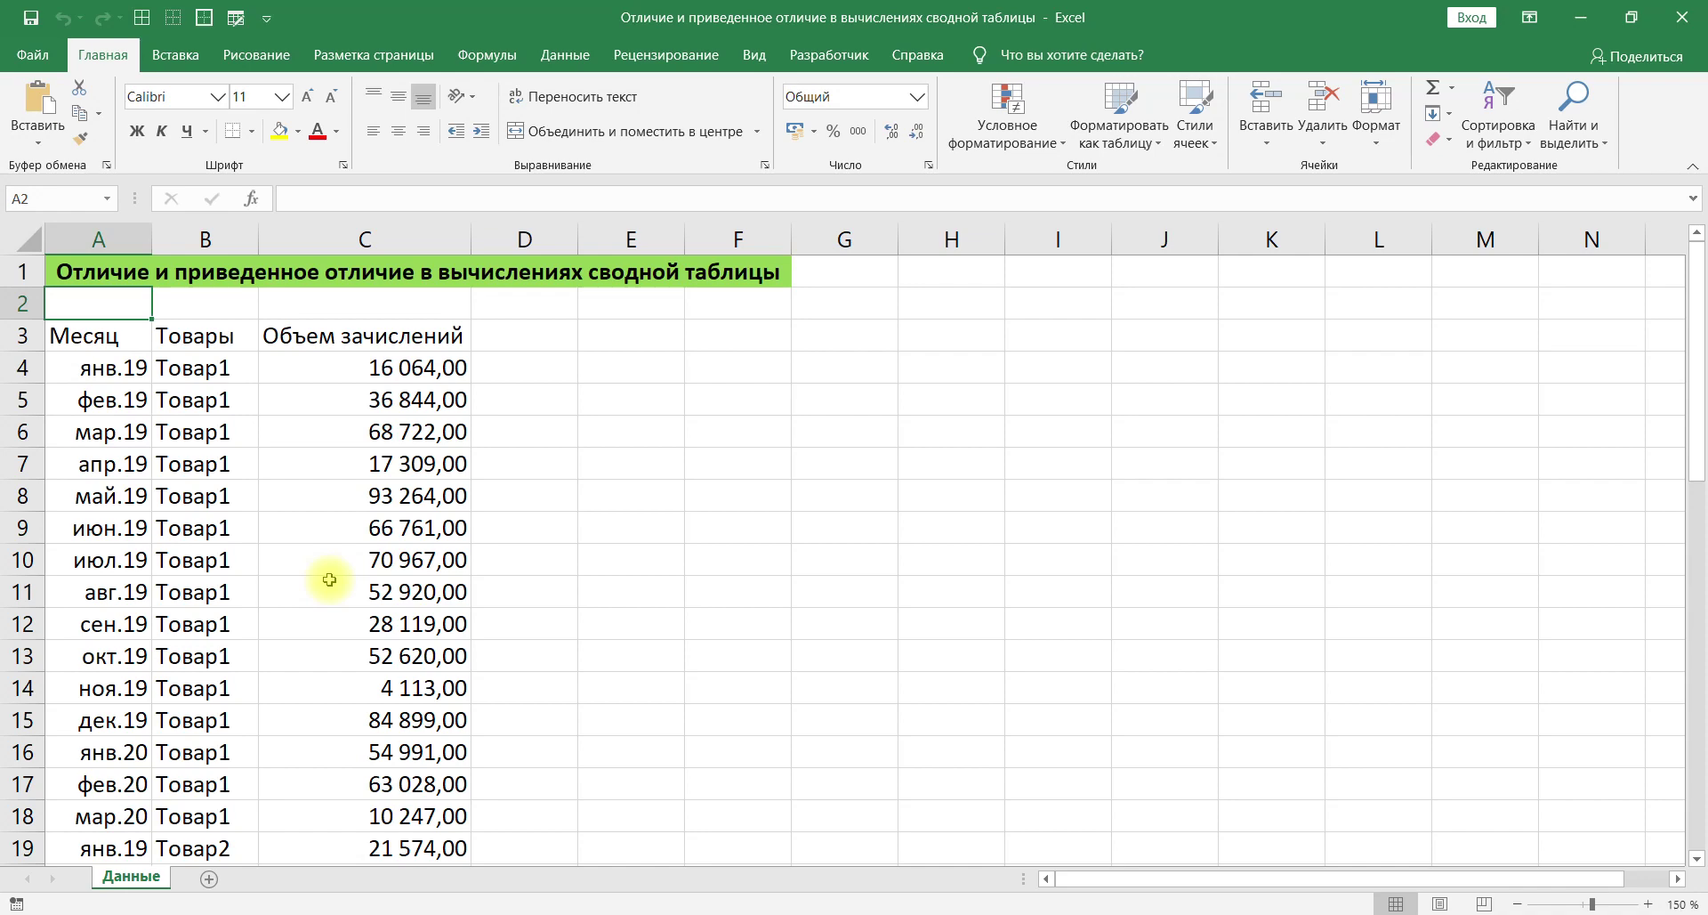
- Create a pivot table from the data range A3:C48 on a new worksheet
left_click(83, 333)
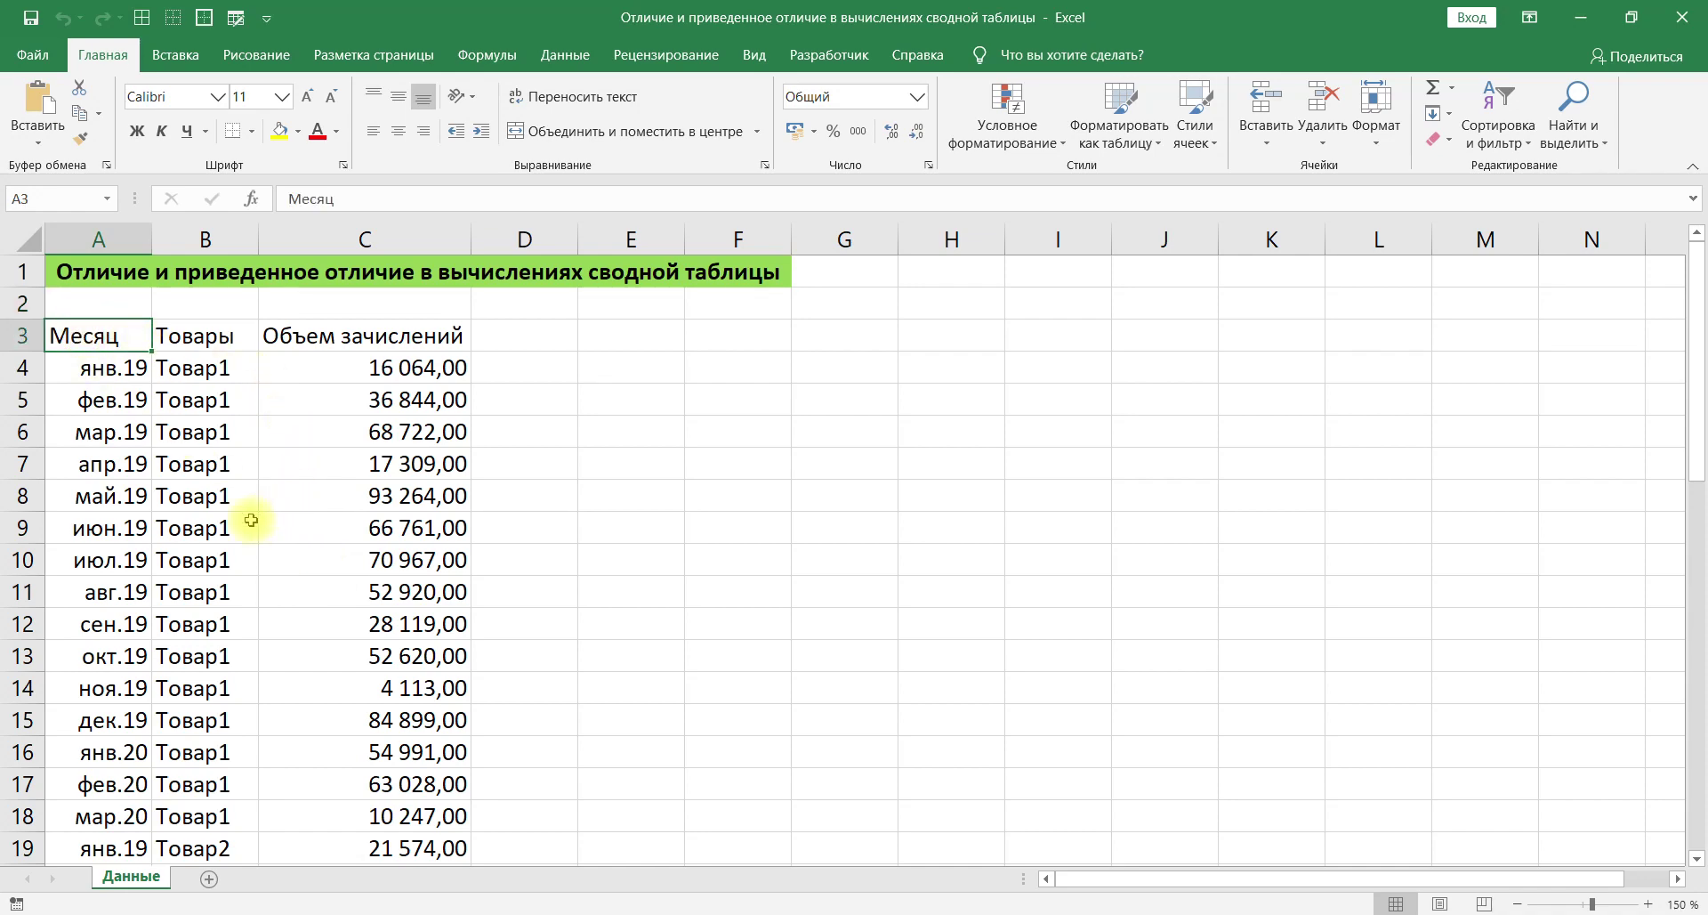
left_click(189, 60)
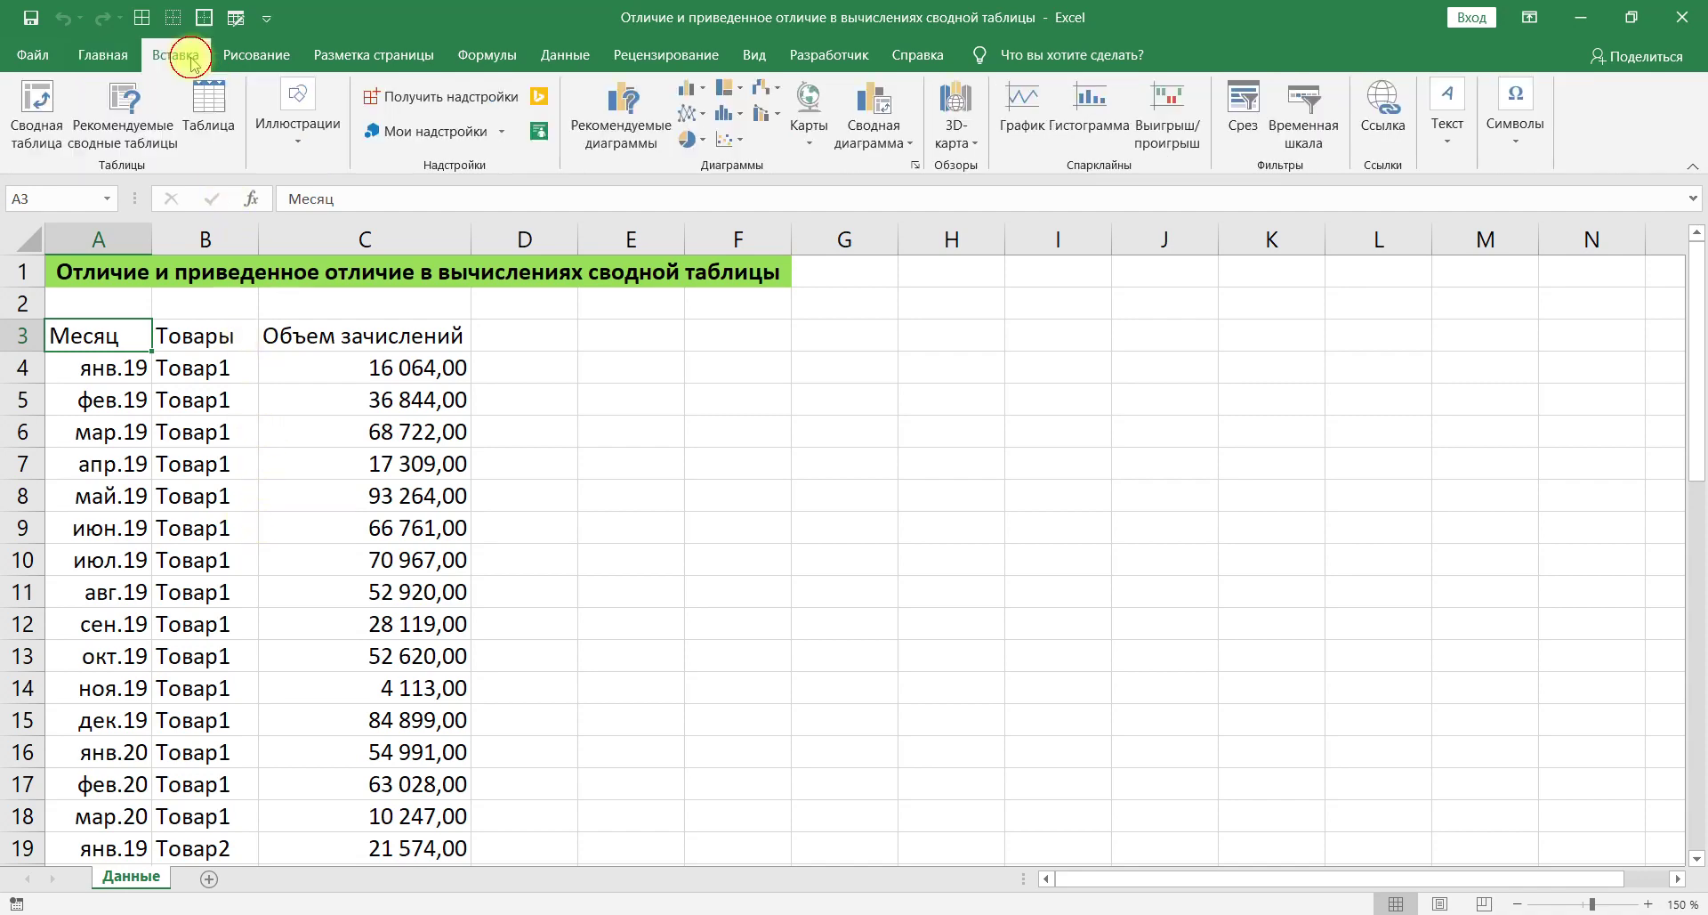
left_click(25, 103)
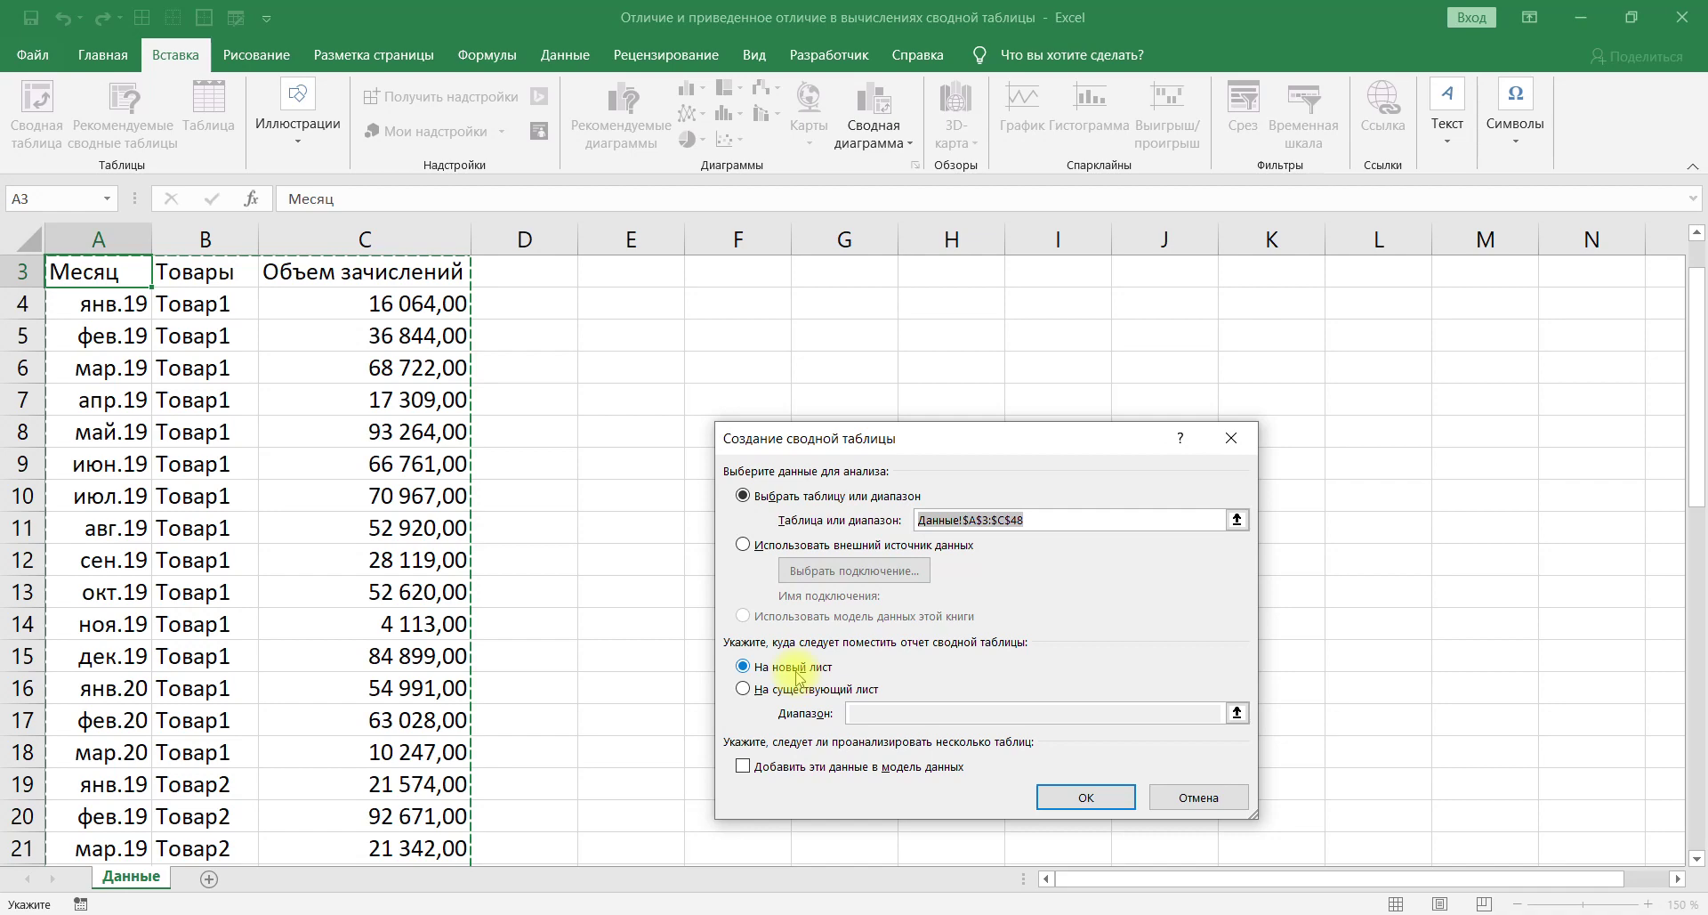
left_click(1095, 811)
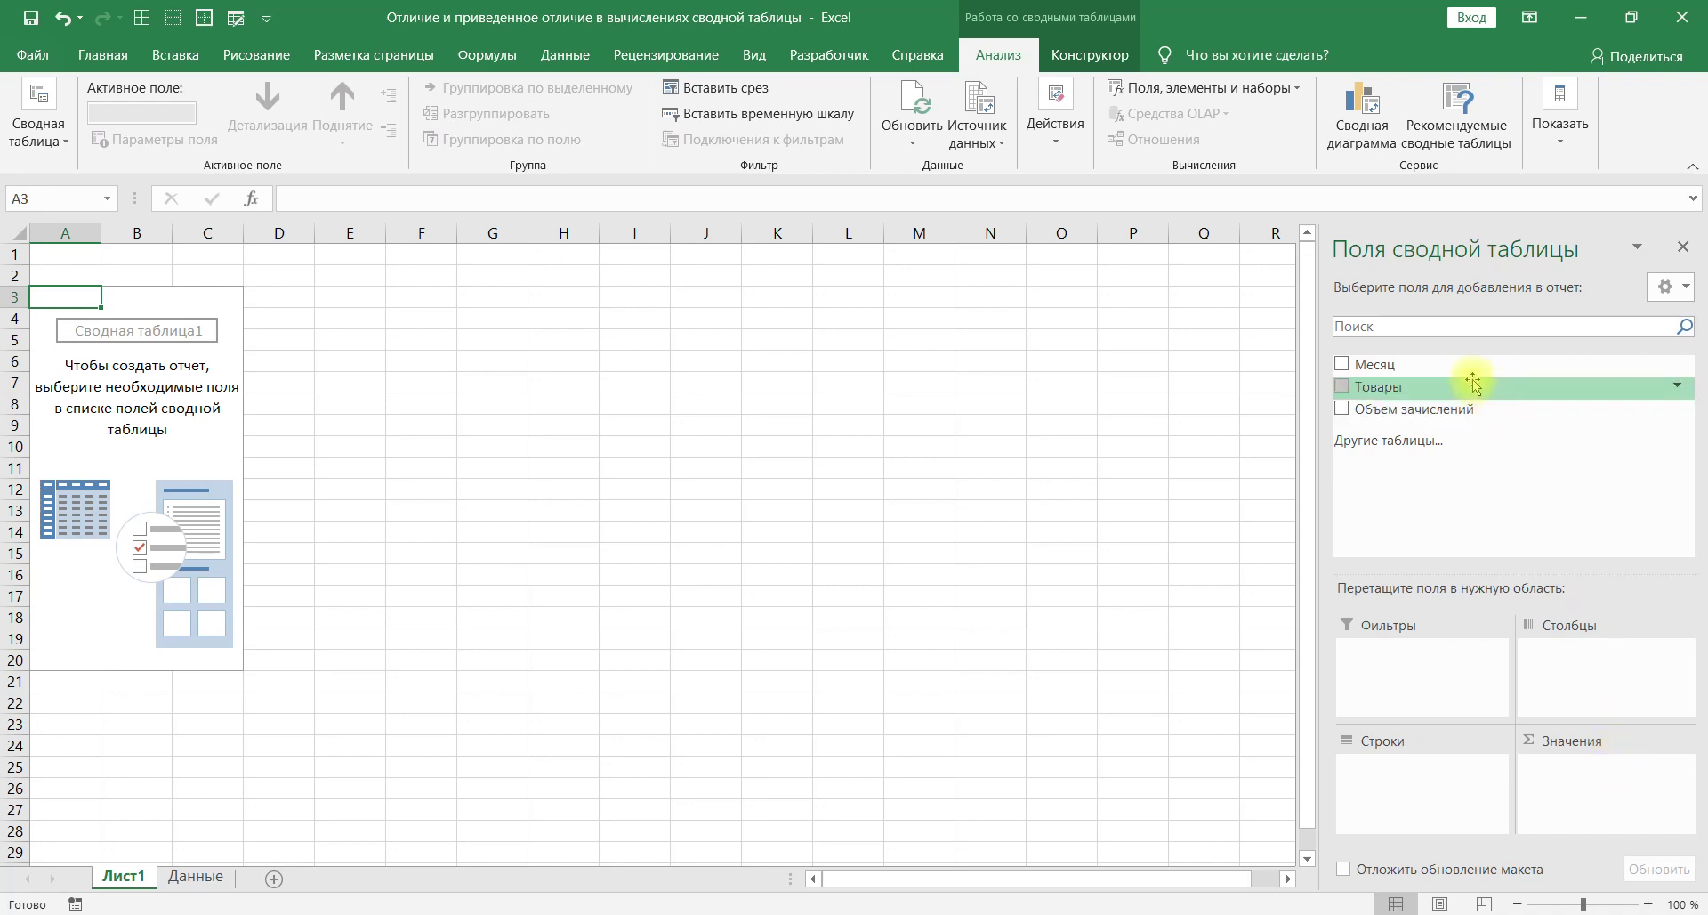
- Lay out the pivot table with ungrouped Месяц dates as rows and the sum of Объем зачислений as values
left_click_drag(1464, 368, 1442, 791)
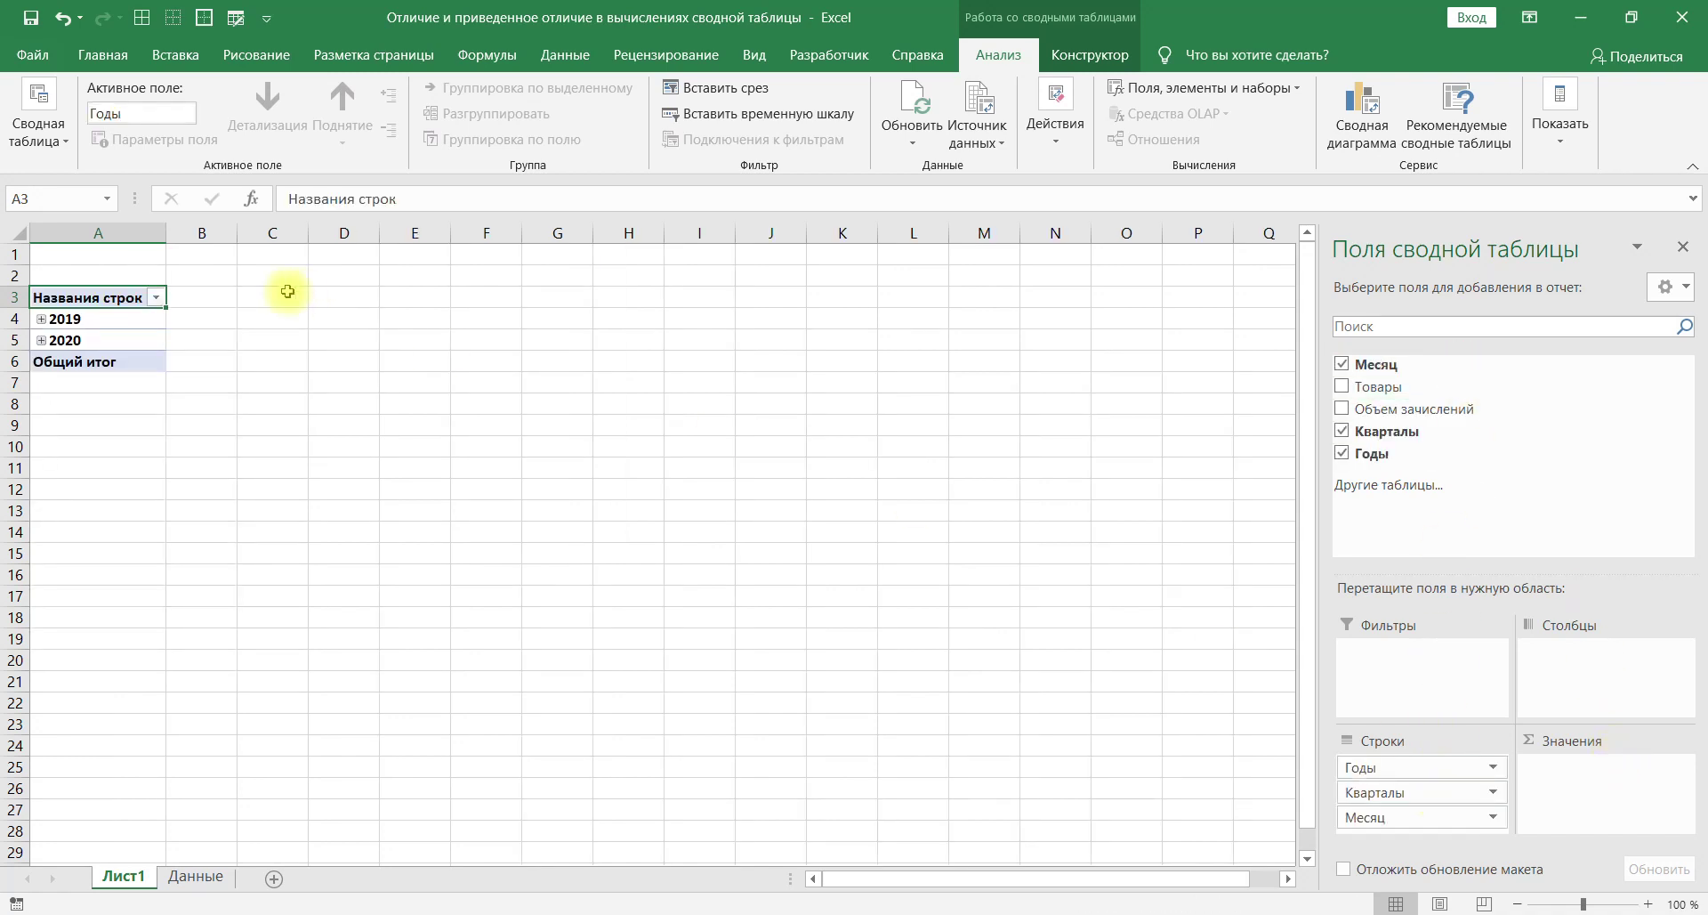
left_click(118, 318)
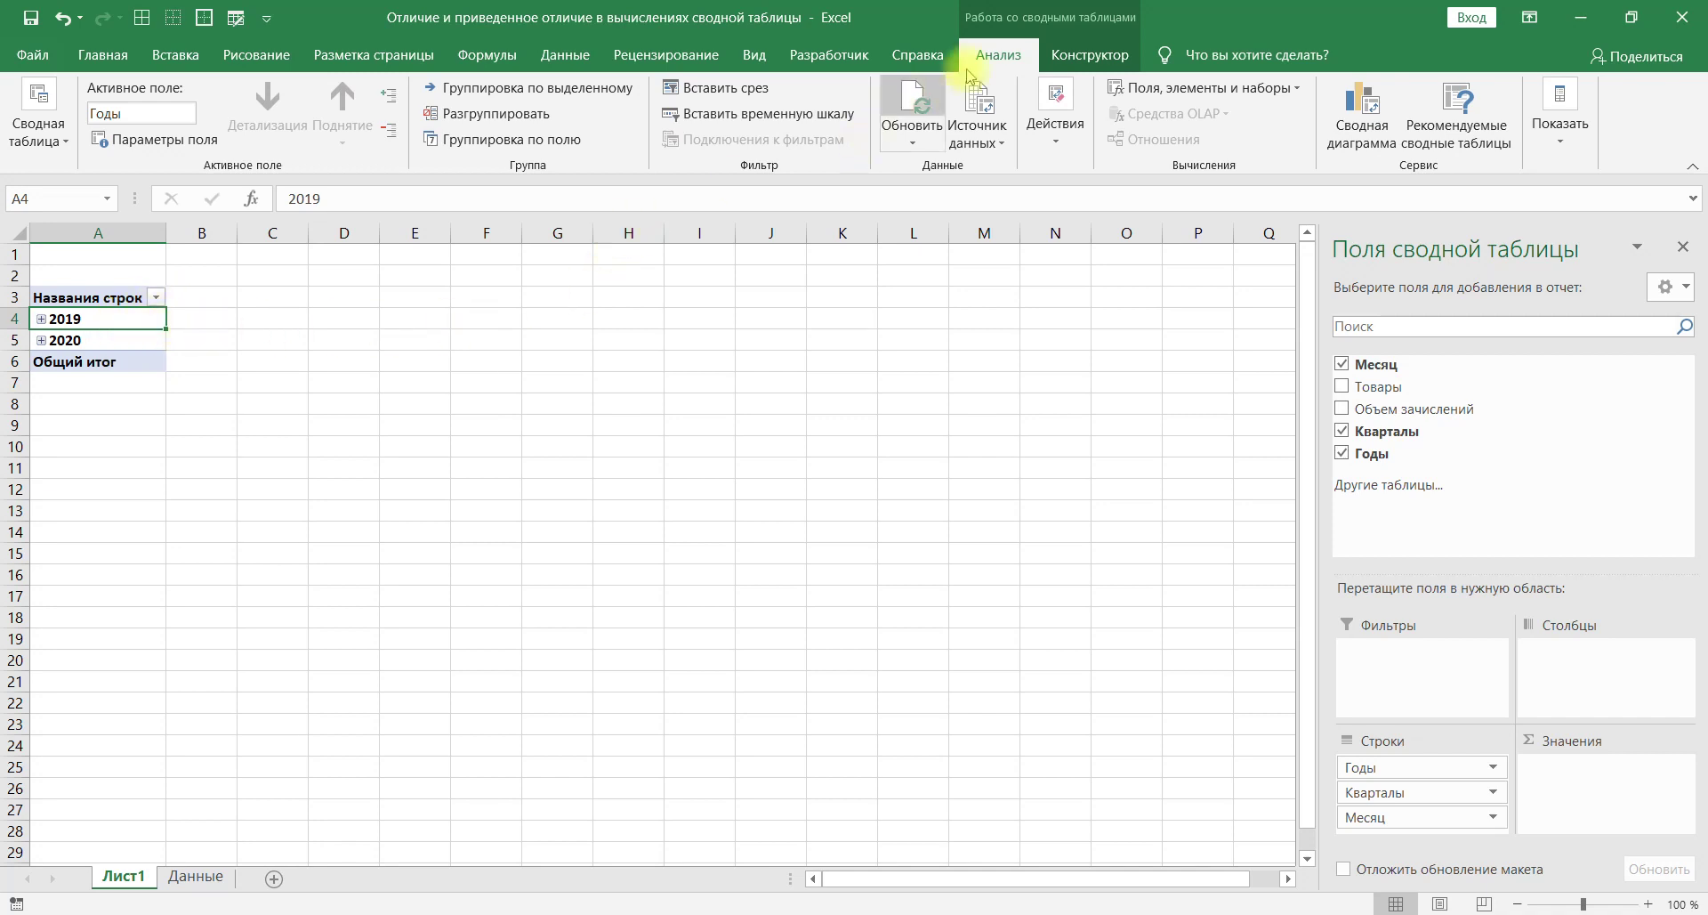
left_click(514, 116)
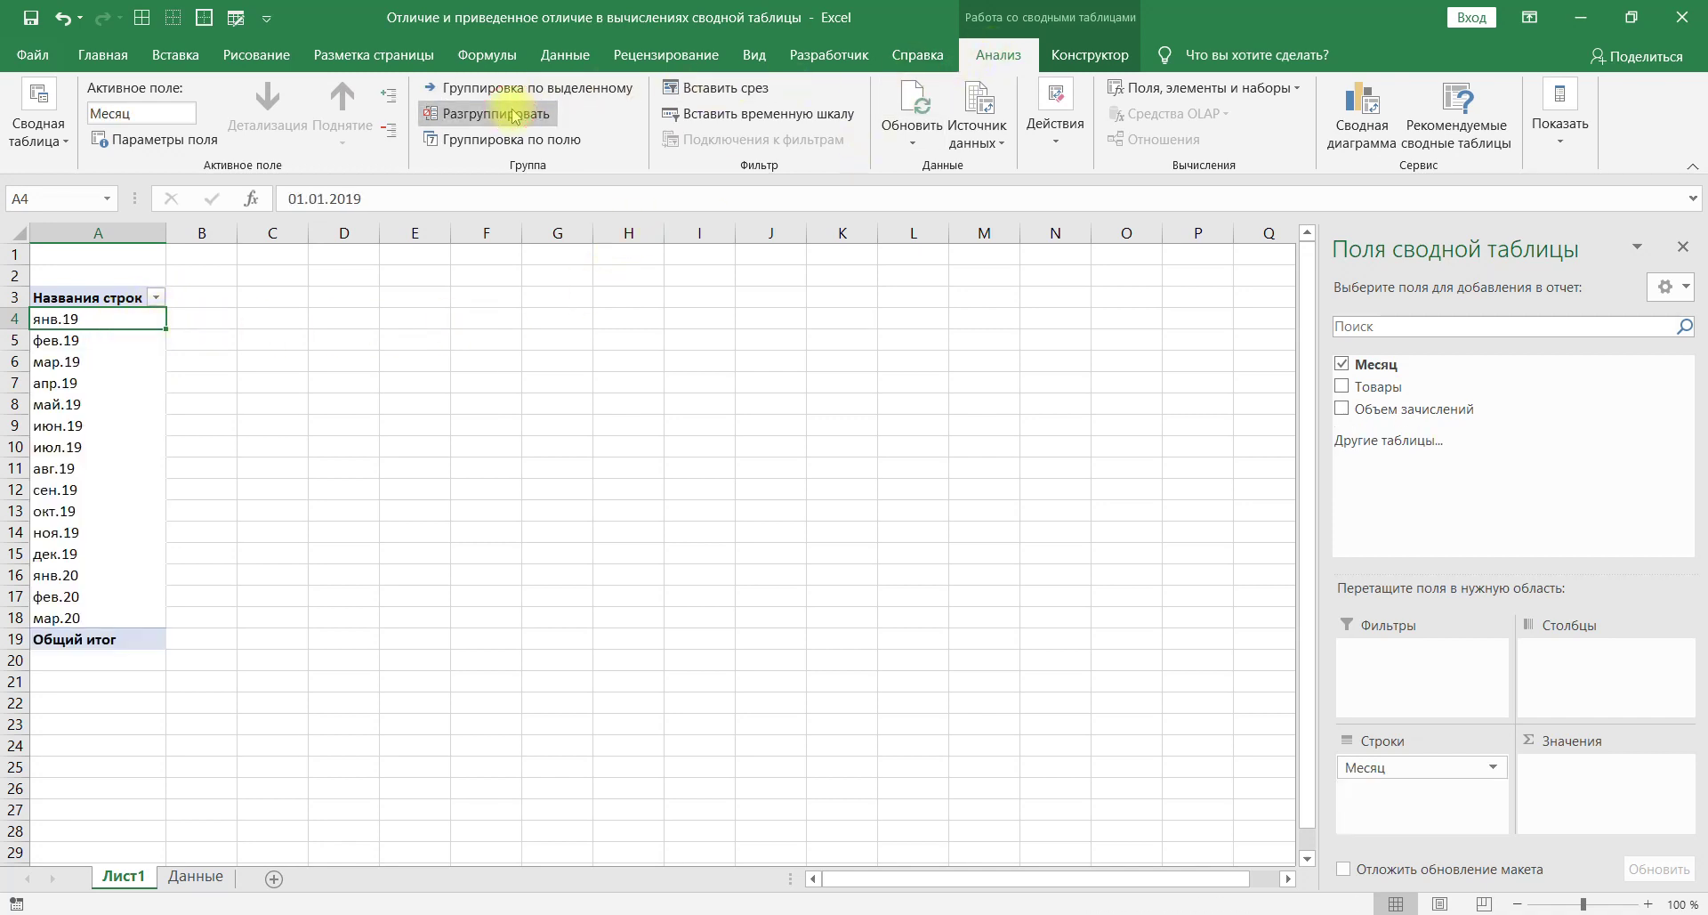
left_click_drag(1395, 414, 1615, 801)
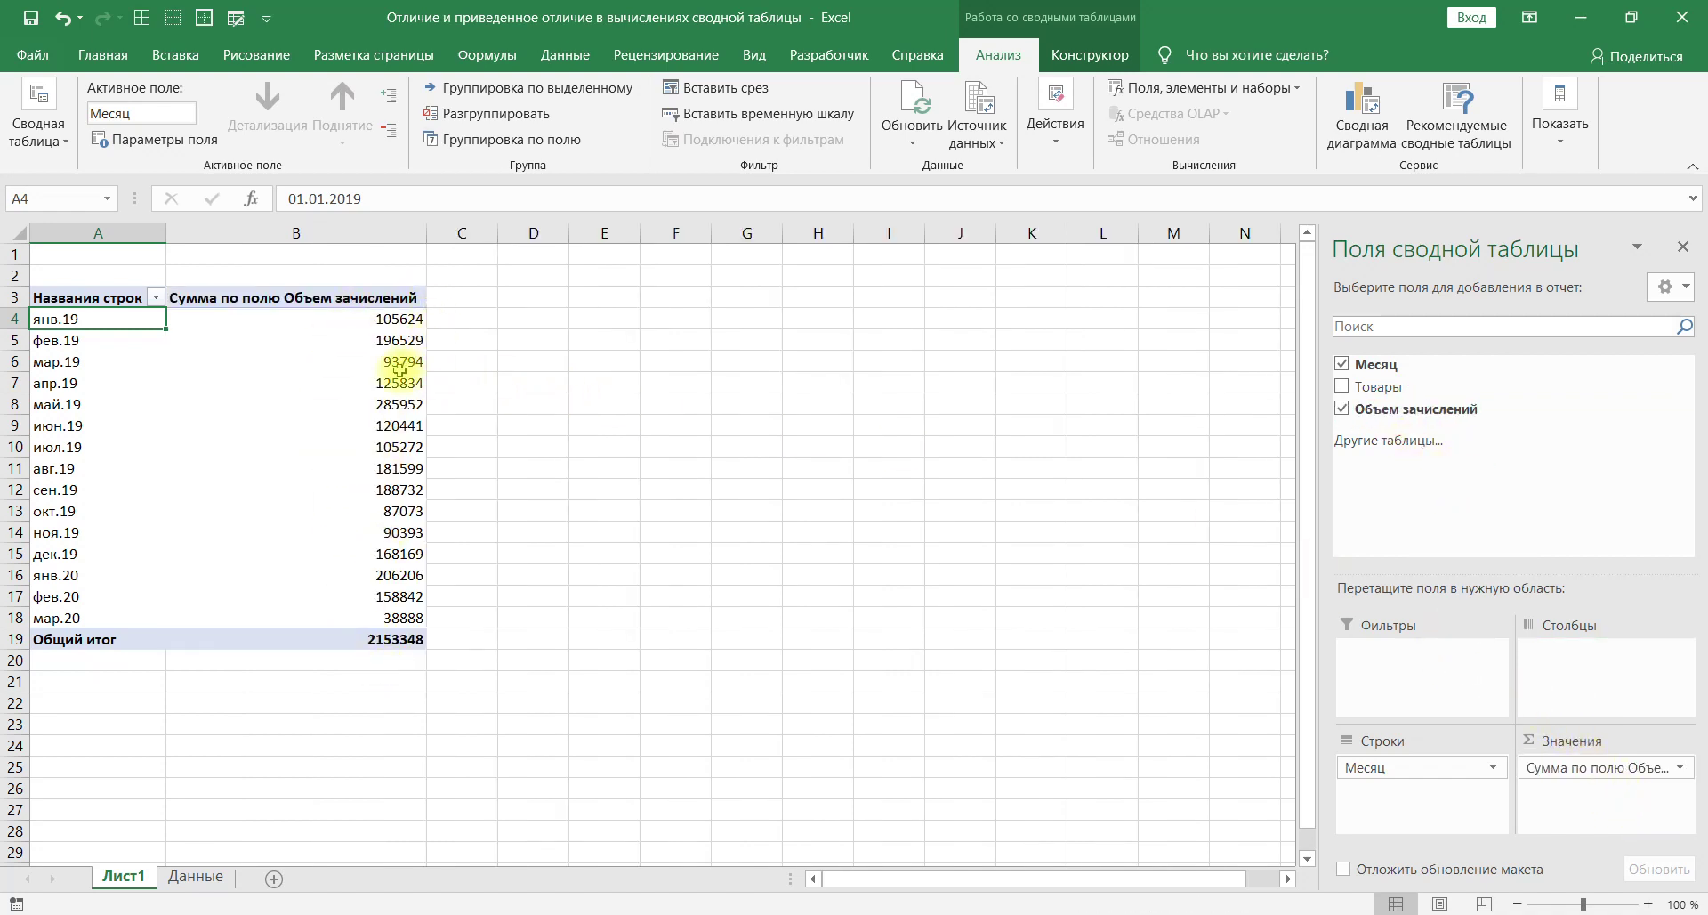
- Format the Объем зачислений value field as Числовой with a thousands separator and 0 decimal places
left_click(395, 339)
left_click(390, 404)
right_click(390, 404)
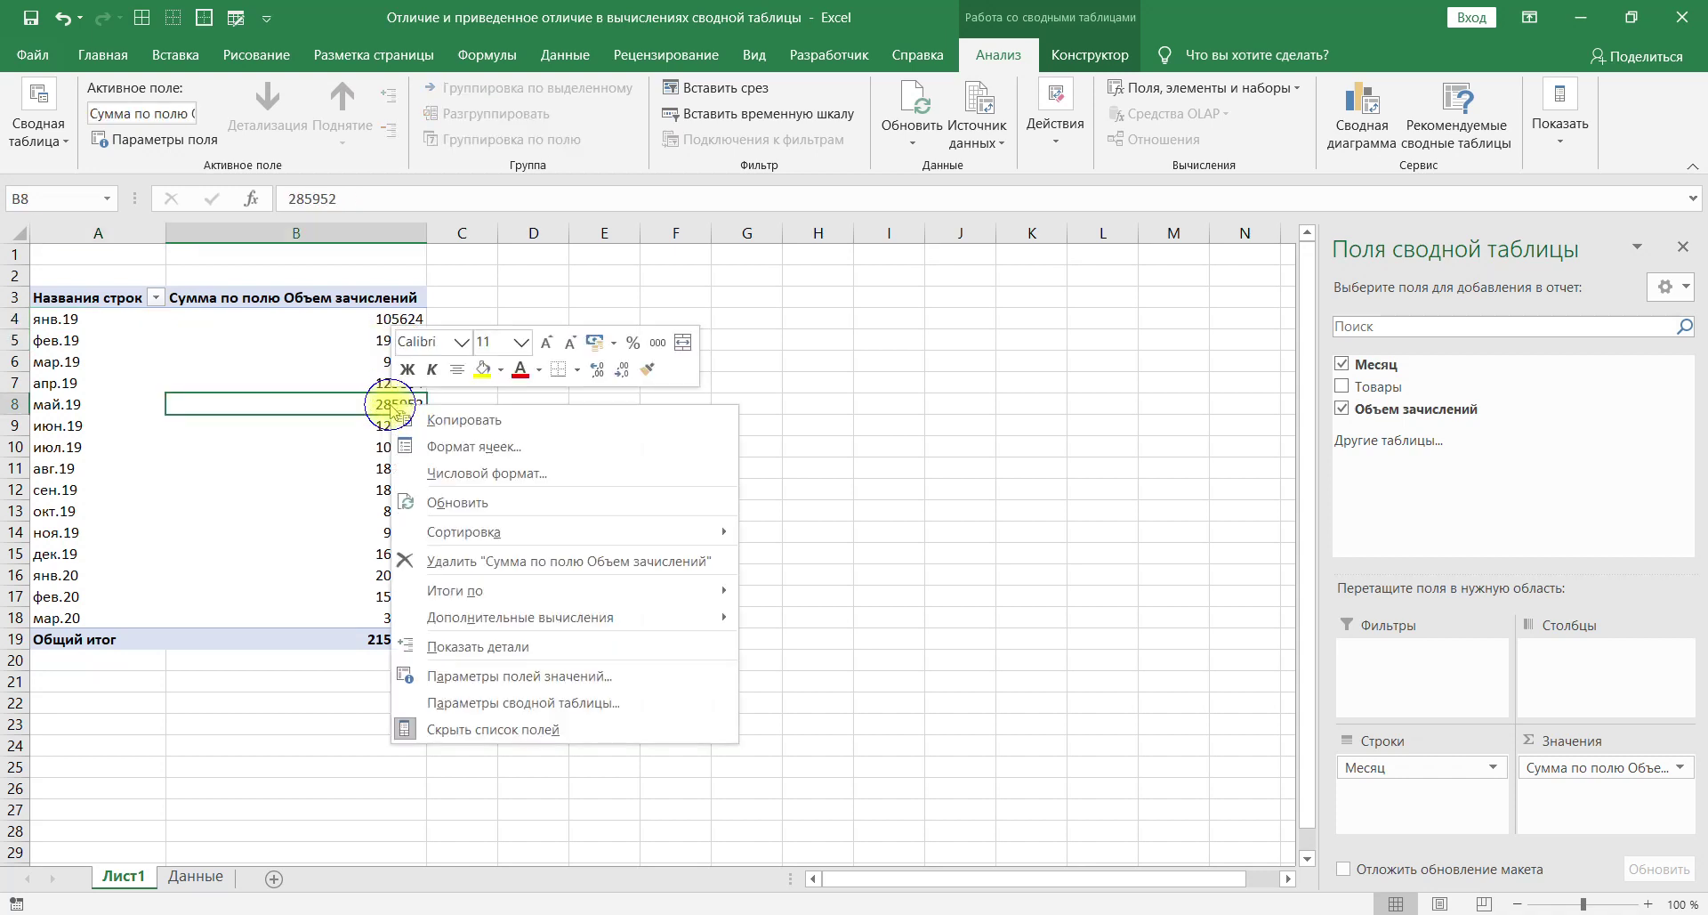
left_click(526, 477)
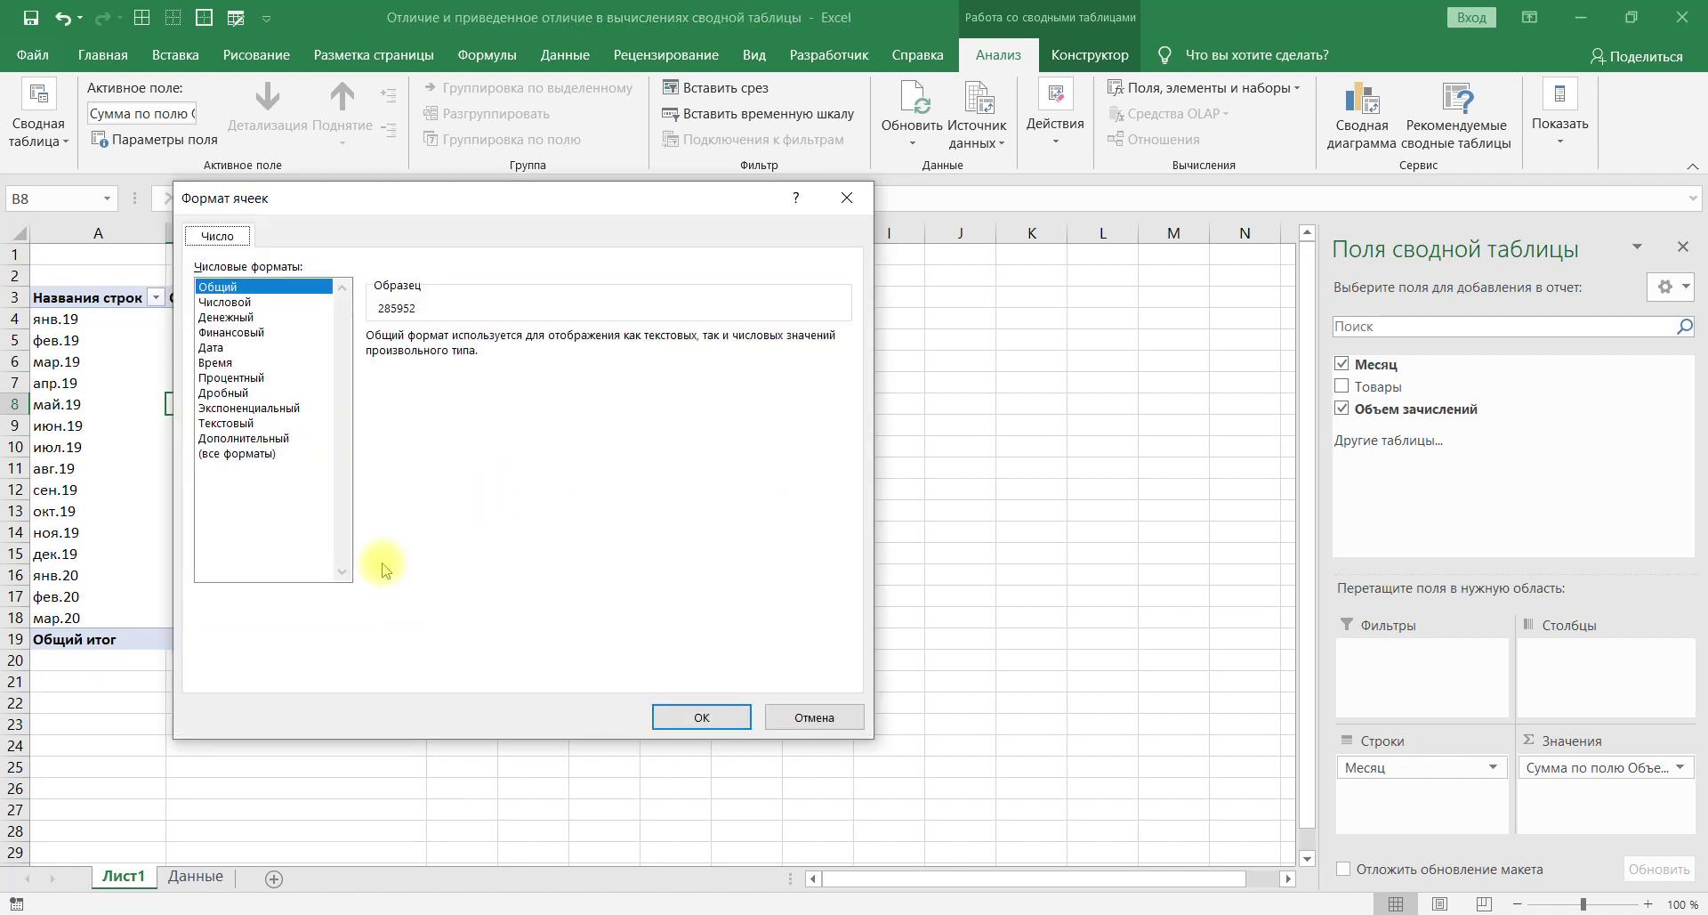
left_click(229, 303)
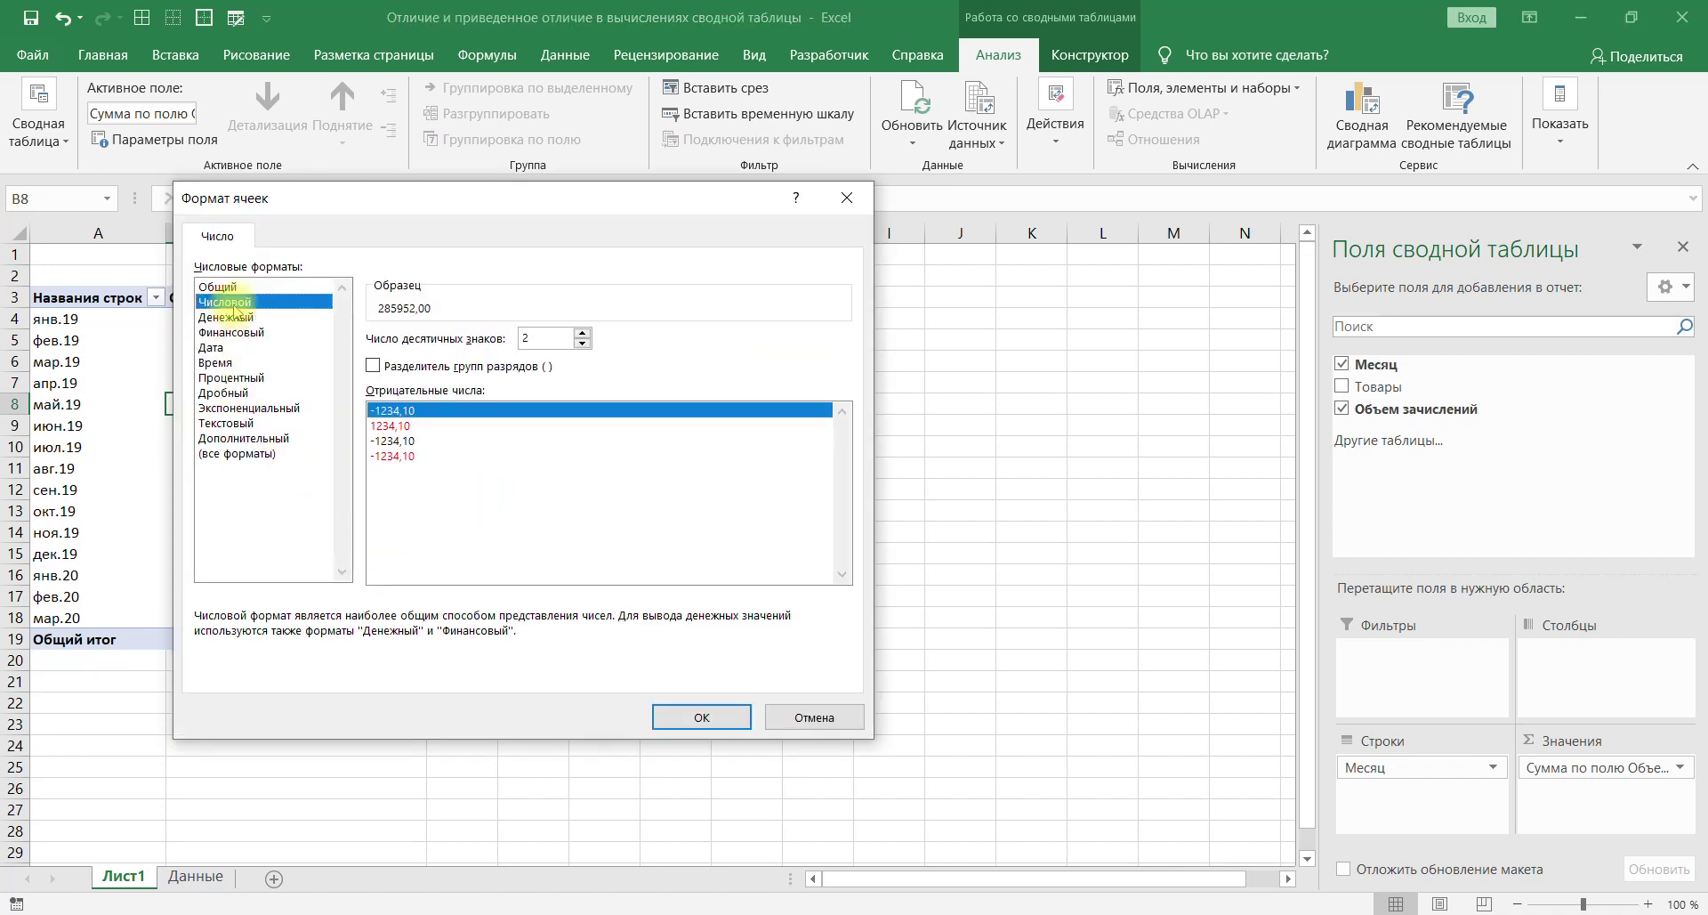
left_click(412, 368)
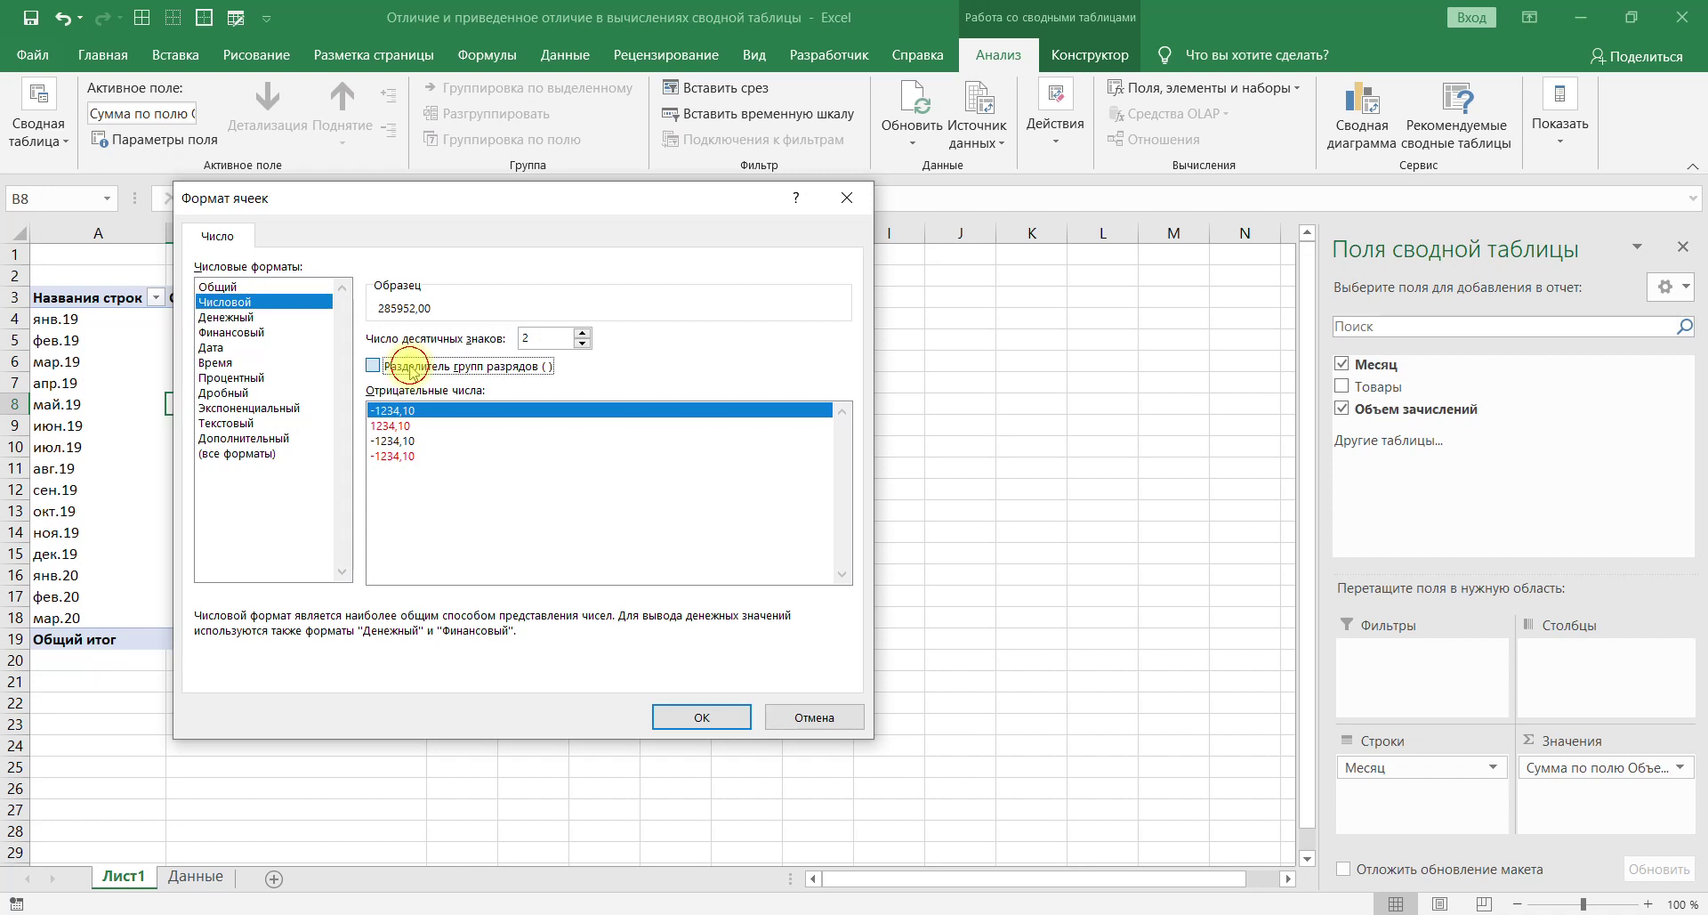
left_click(583, 343)
left_click(582, 343)
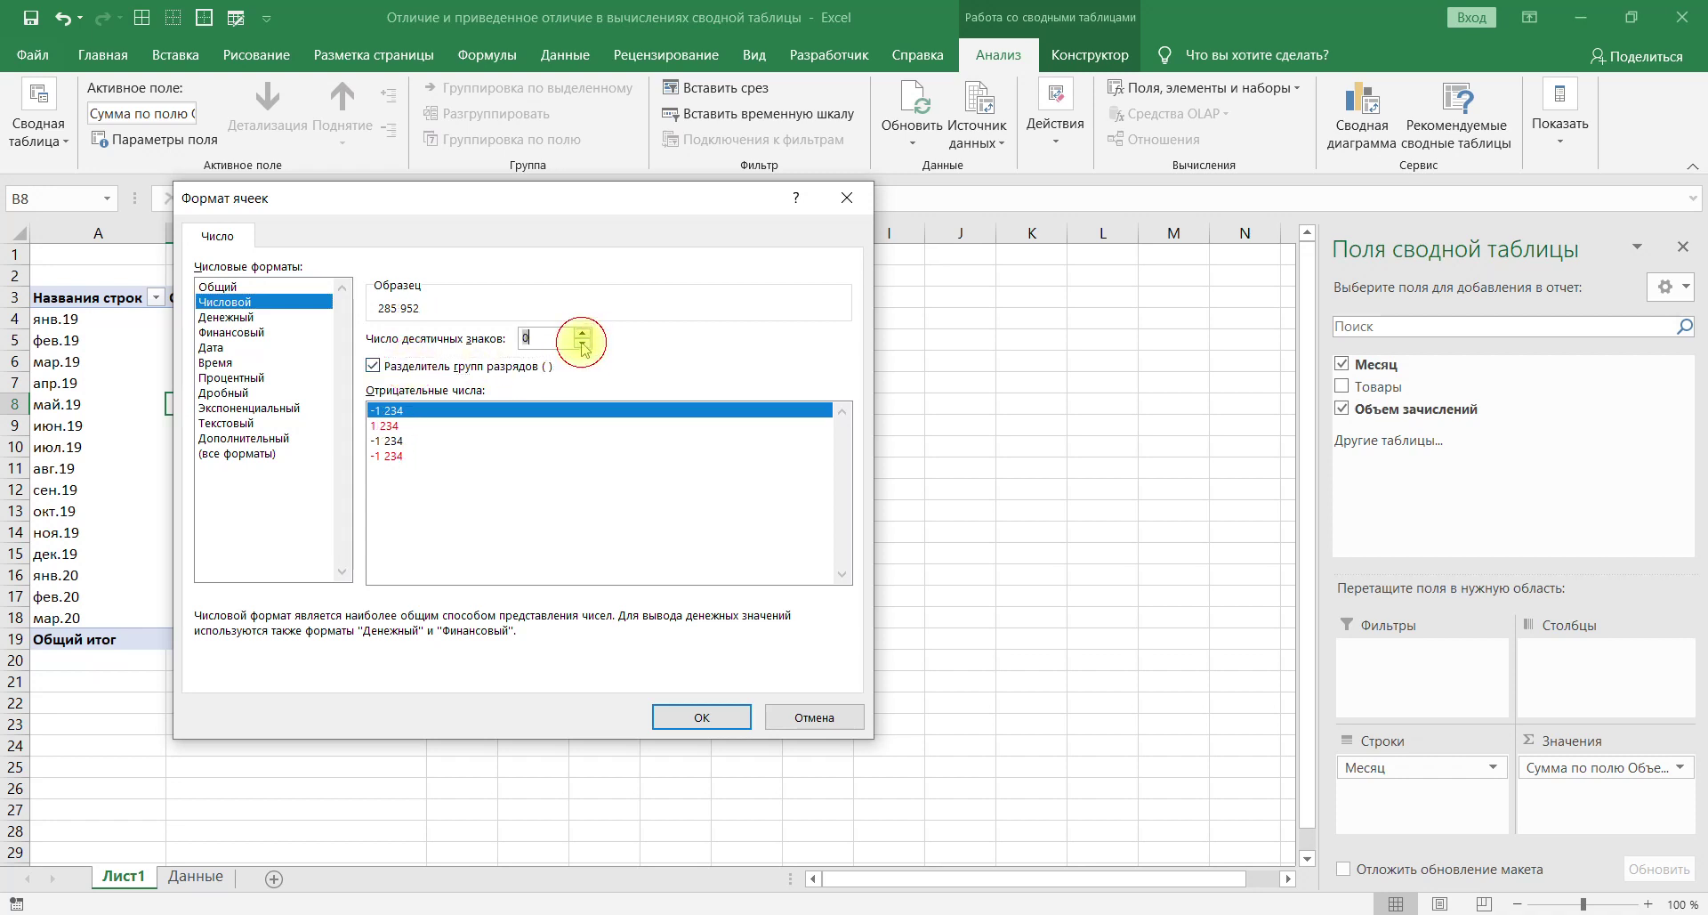
left_click(707, 714)
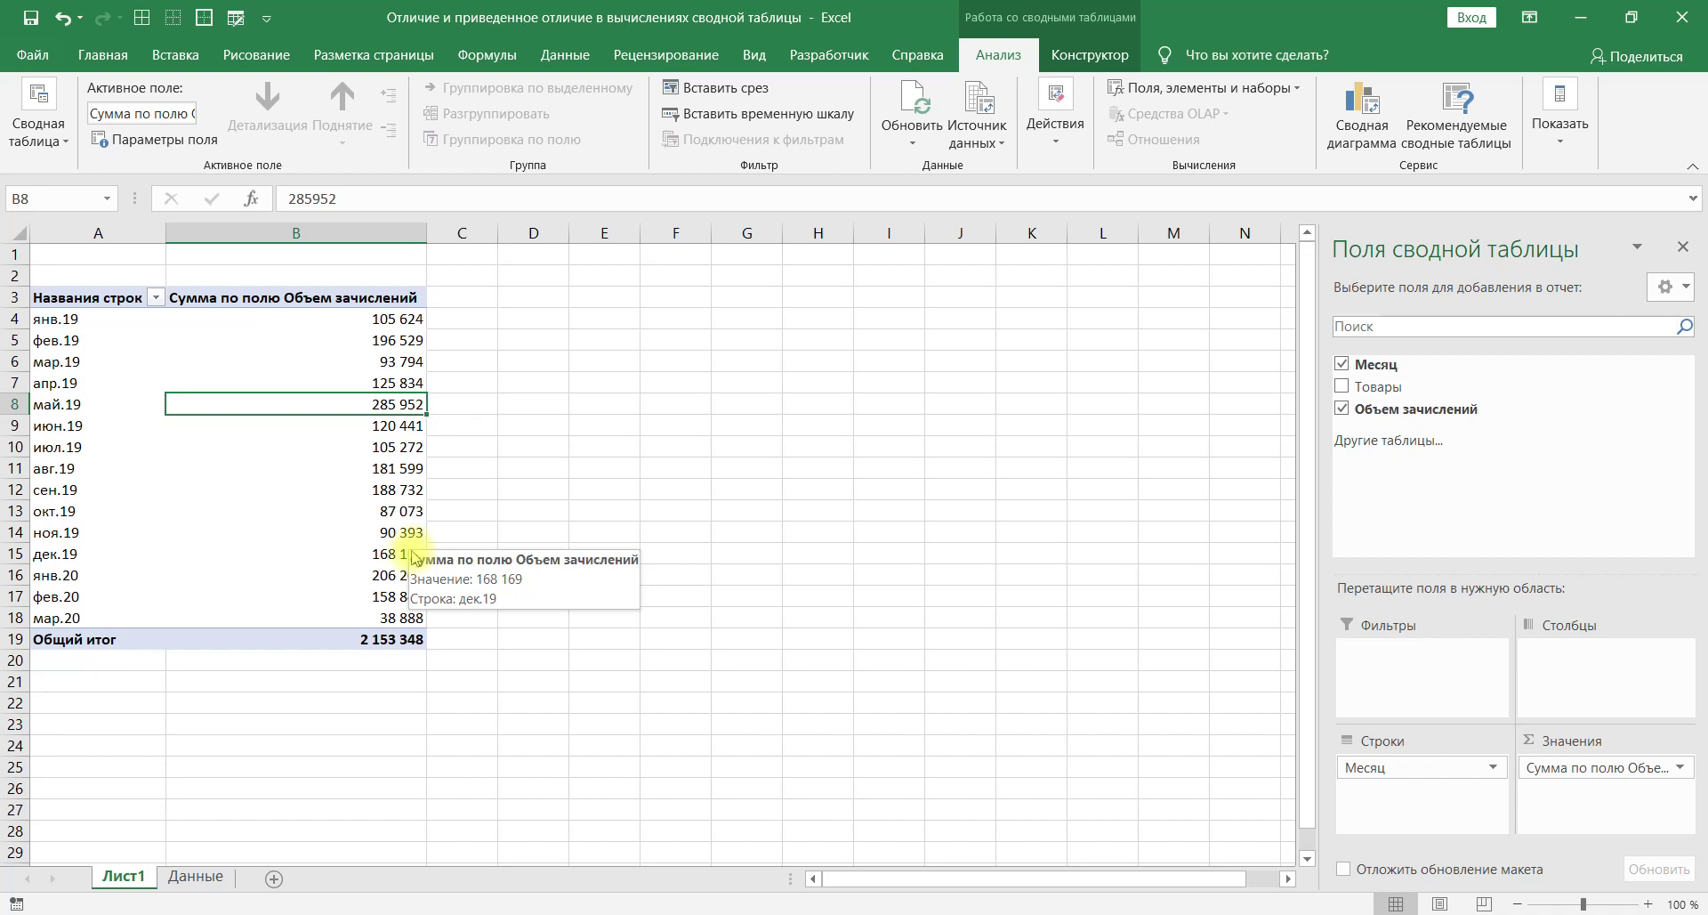
left_click_drag(396, 637, 384, 300)
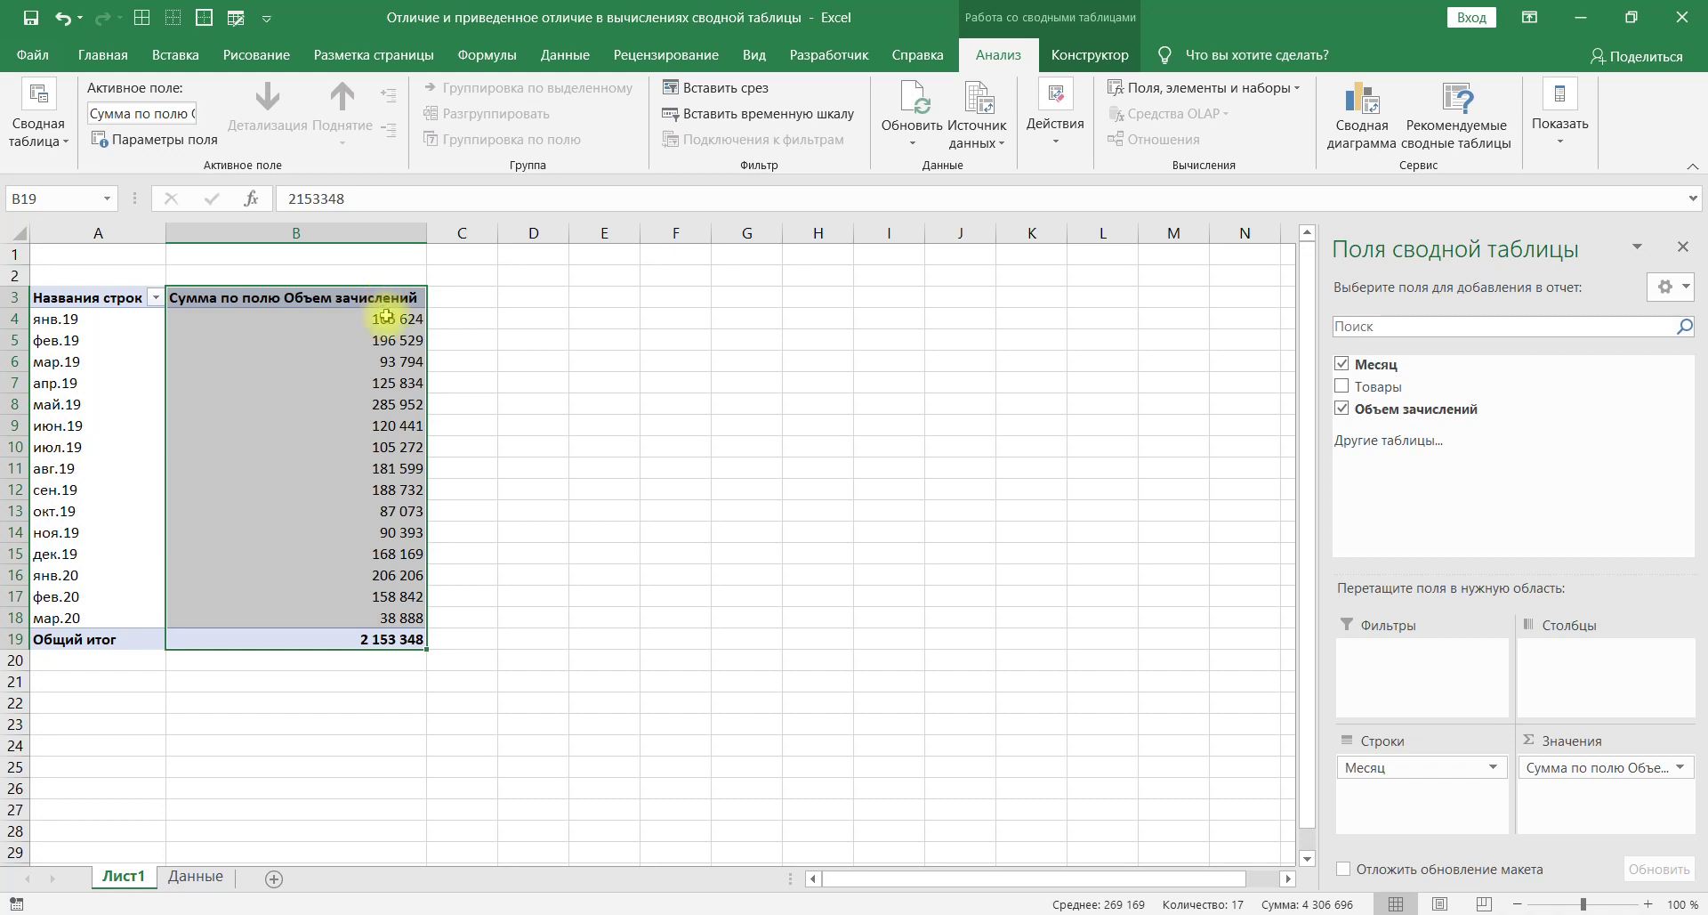
left_click(385, 316)
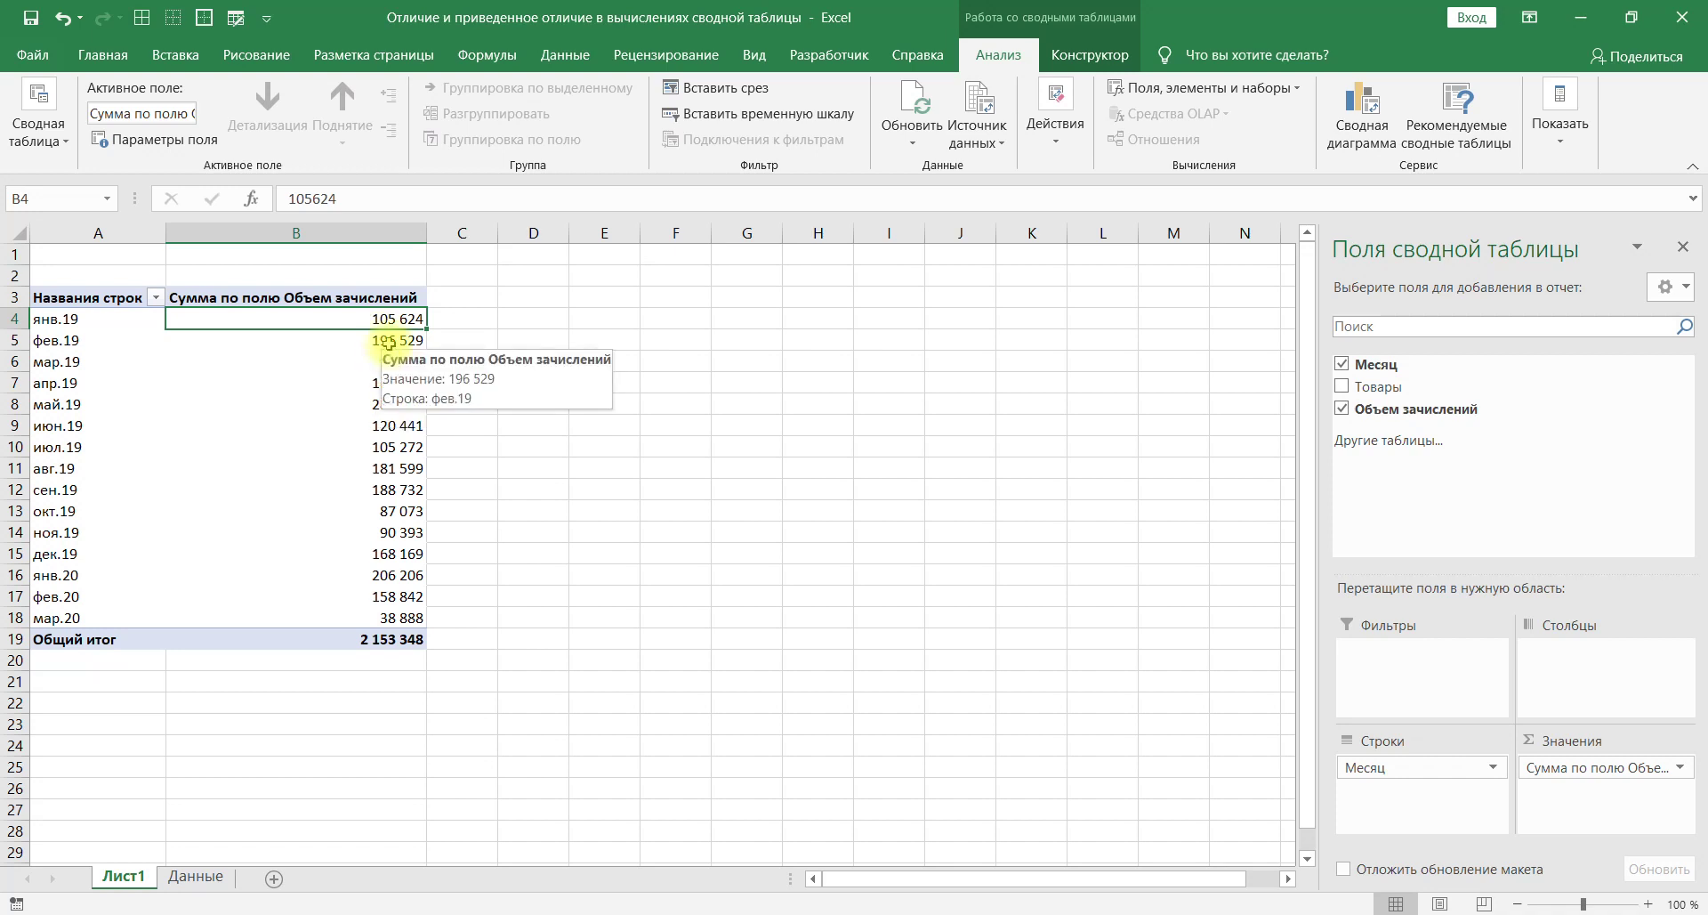
left_click(388, 342)
left_click(382, 380)
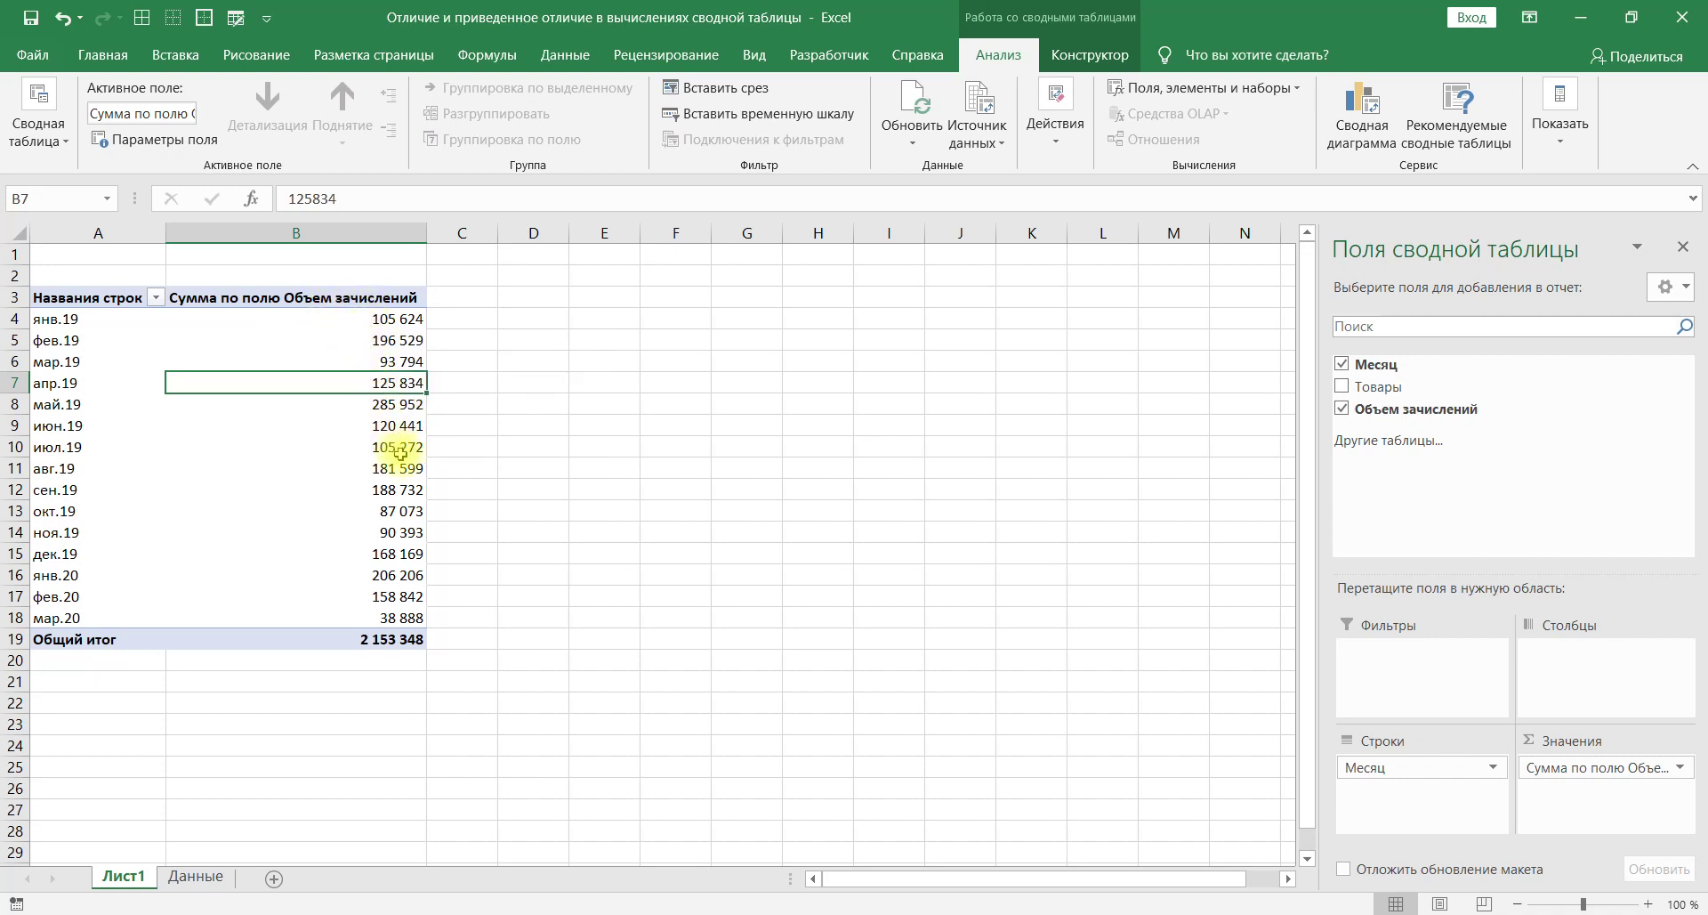
left_click(404, 341)
left_click(394, 318)
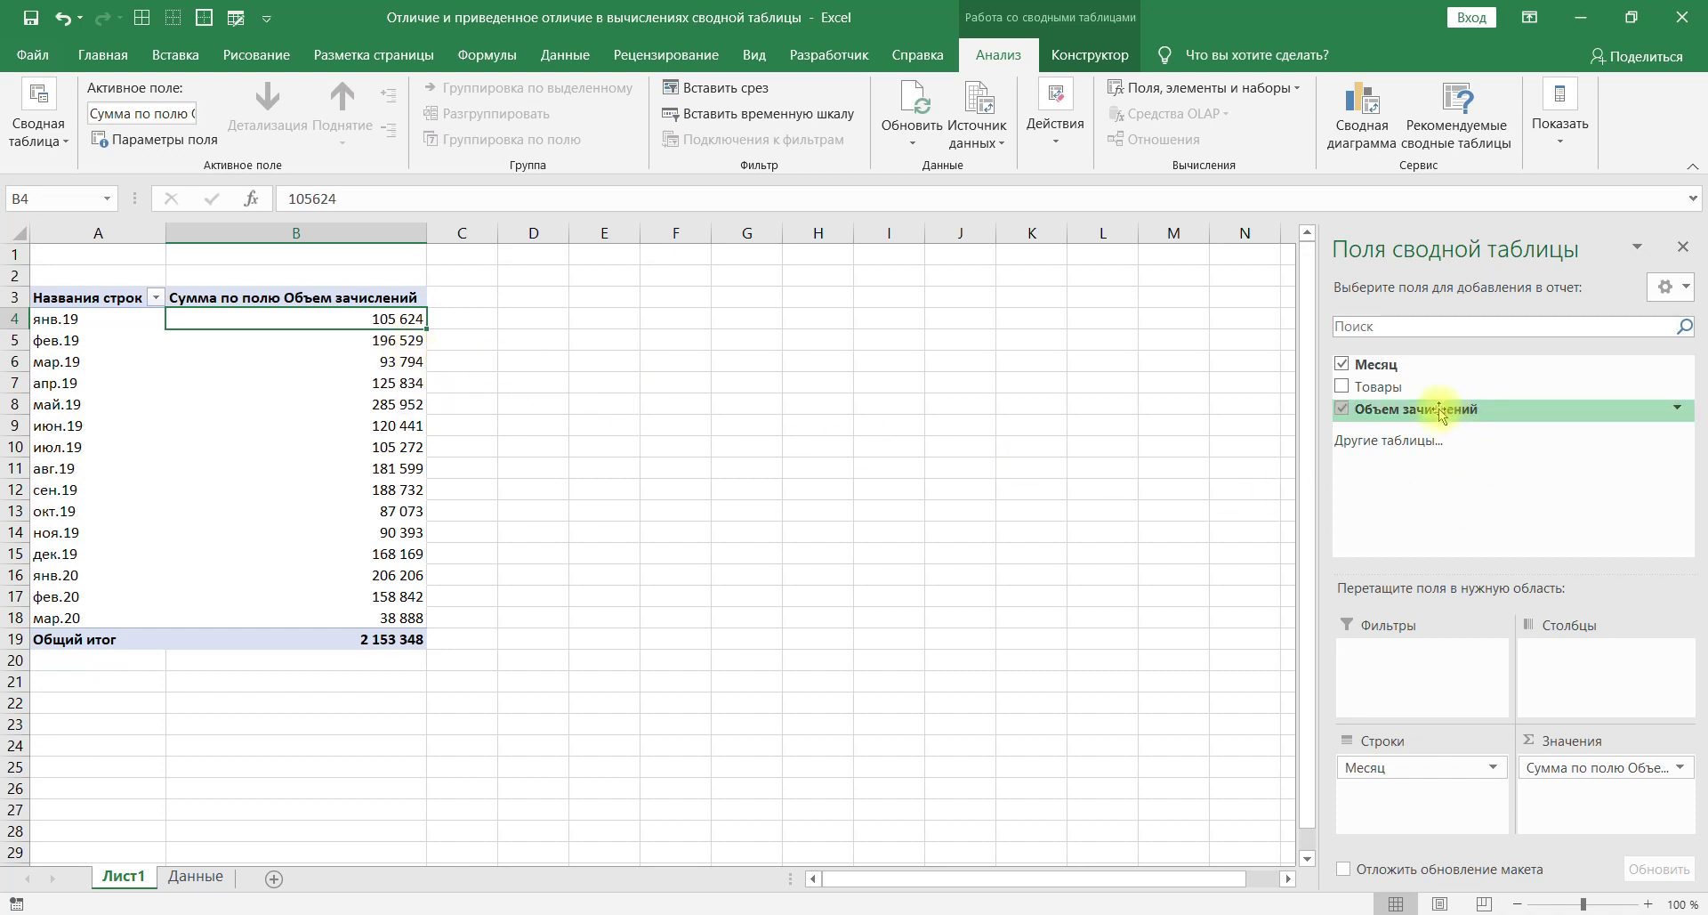
- Add Объем зачислений to the values a second time and show it as Отличие with base field Месяц and base item янв.19
left_click_drag(1440, 411, 1639, 815)
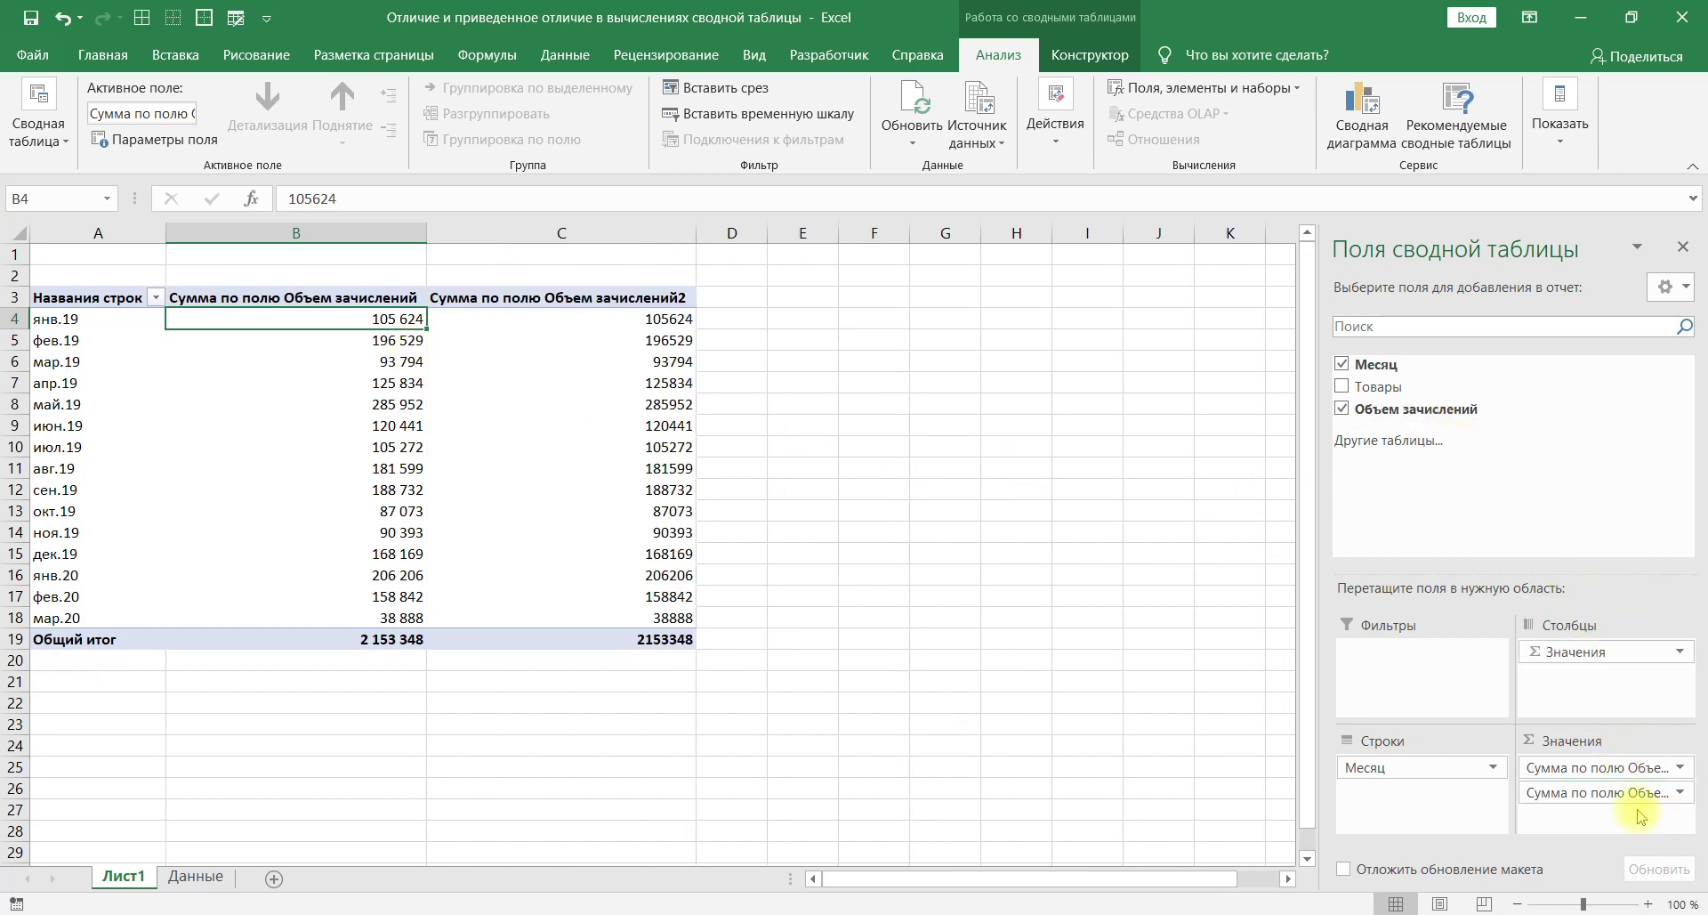
right_click(656, 339)
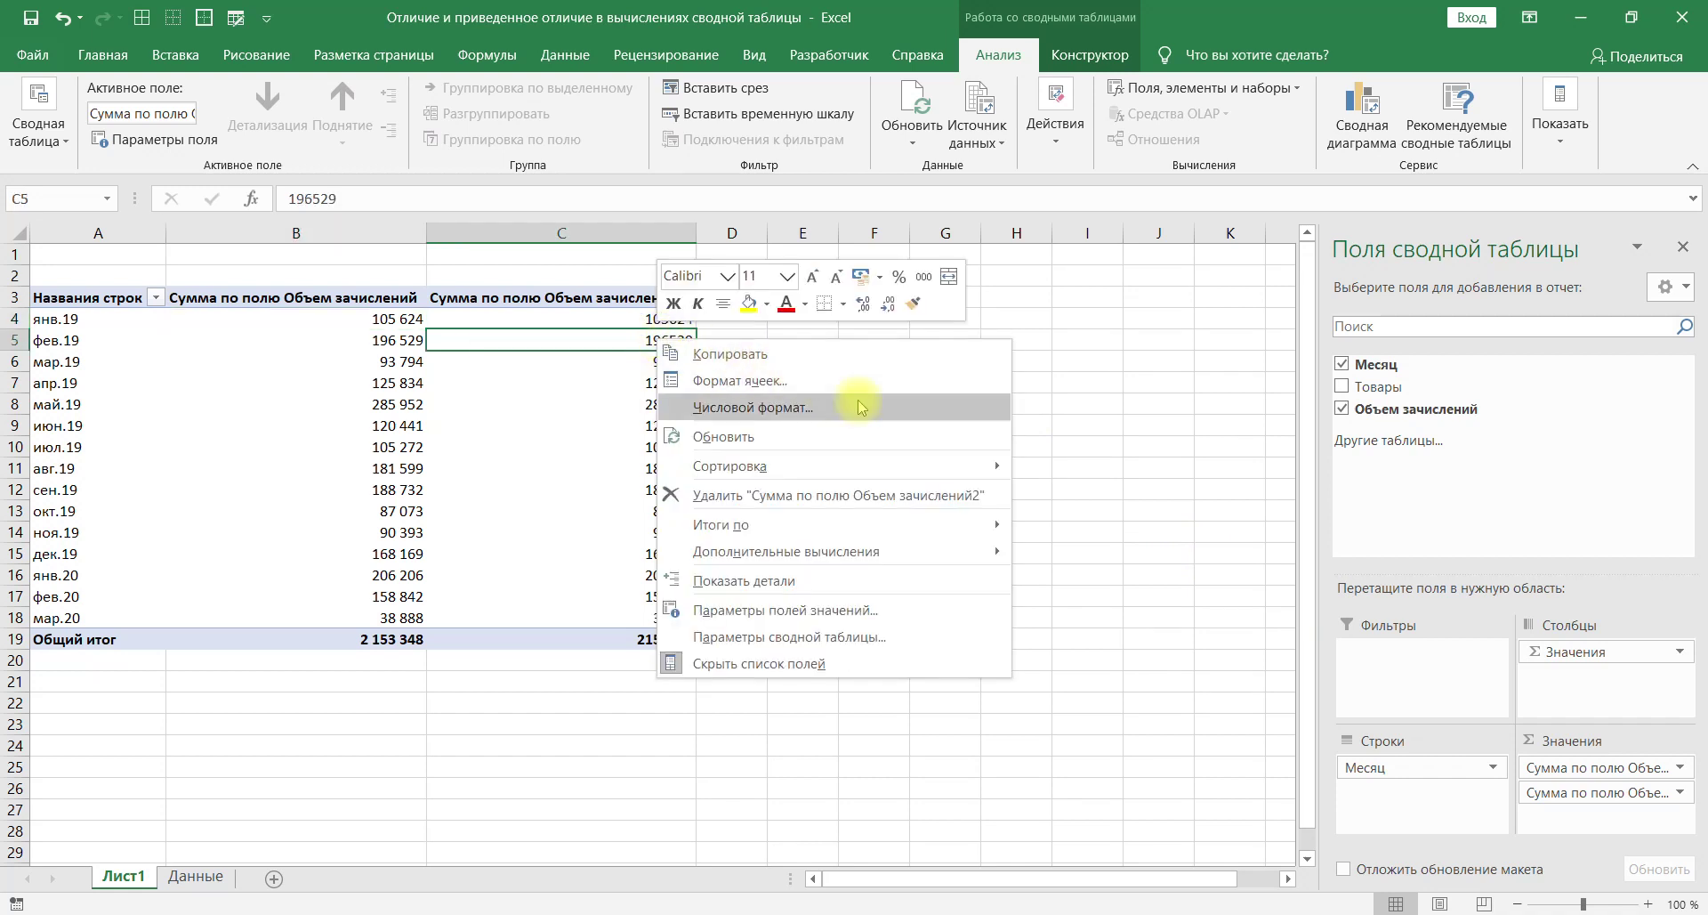
mouse_move(994, 525)
mouse_move(955, 557)
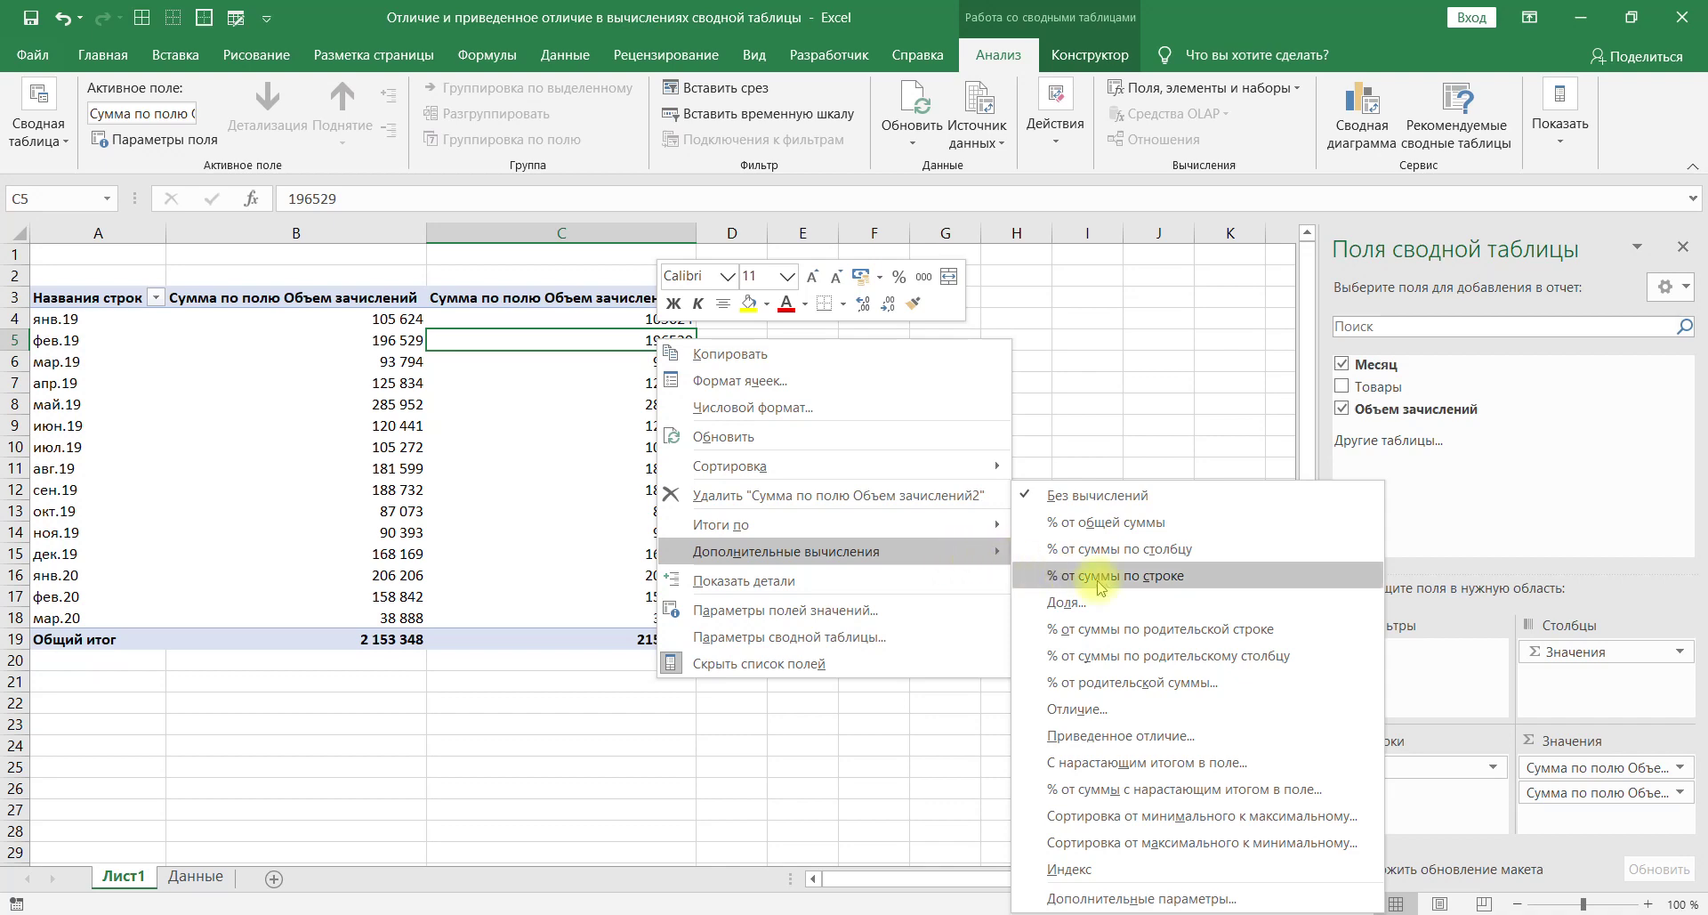
left_click(1145, 721)
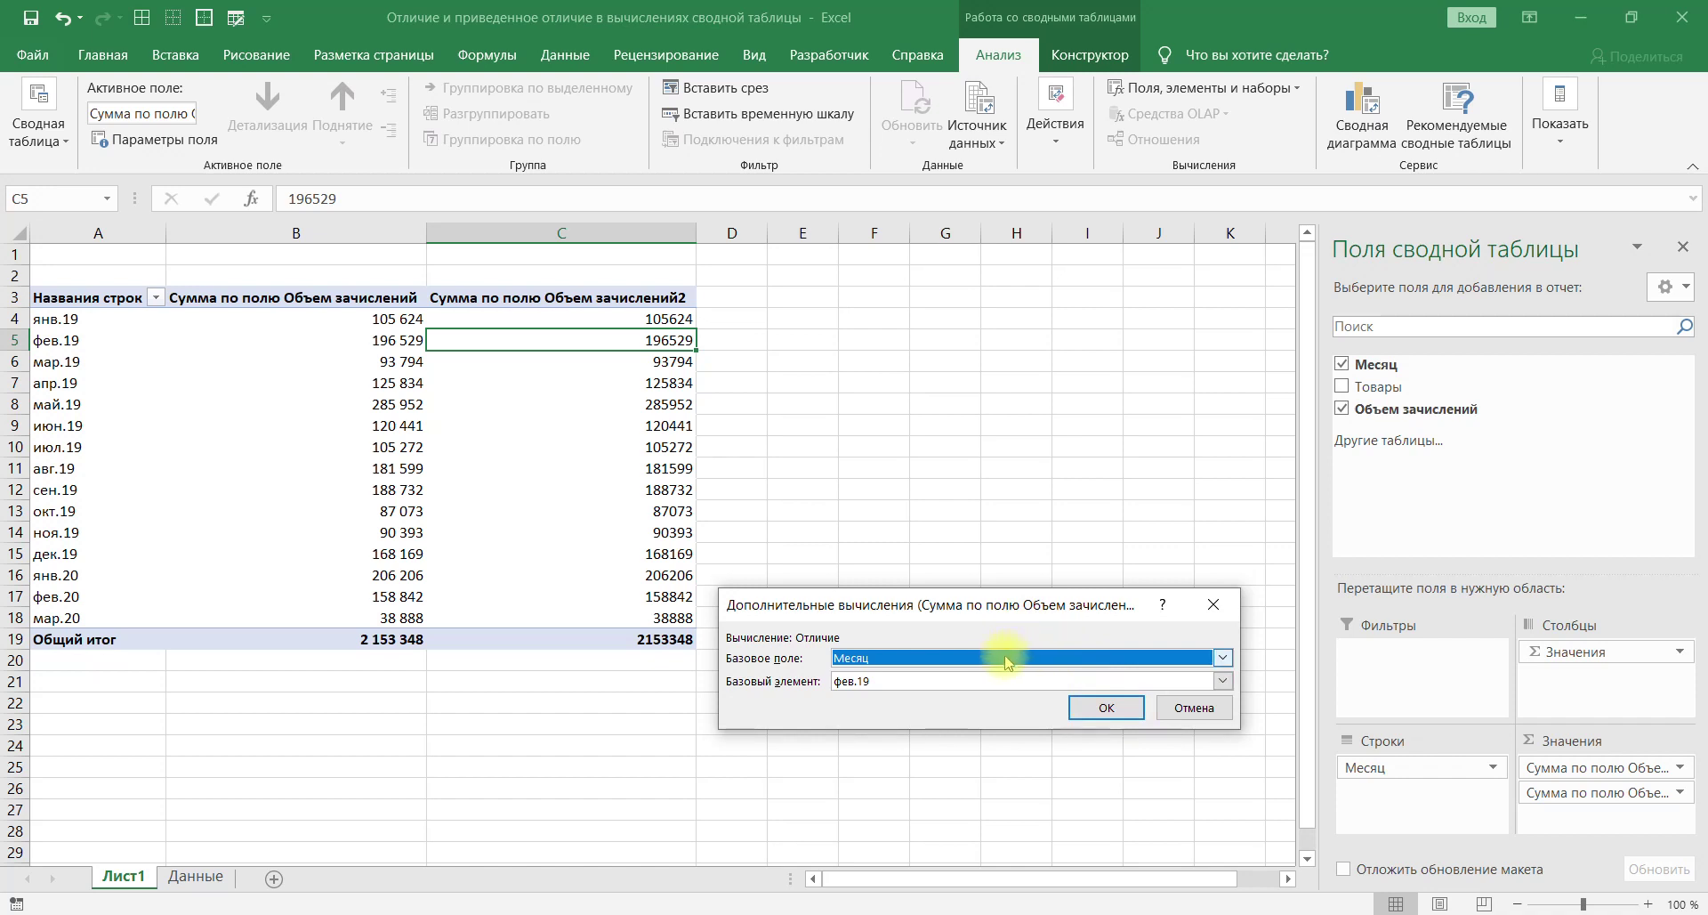
left_click(1224, 659)
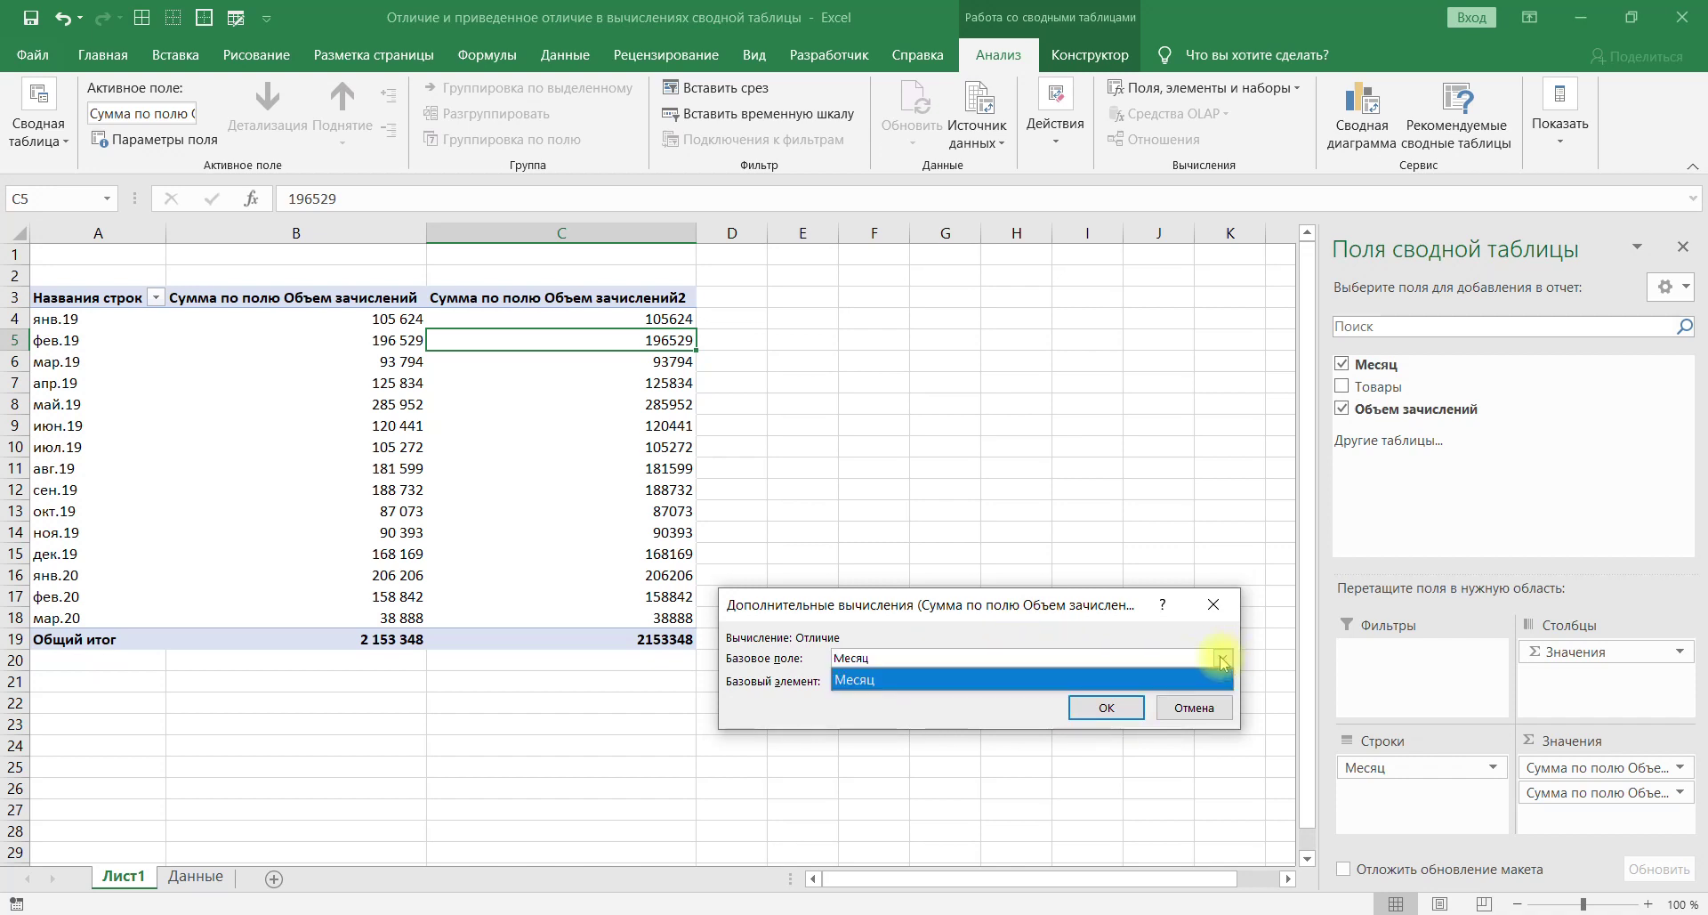
left_click(909, 681)
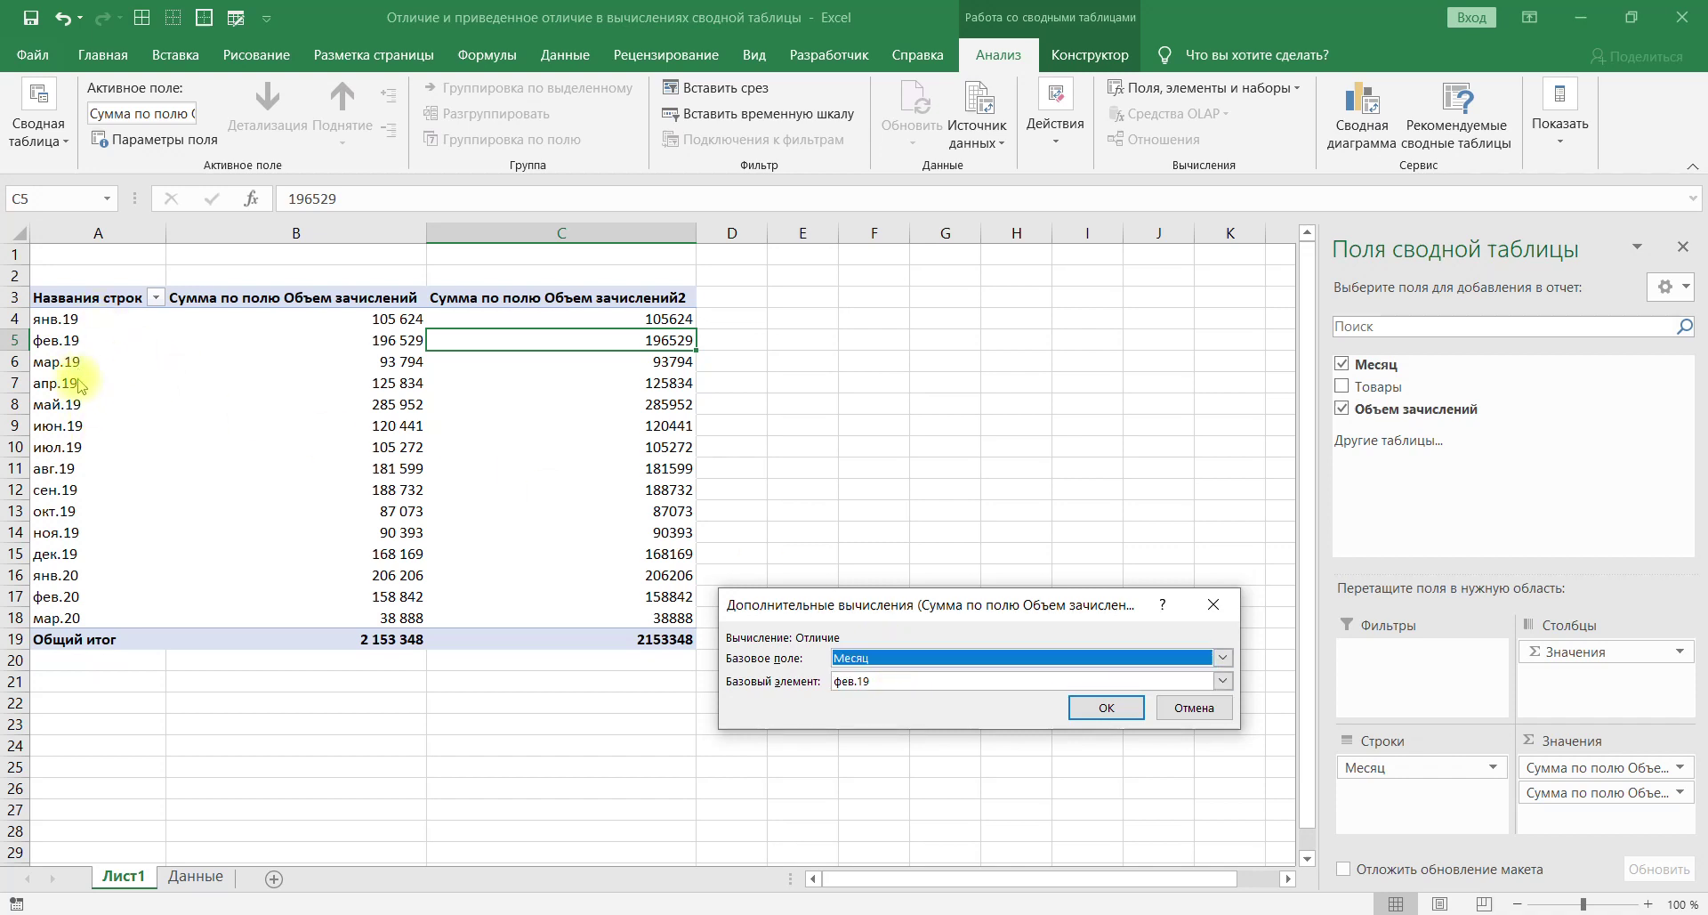
left_click(1224, 683)
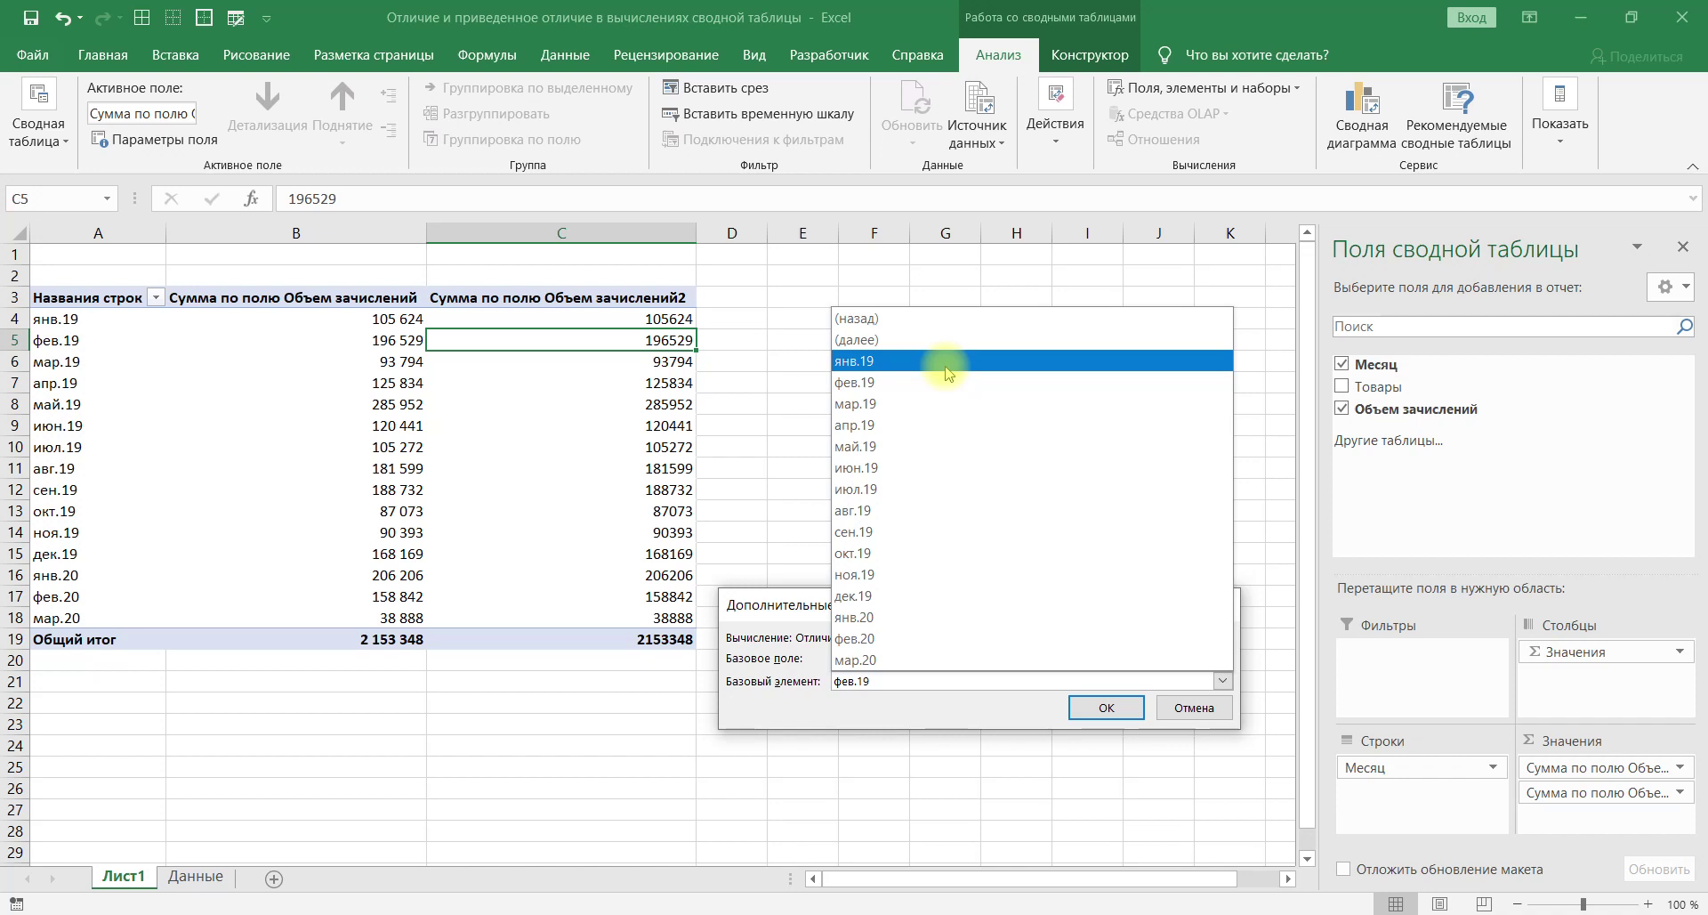
left_click(887, 359)
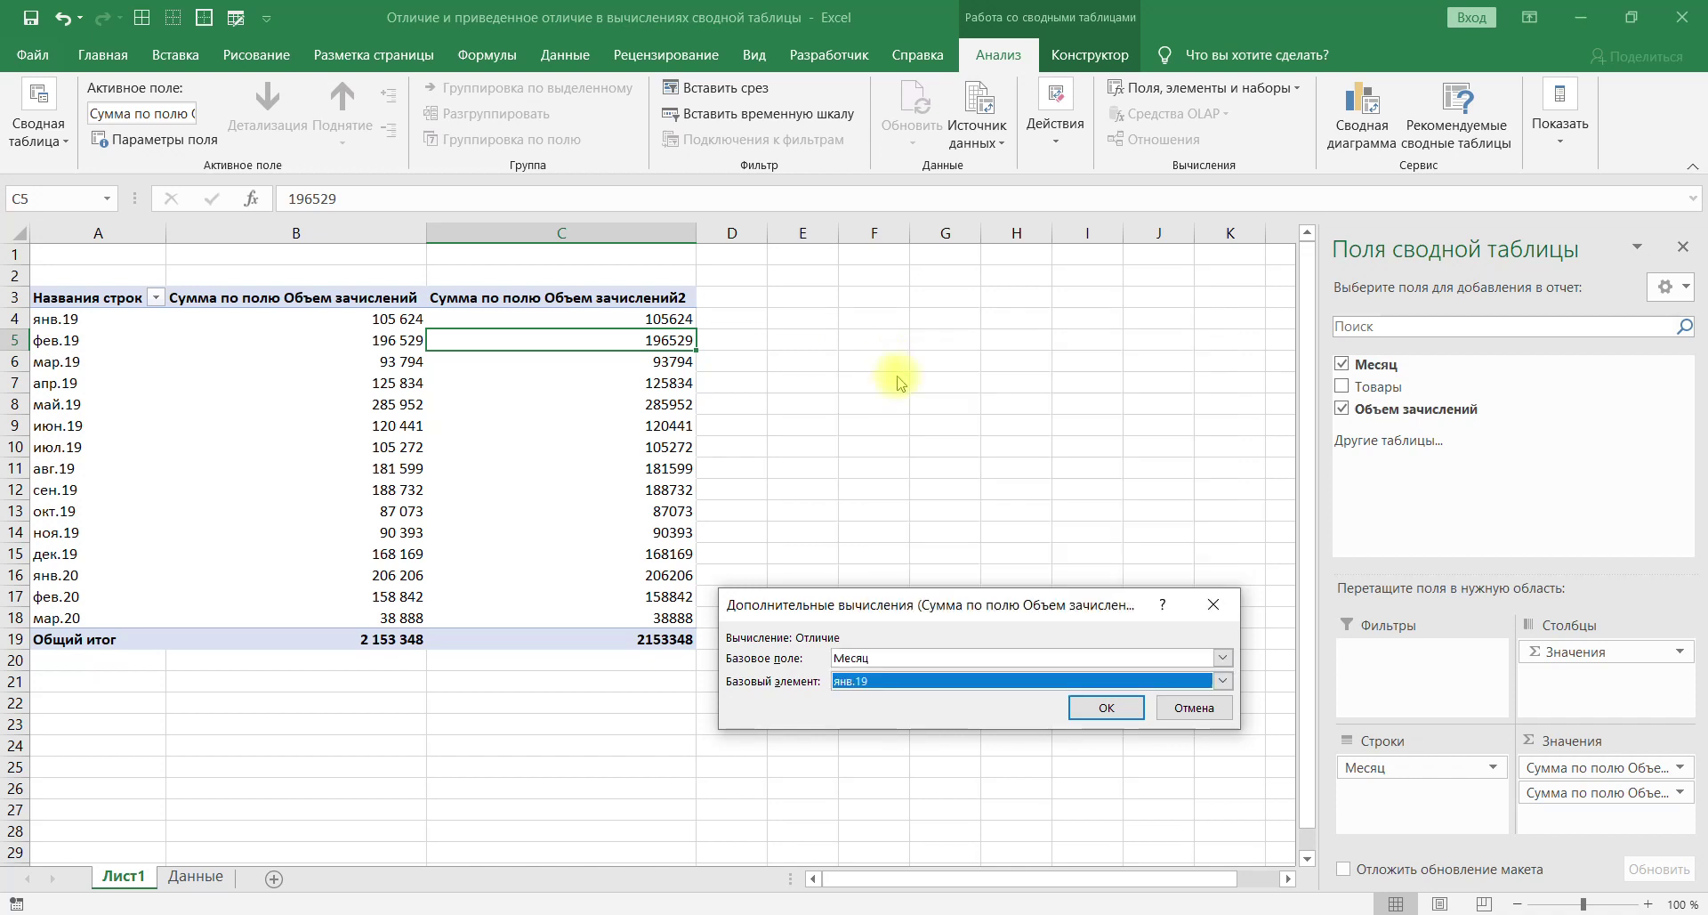
left_click(1106, 708)
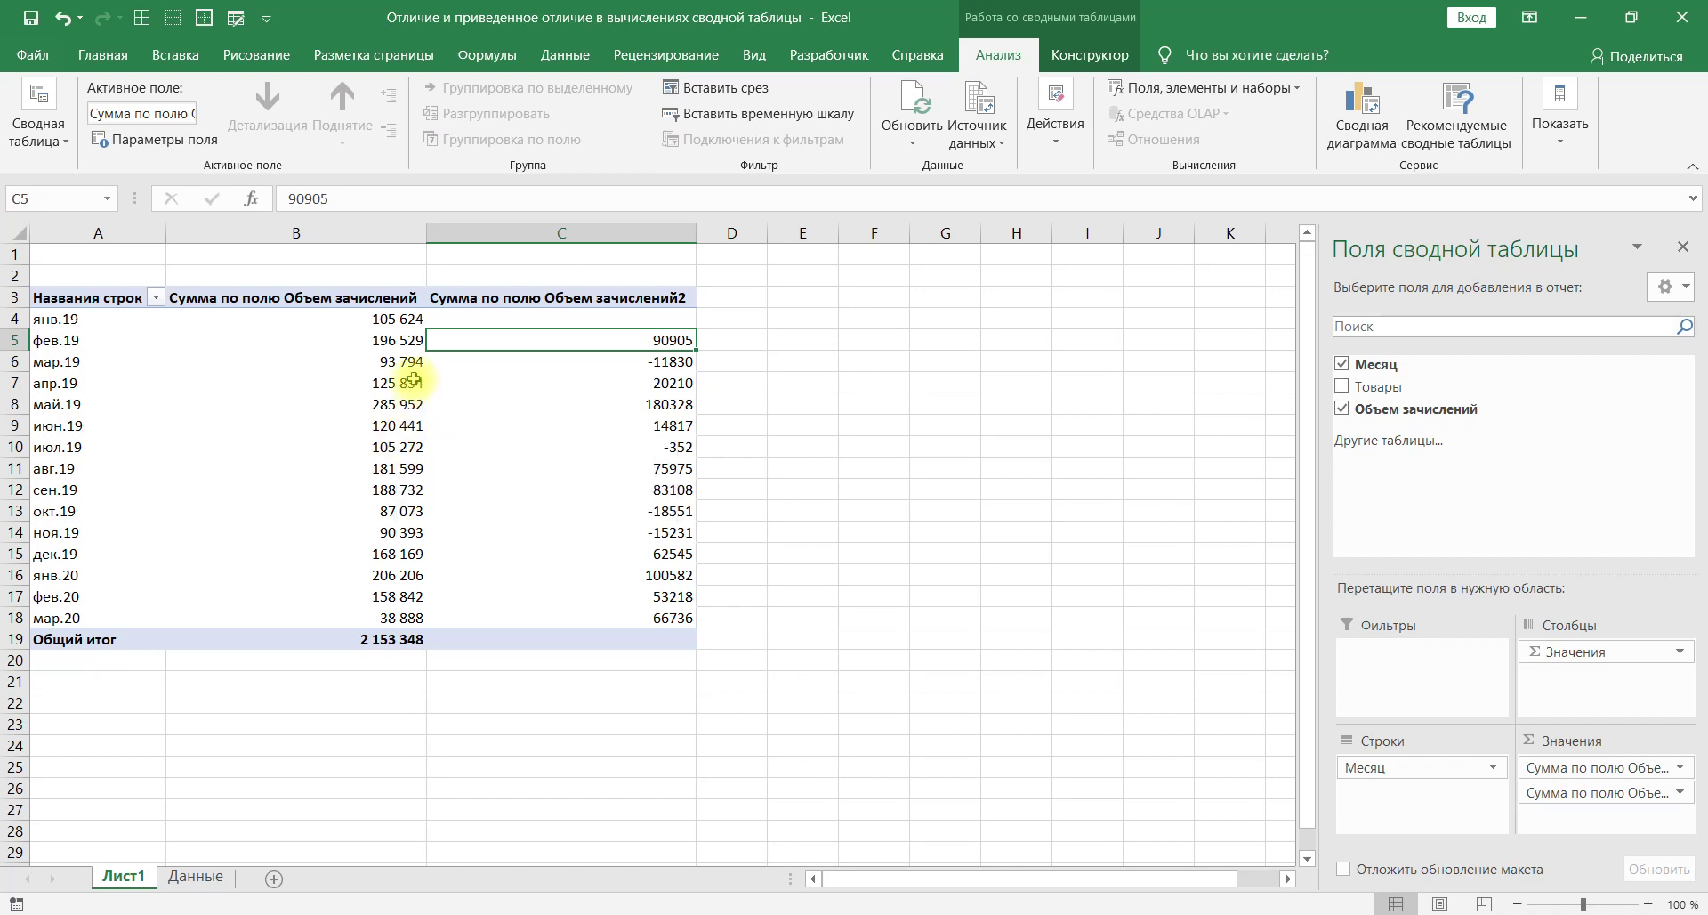
left_click(405, 342)
left_click(412, 384)
left_click(418, 358)
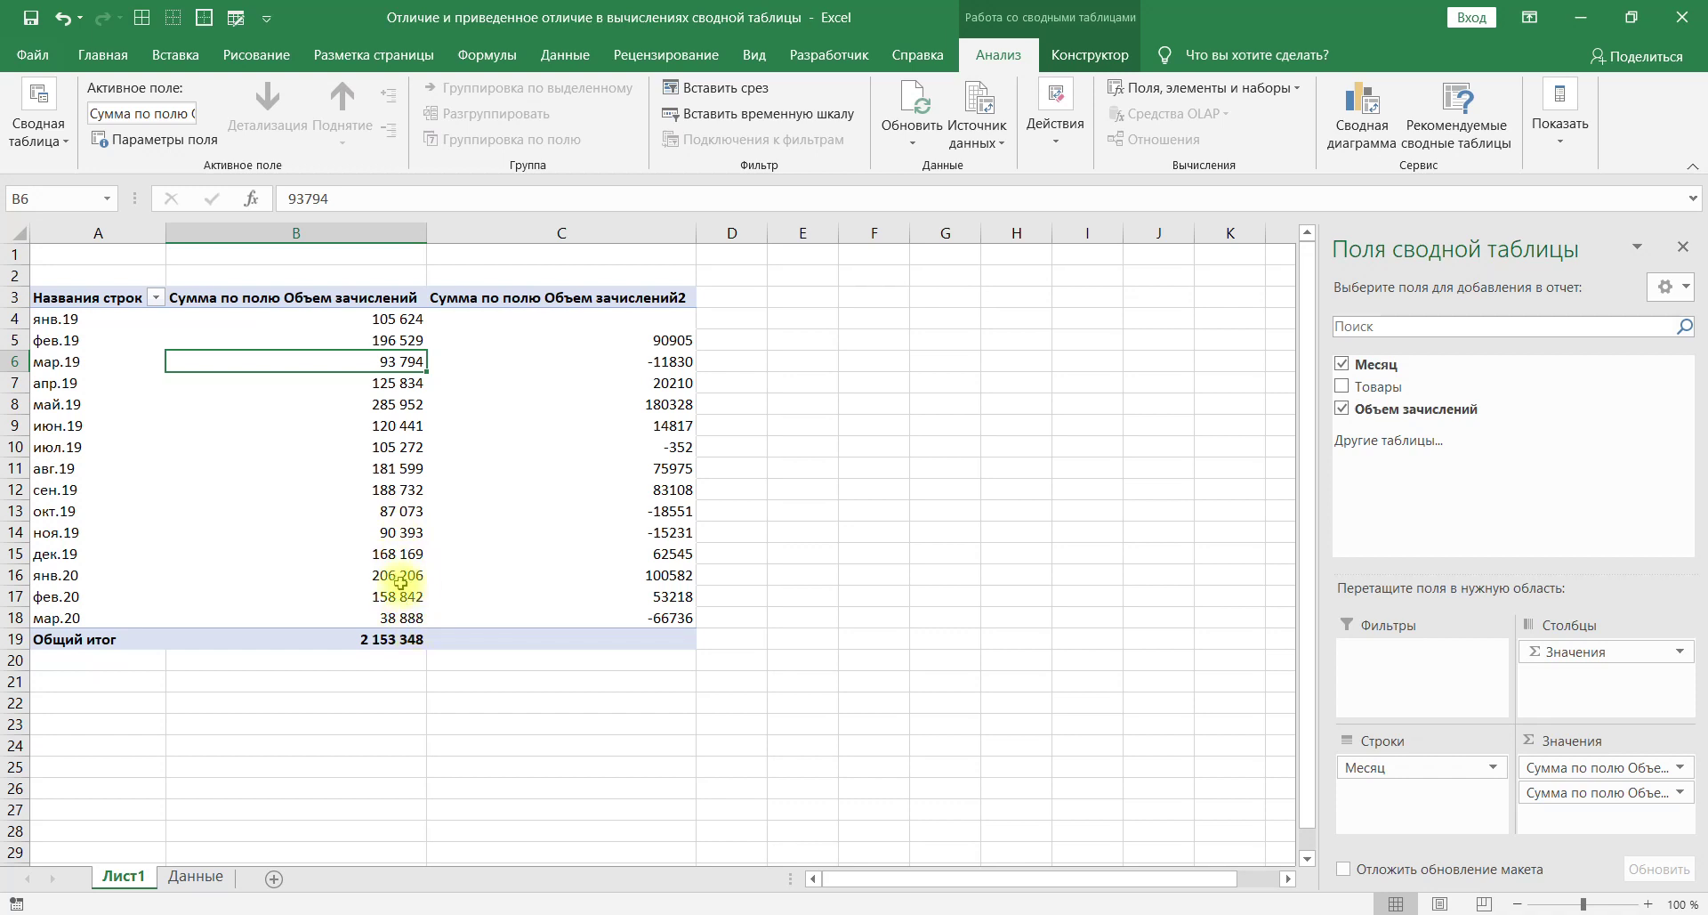
- Change the base item of the second value field's Отличие calculation to (назад), keeping Месяц as base field
left_click(633, 363)
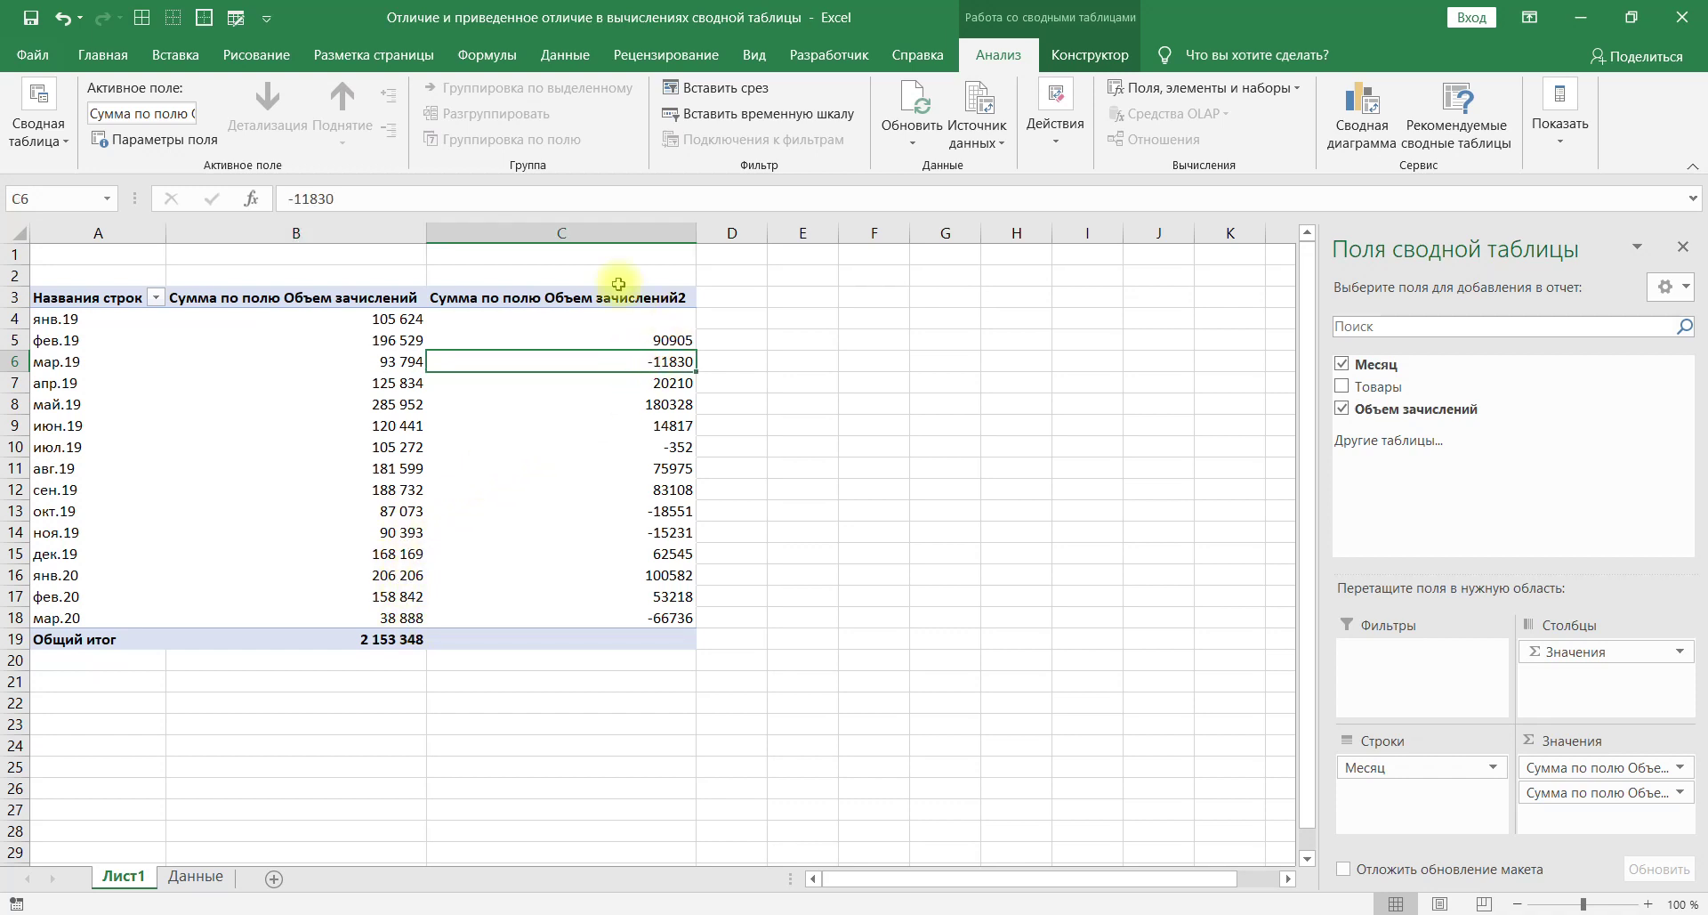
right_click(643, 363)
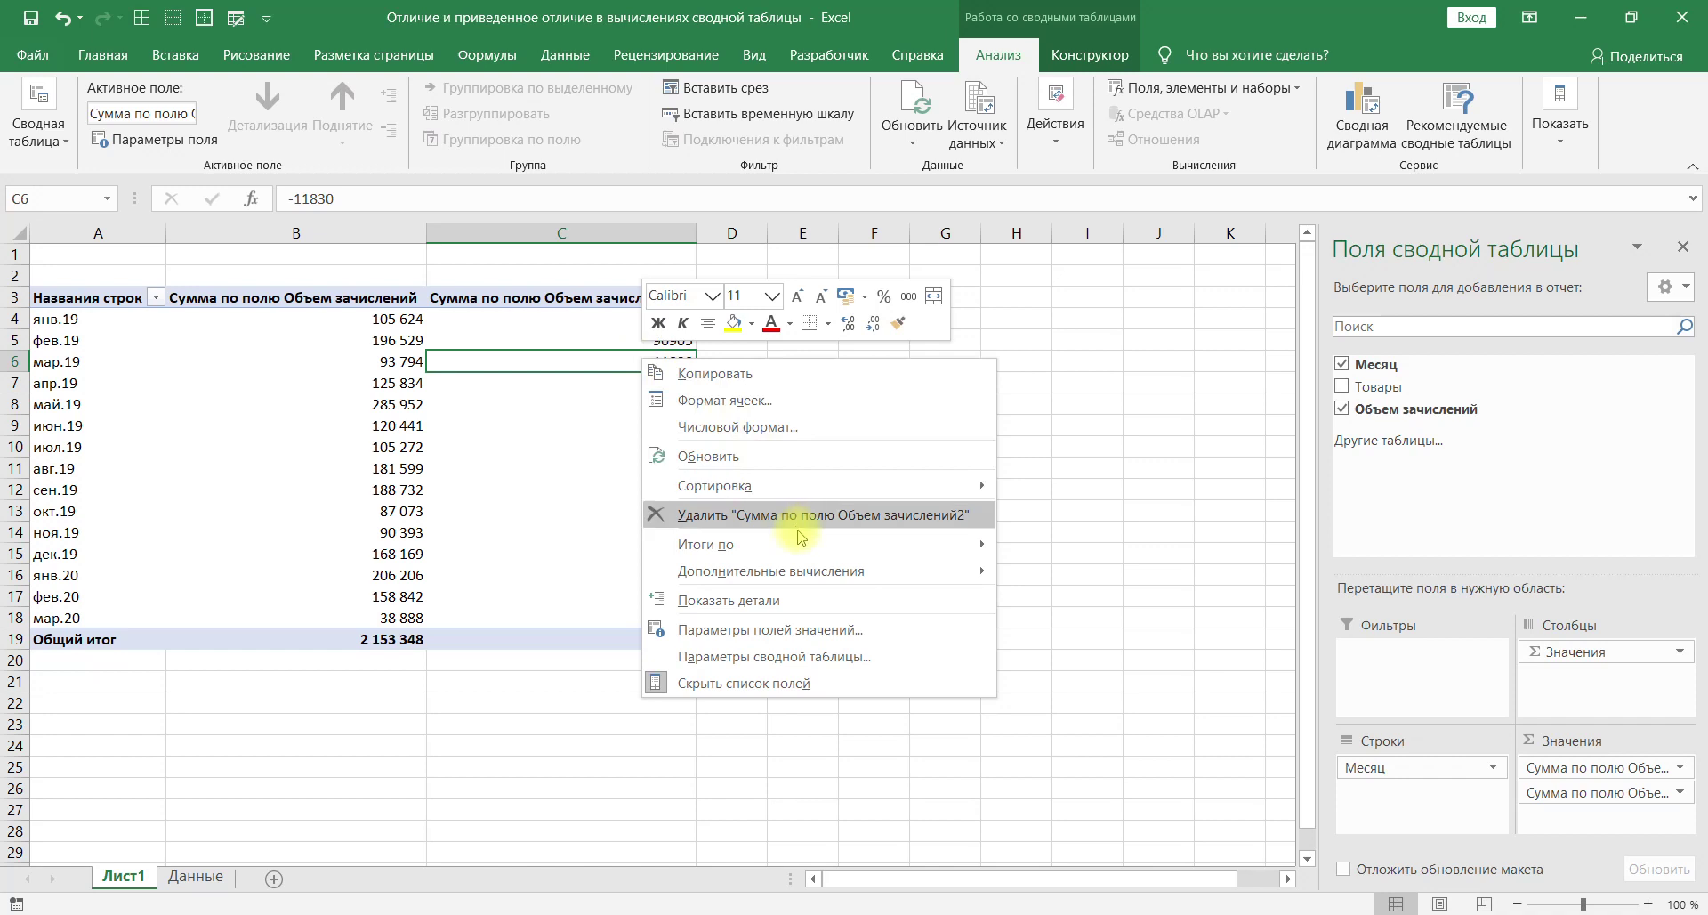
mouse_move(816, 570)
left_click(1074, 708)
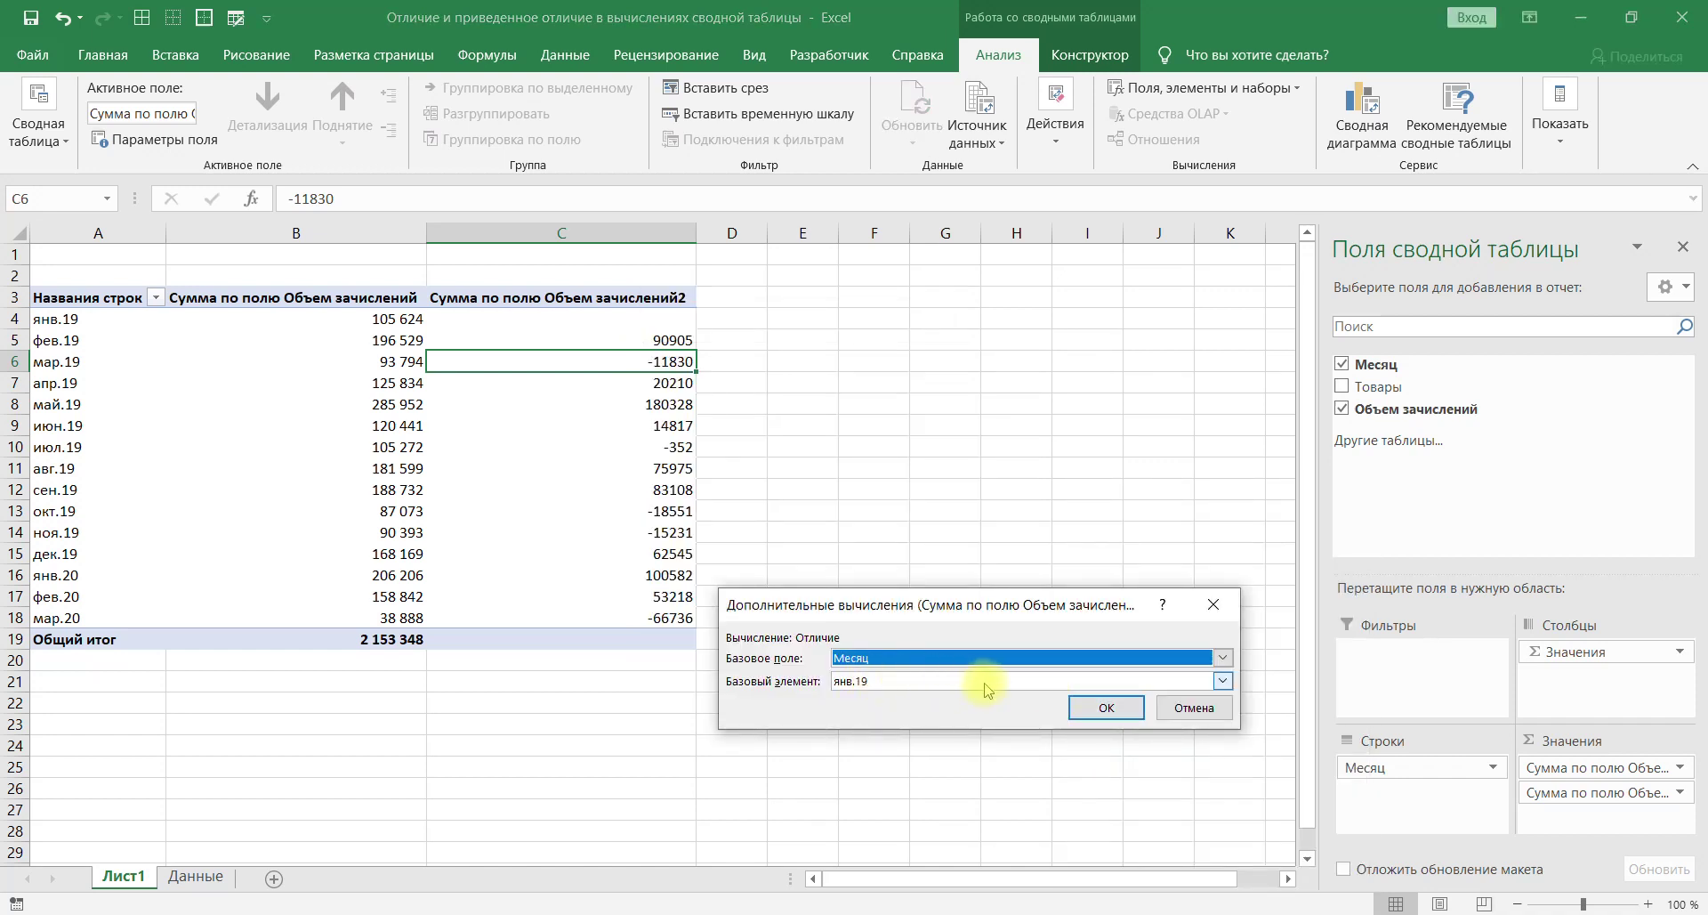
left_click(1222, 681)
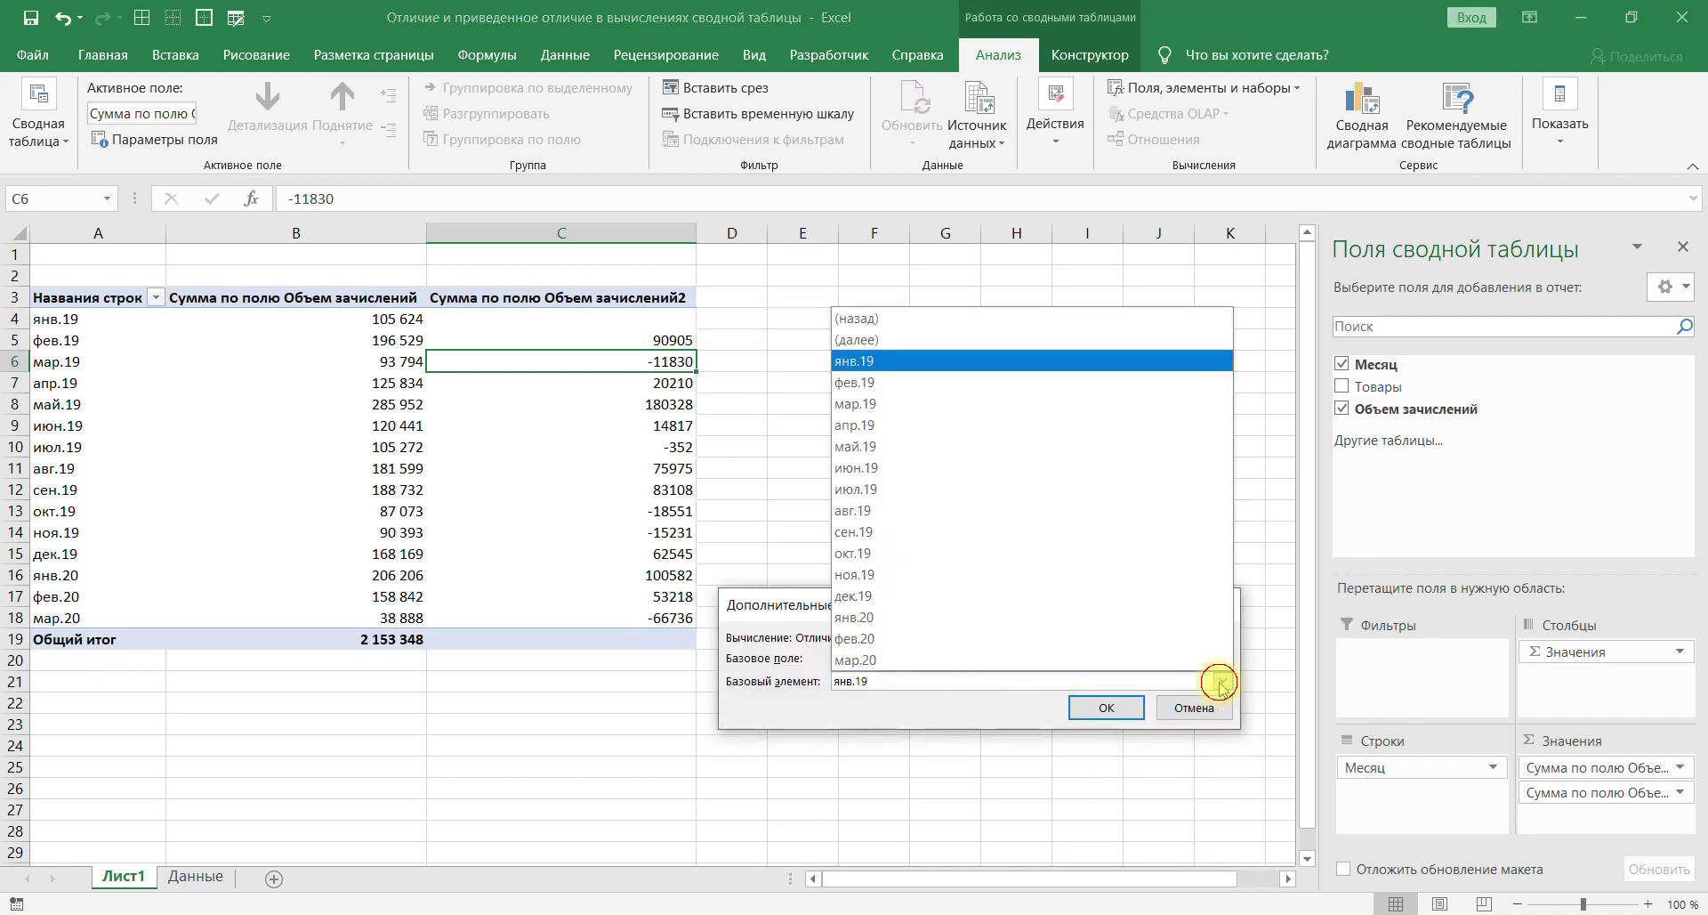
left_click(879, 321)
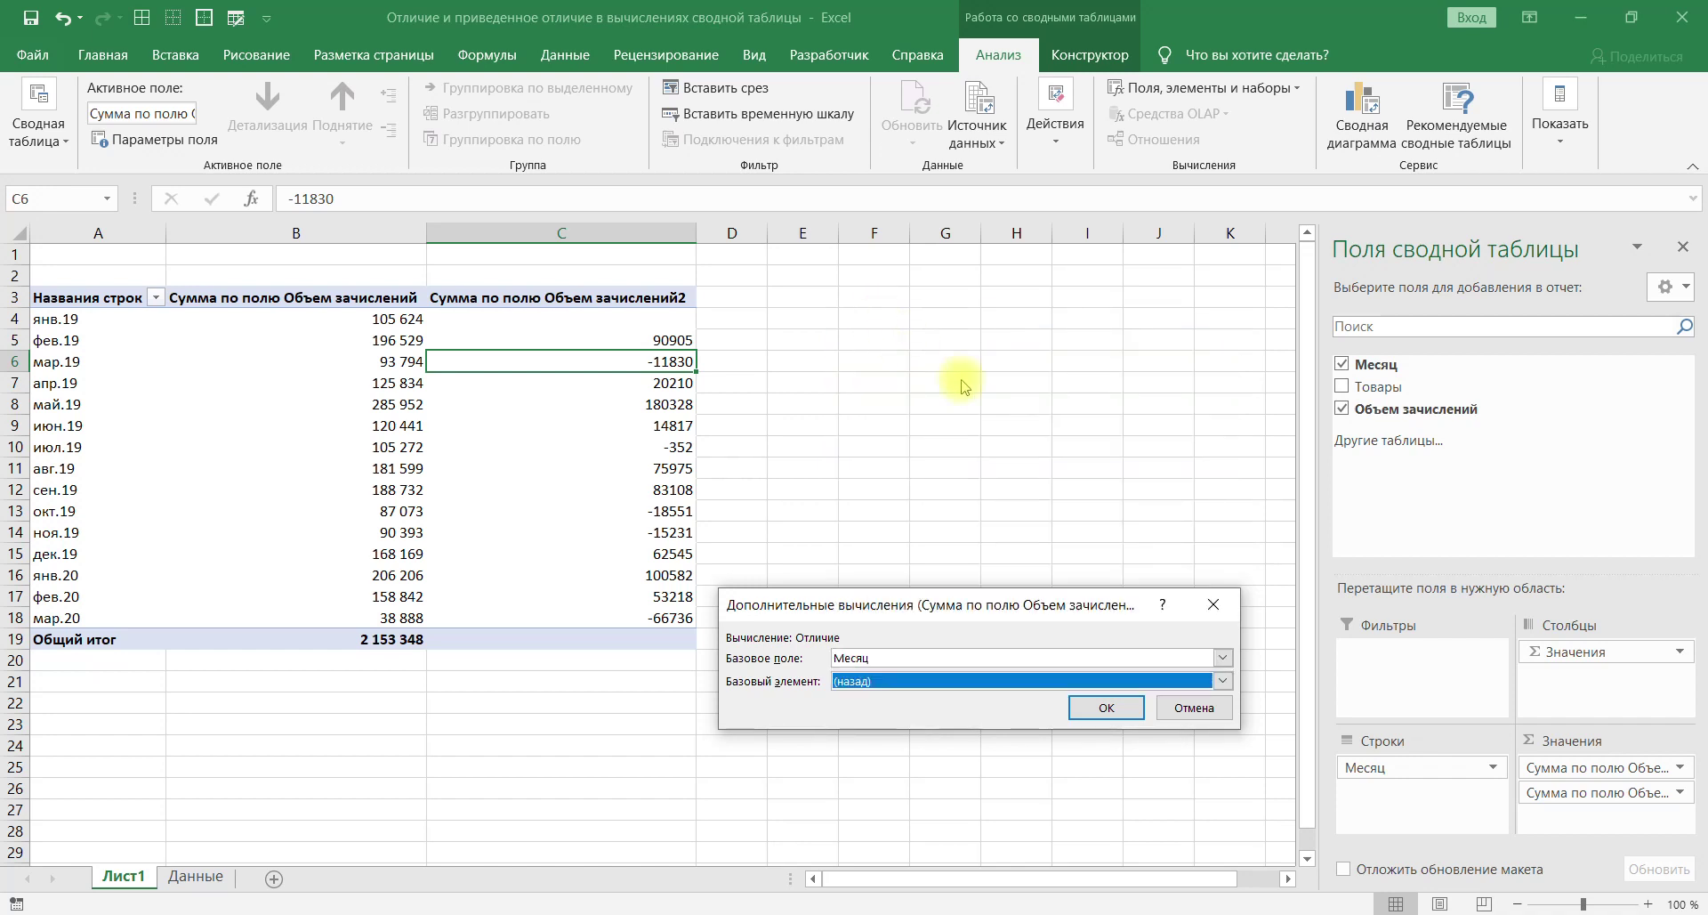
left_click(1122, 719)
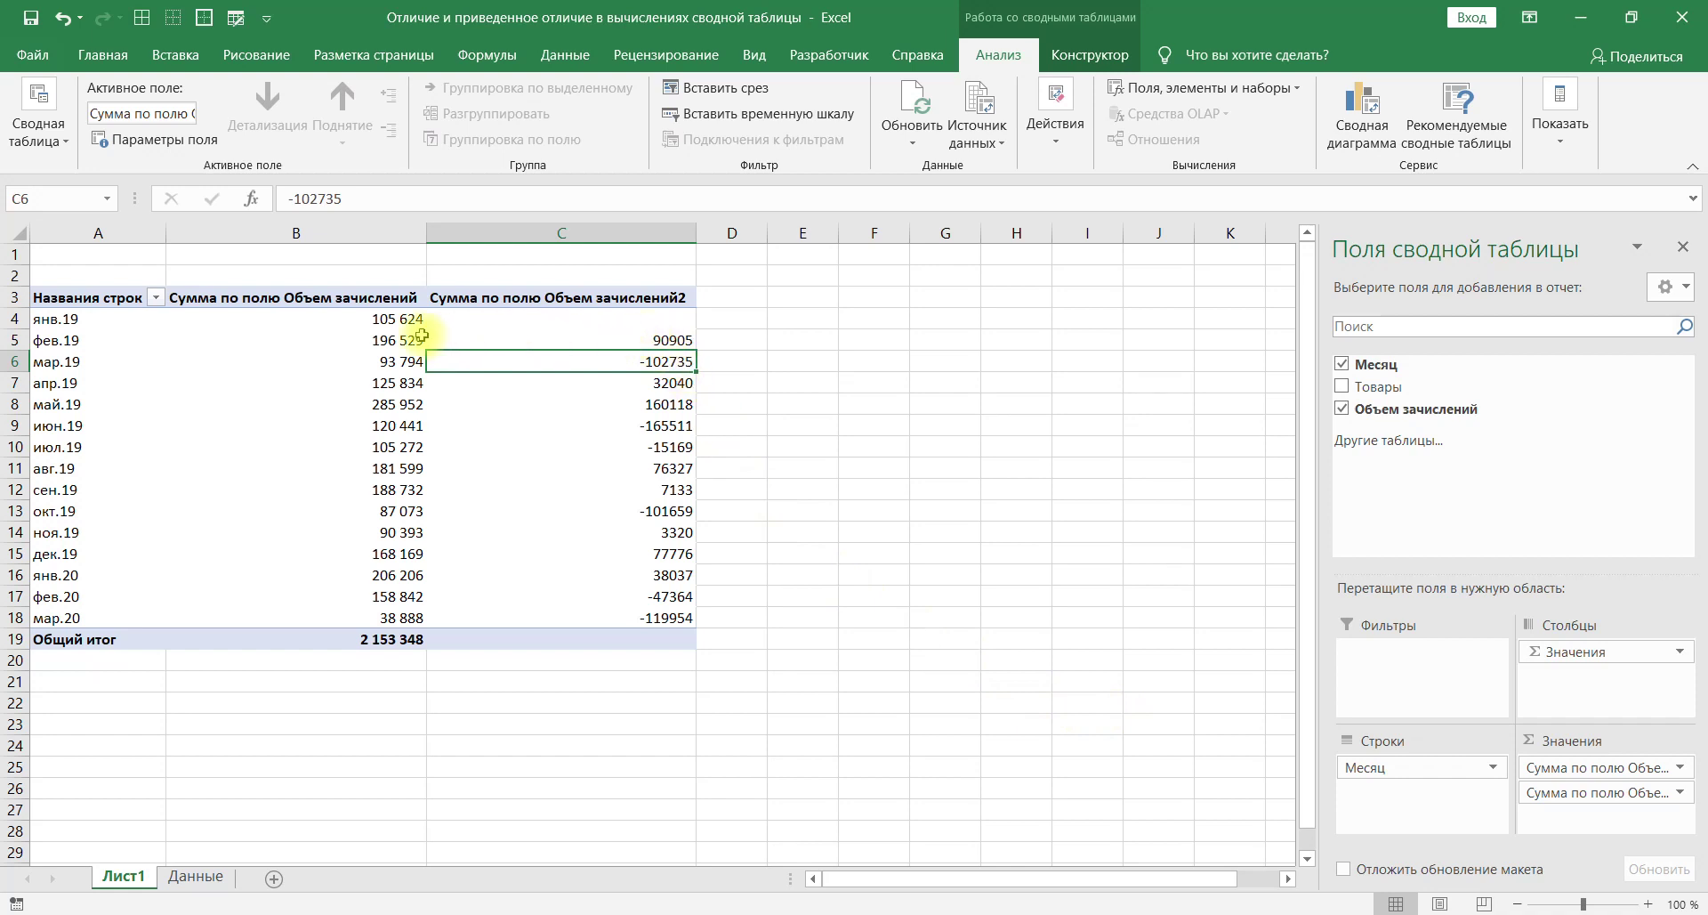
mouse_move(402, 376)
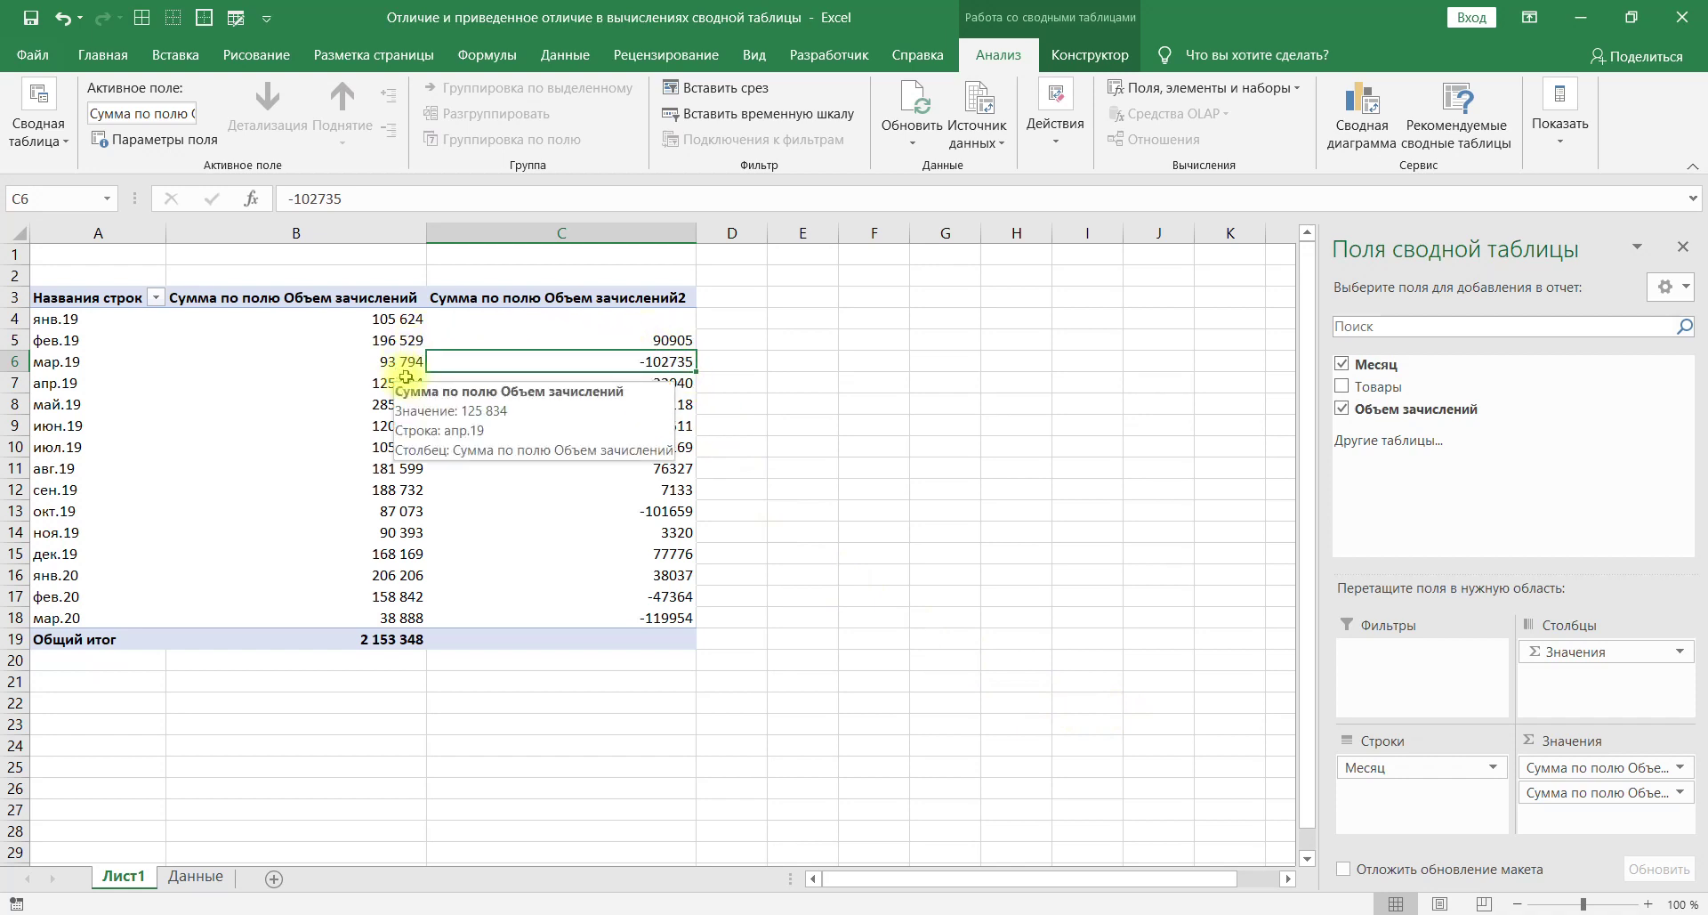
- Examine how each month's Объем зачислений compares with the preceding month's value and the calculated difference
left_click(408, 335)
left_click(408, 319)
left_click(407, 363)
left_click(407, 341)
left_click(406, 383)
left_click(404, 358)
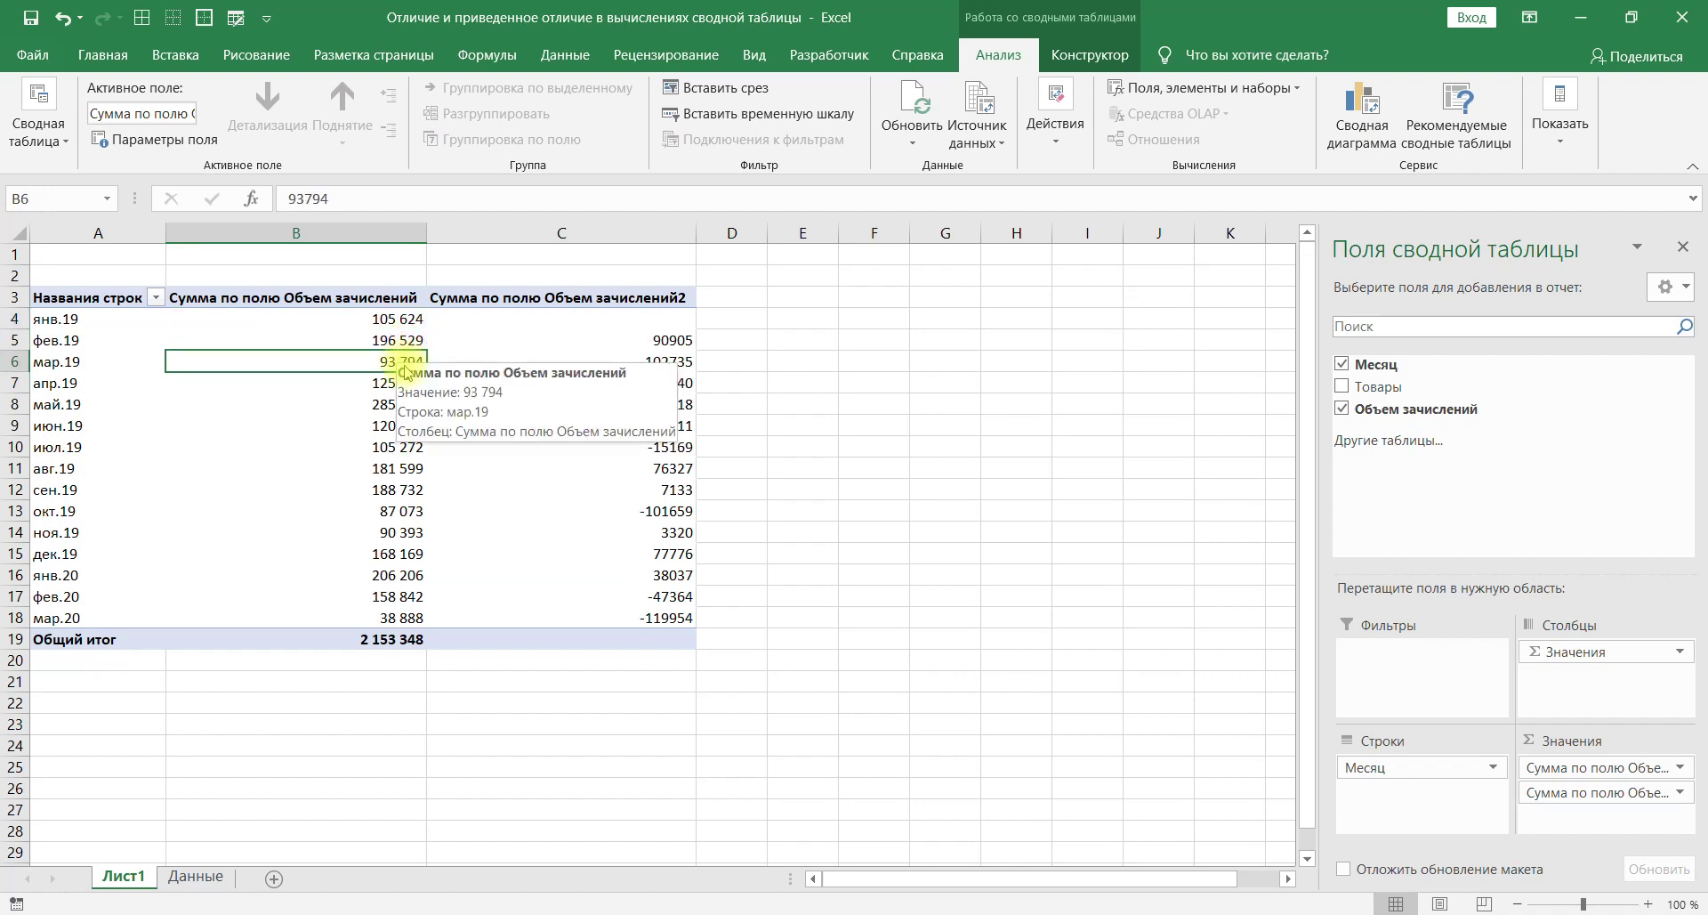
left_click(400, 621)
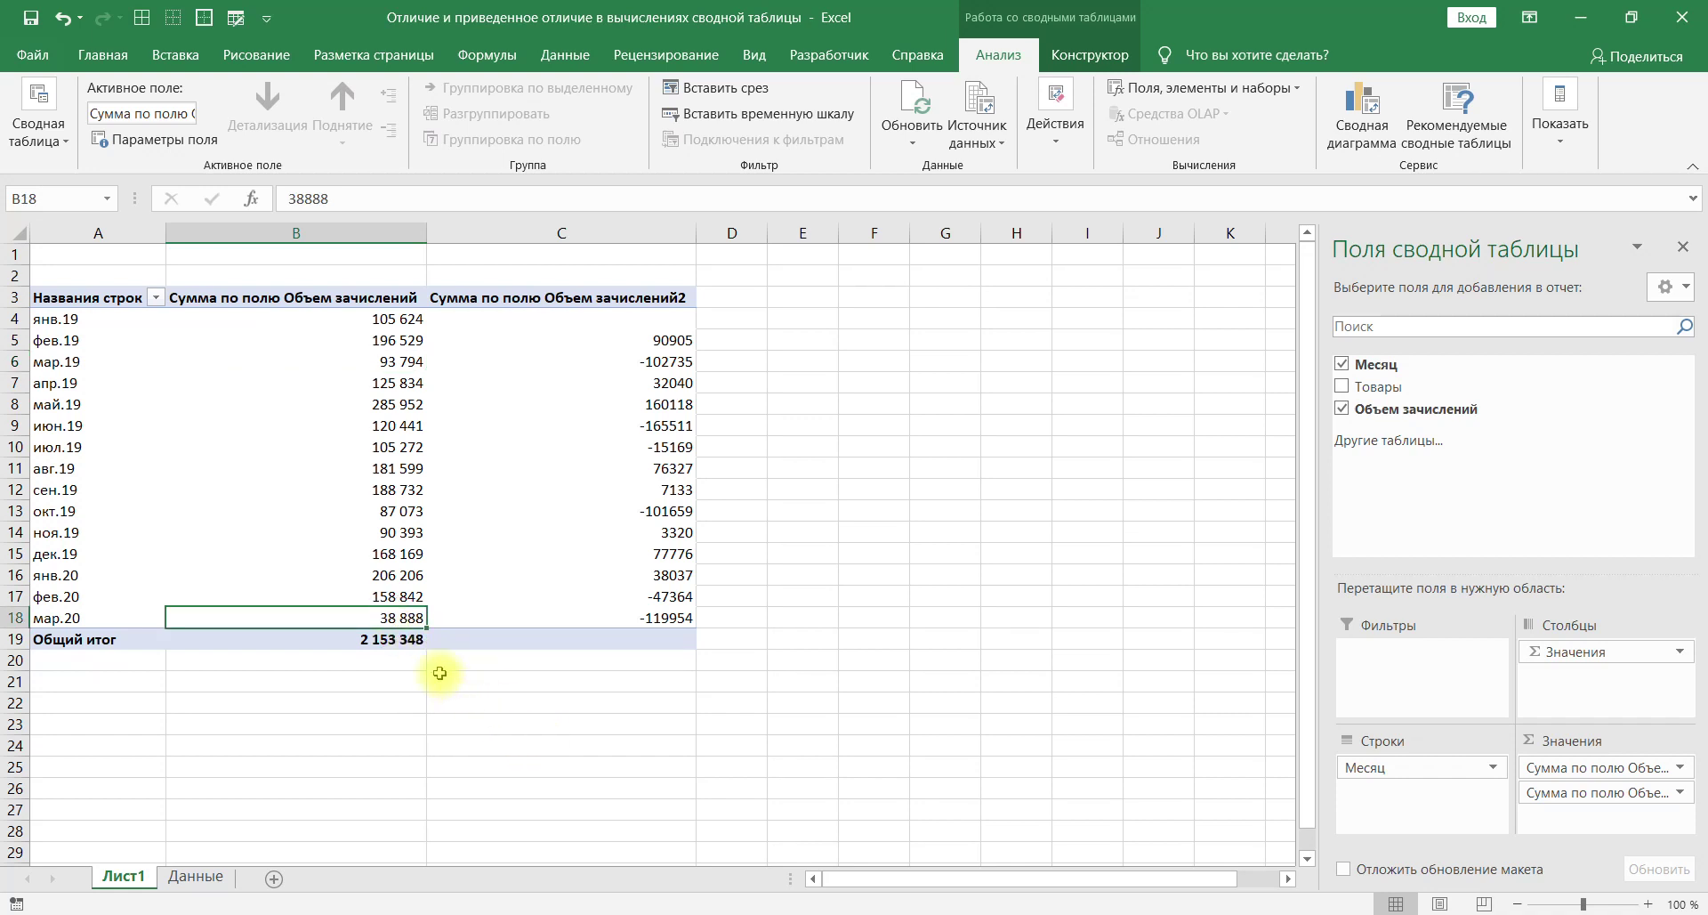
left_click(412, 597)
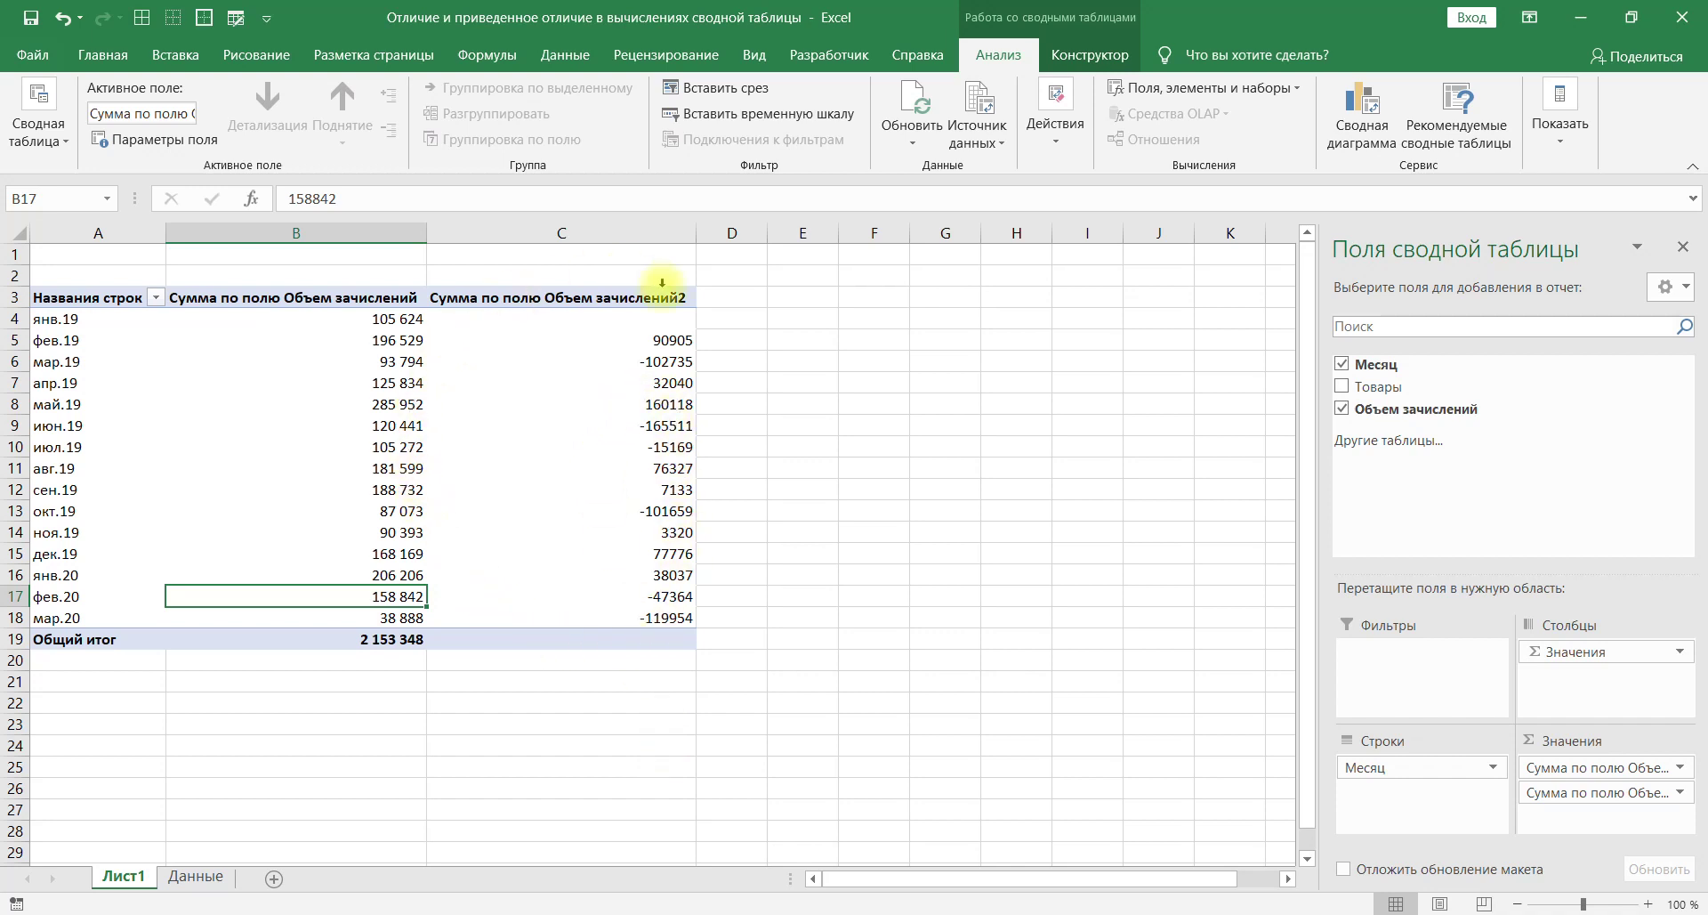
mouse_move(644, 513)
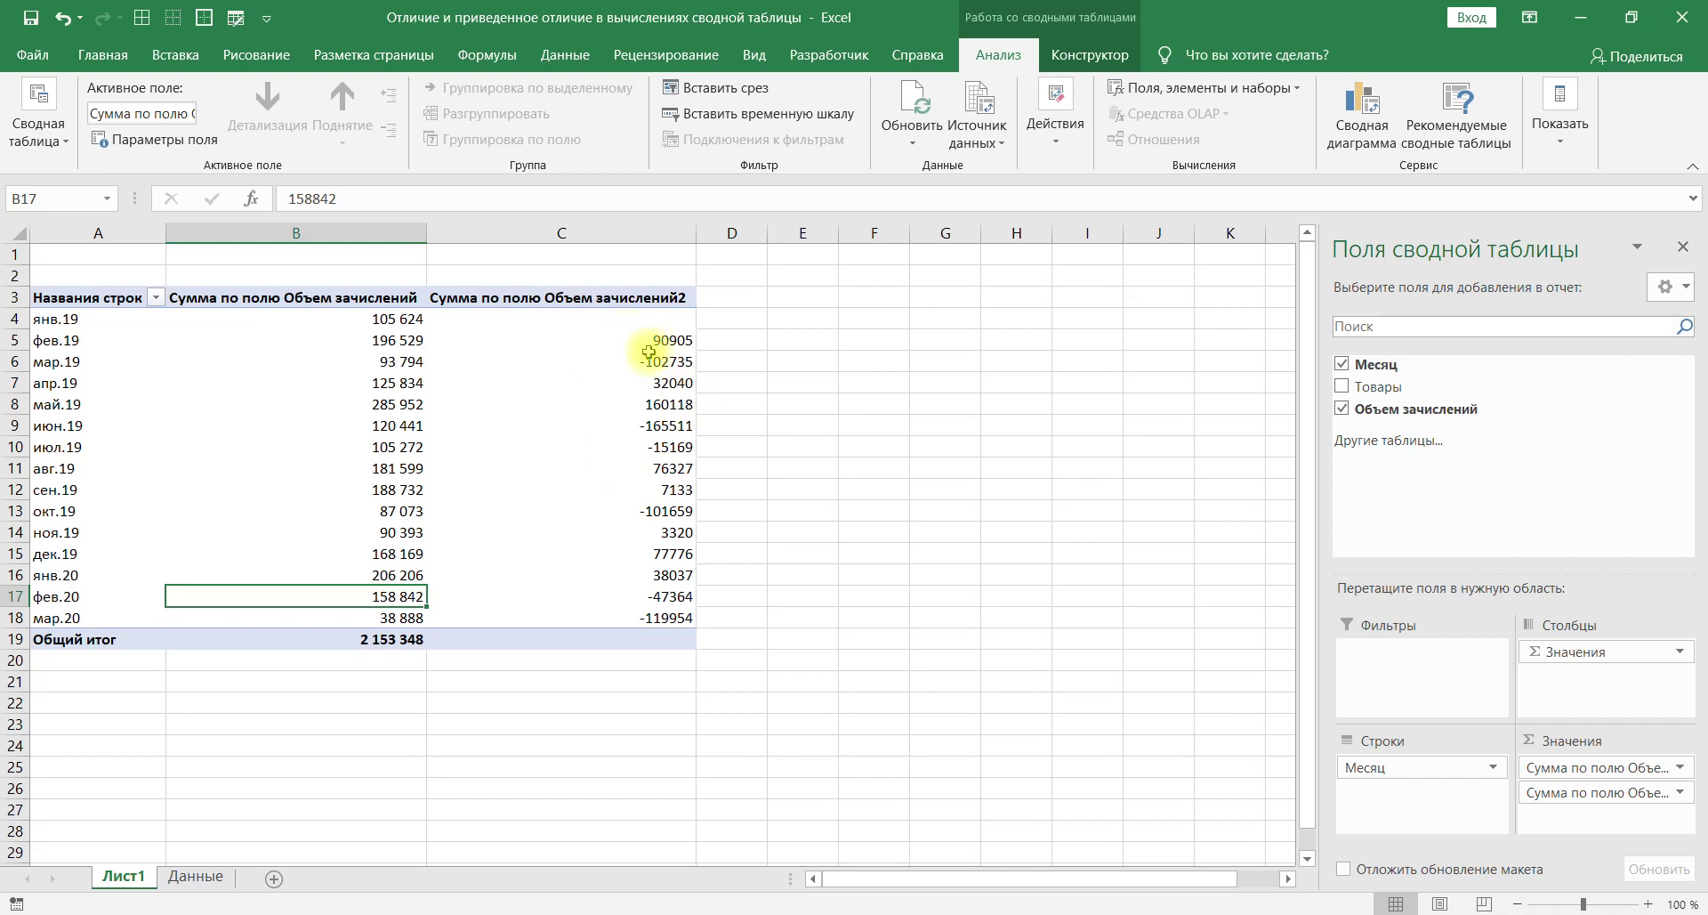
mouse_move(651, 352)
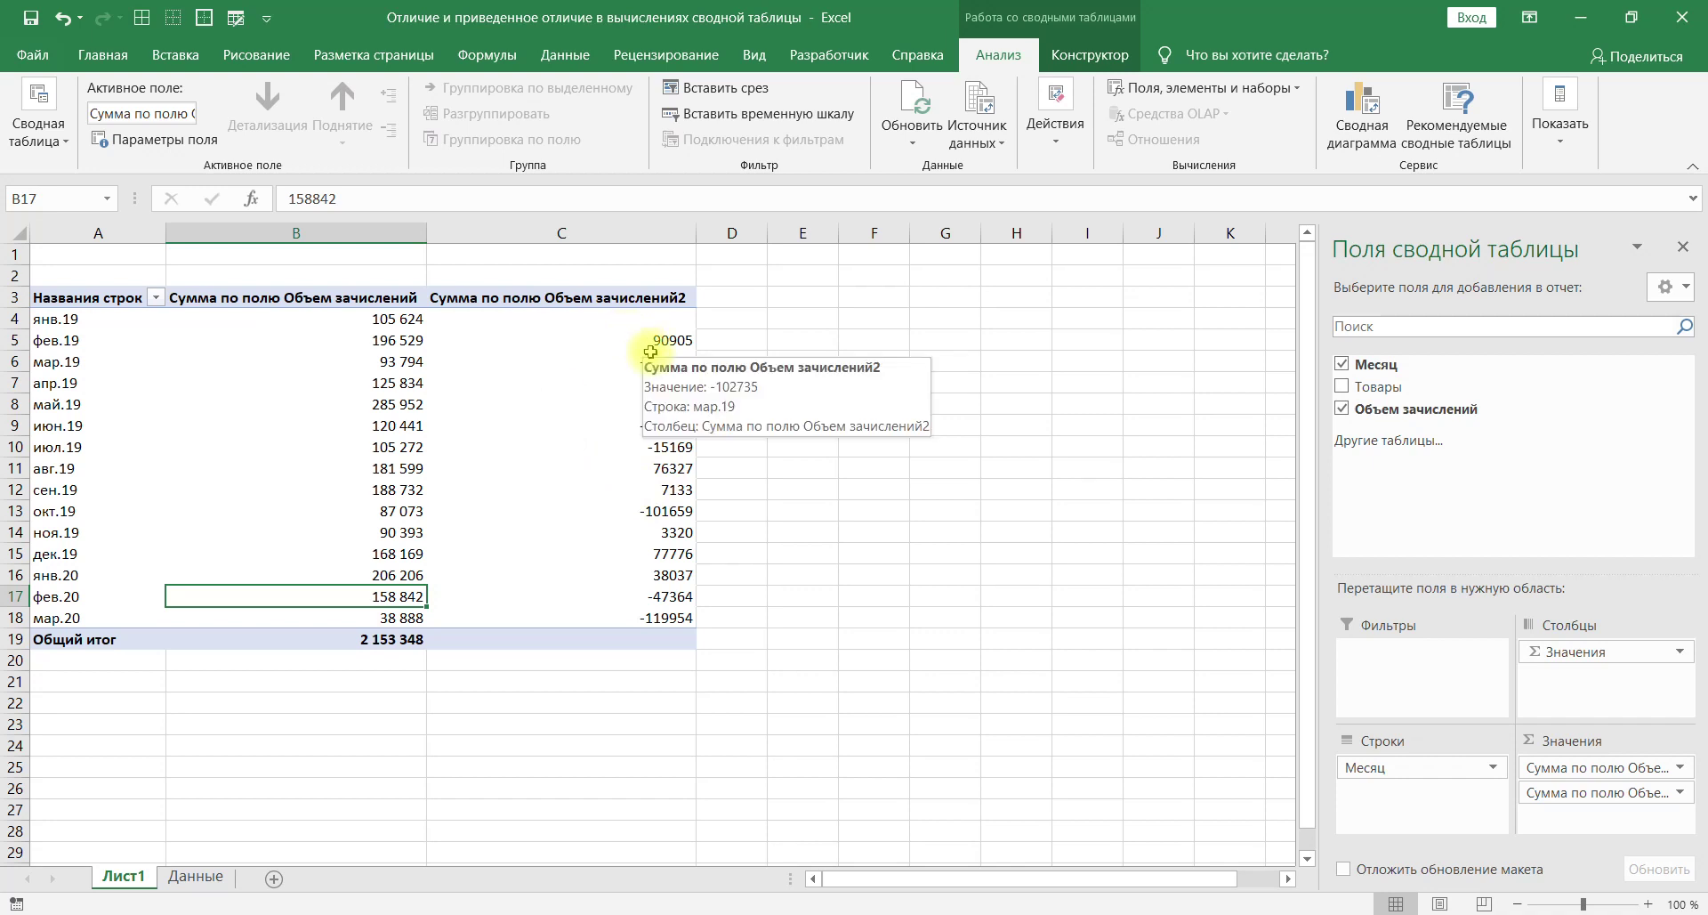
- Add Объем зачислений to the values a third time and show it as Приведенное отличие with base field Месяц and base item (назад)
left_click_drag(1437, 410, 1631, 813)
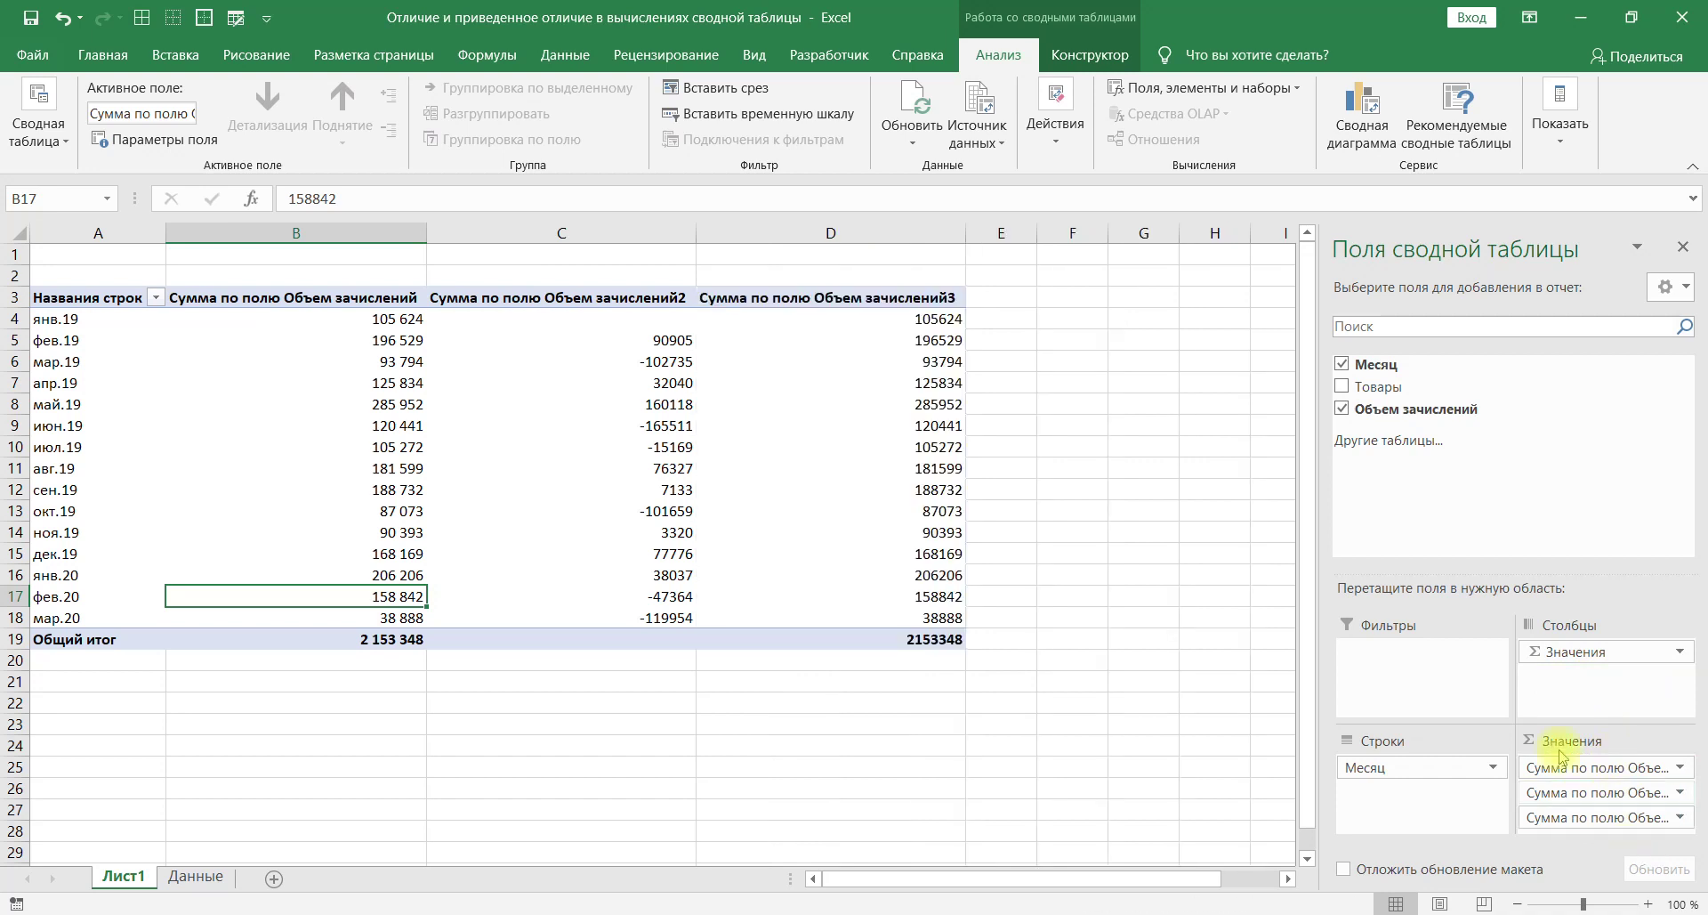
right_click(932, 358)
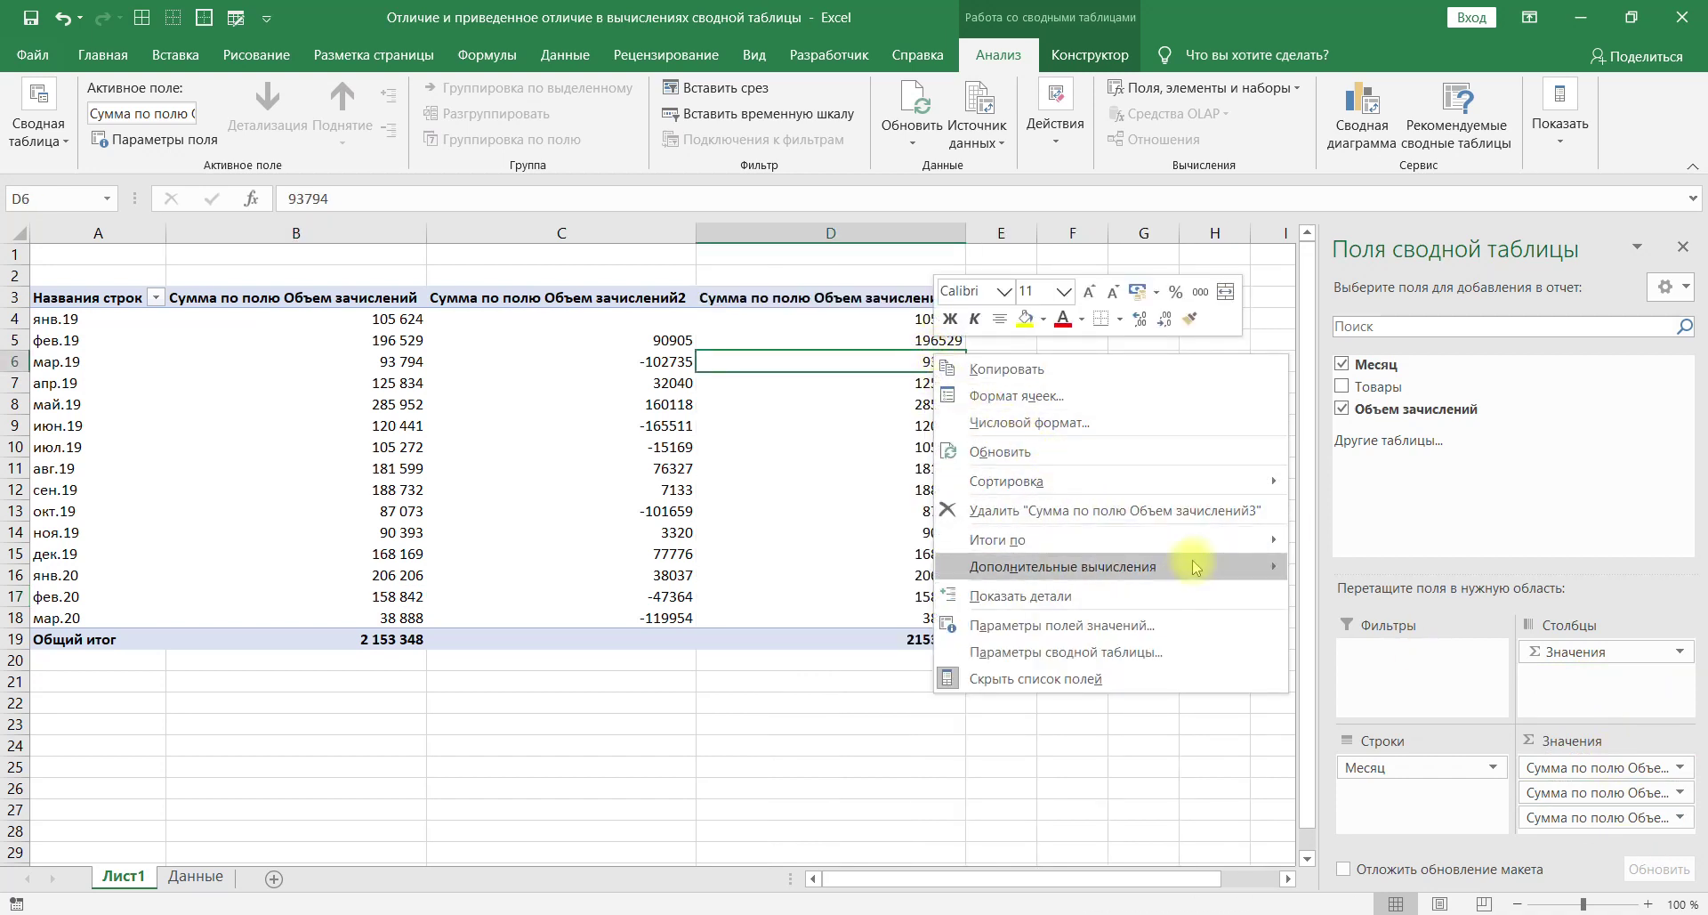
mouse_move(1195, 566)
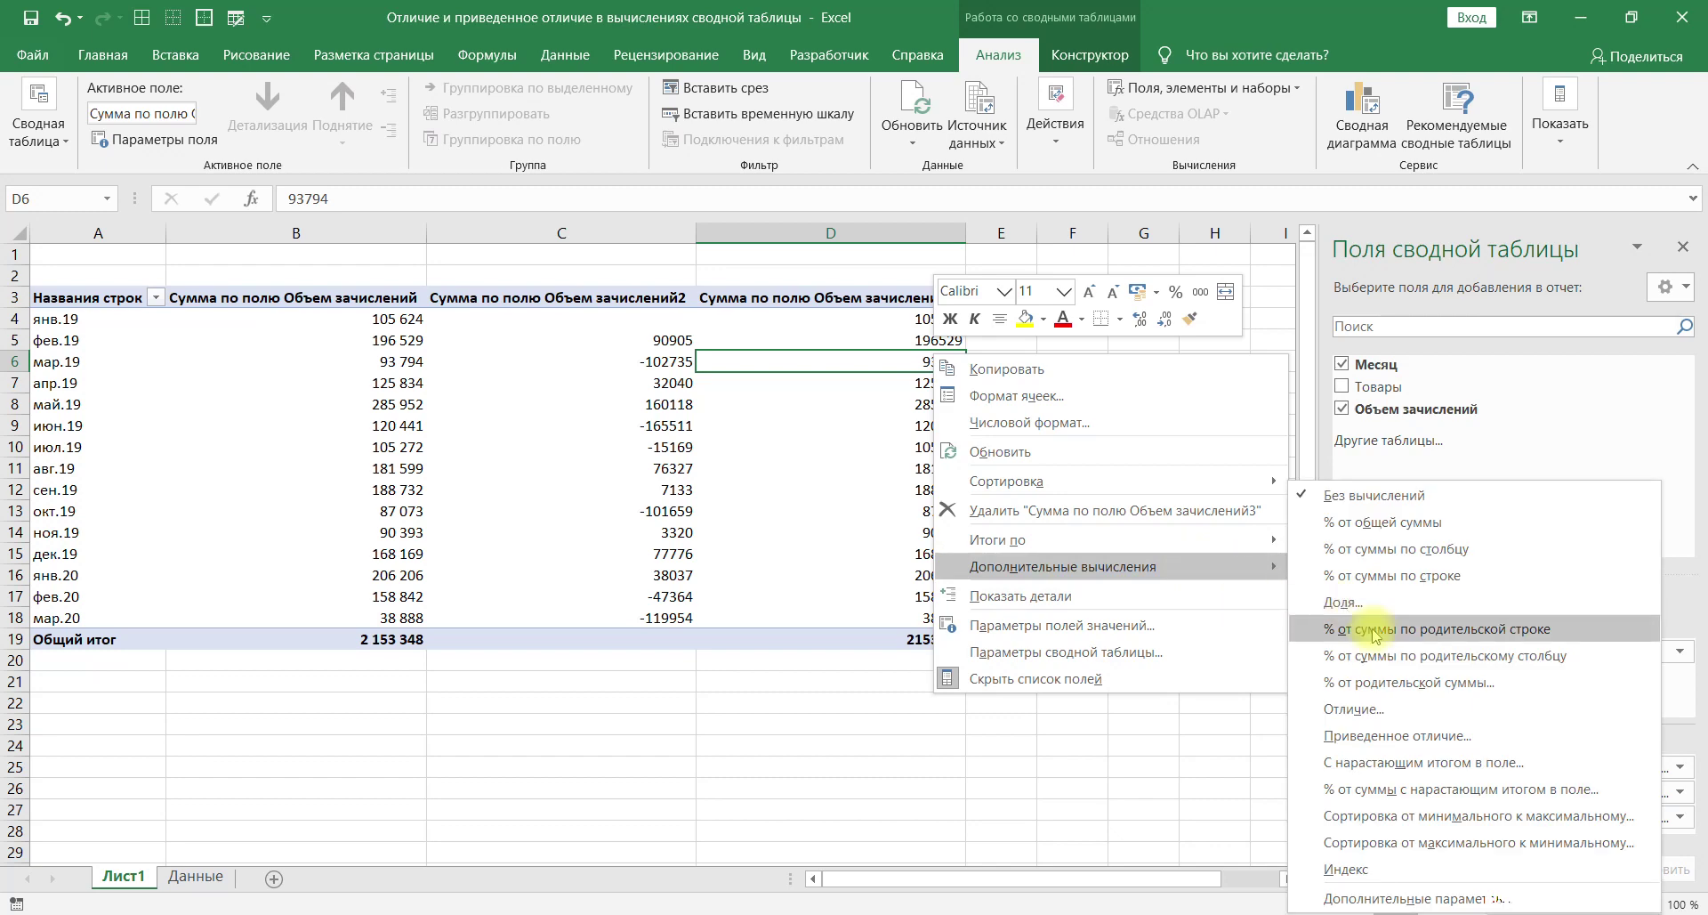
left_click(1385, 735)
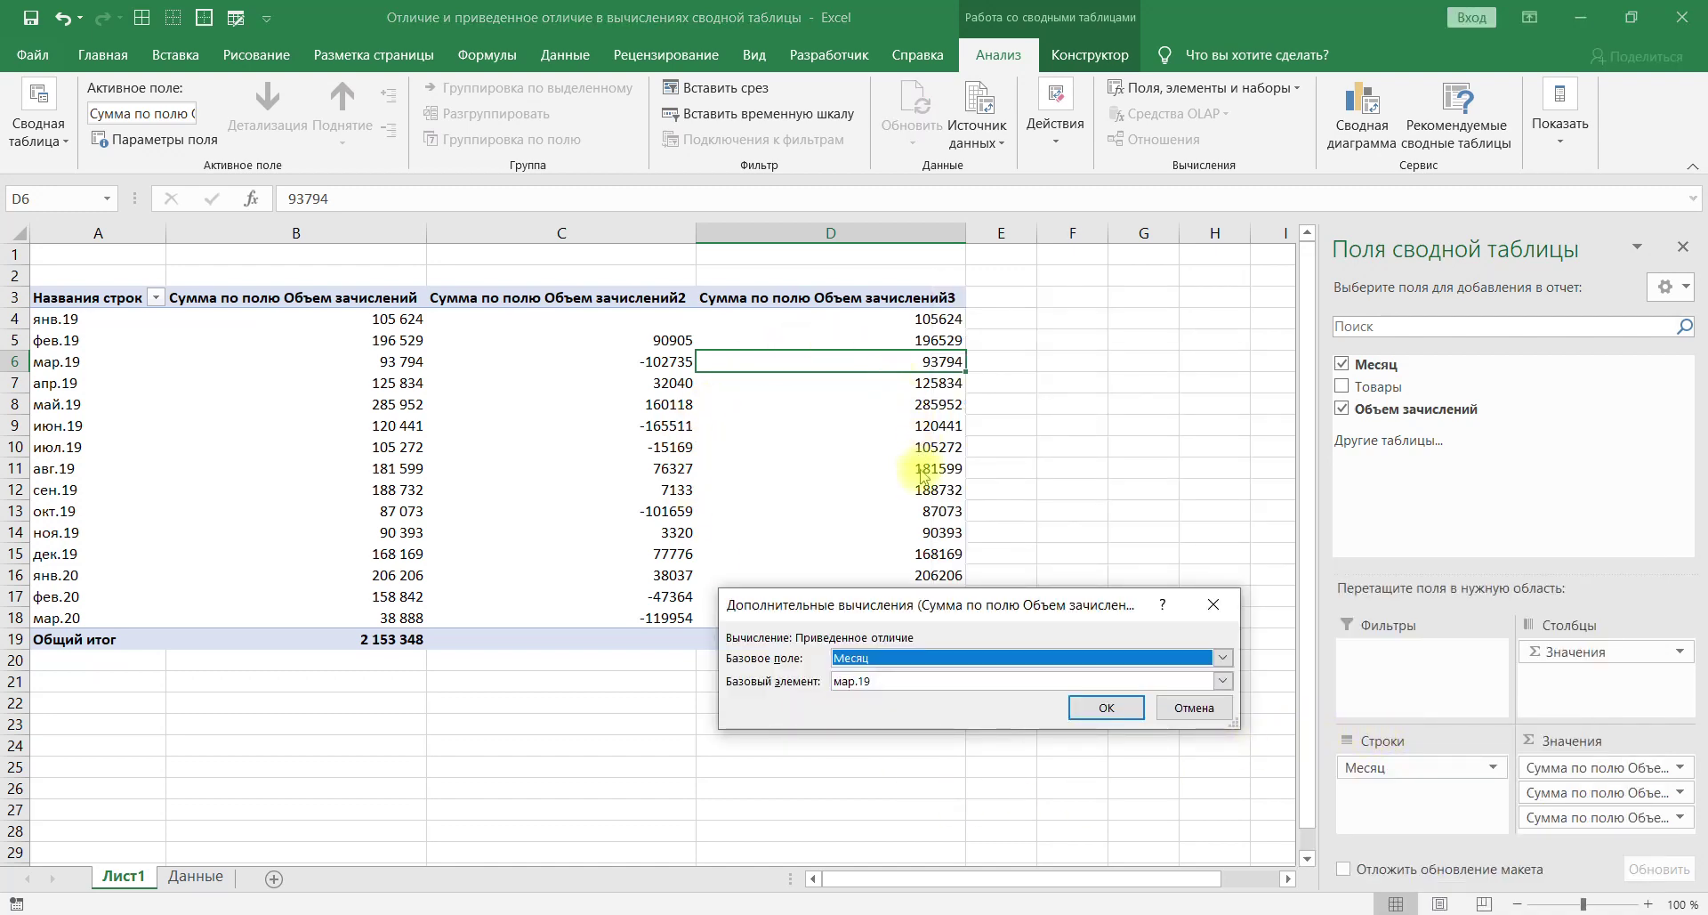
left_click(1222, 681)
left_click(874, 331)
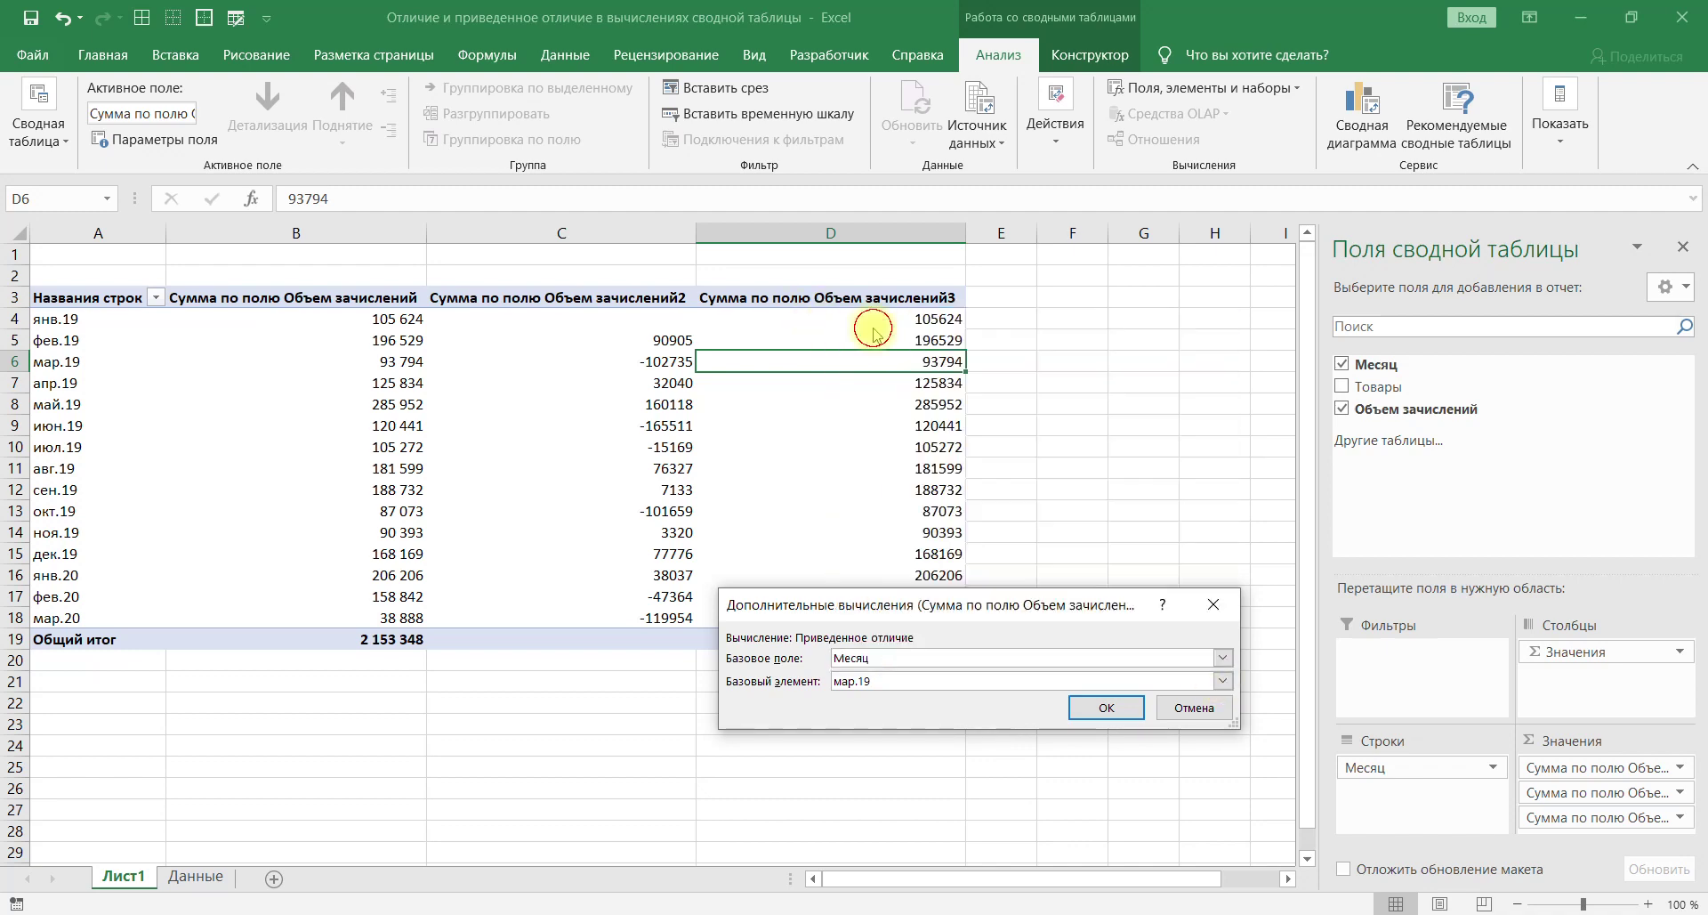
left_click(1118, 710)
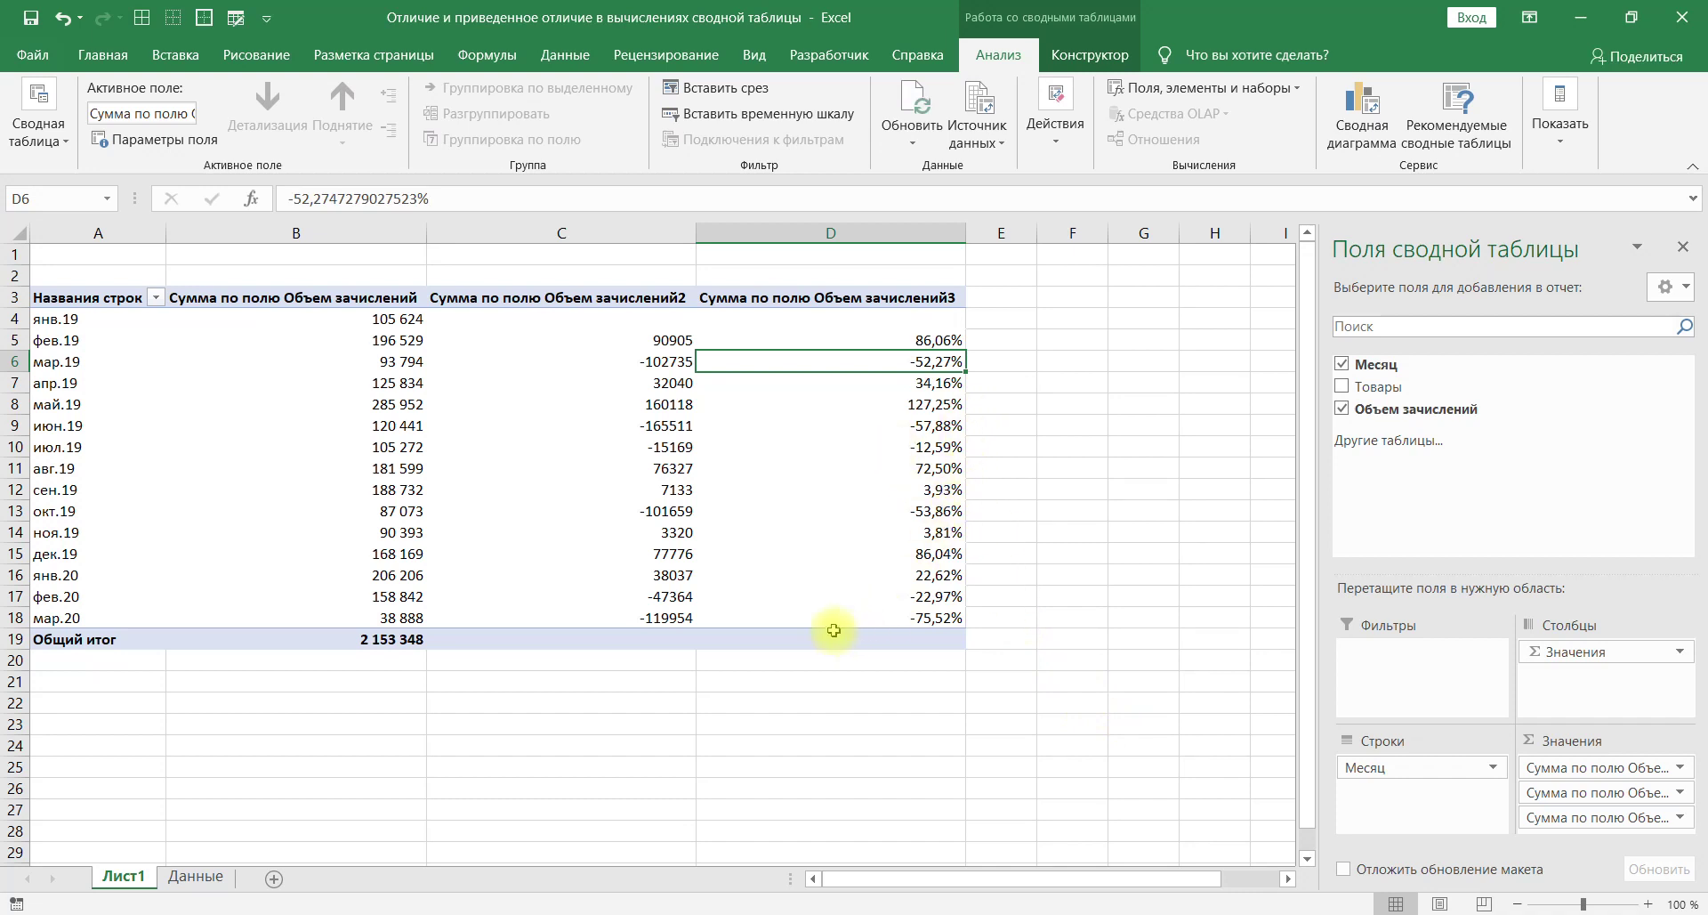
mouse_move(812, 622)
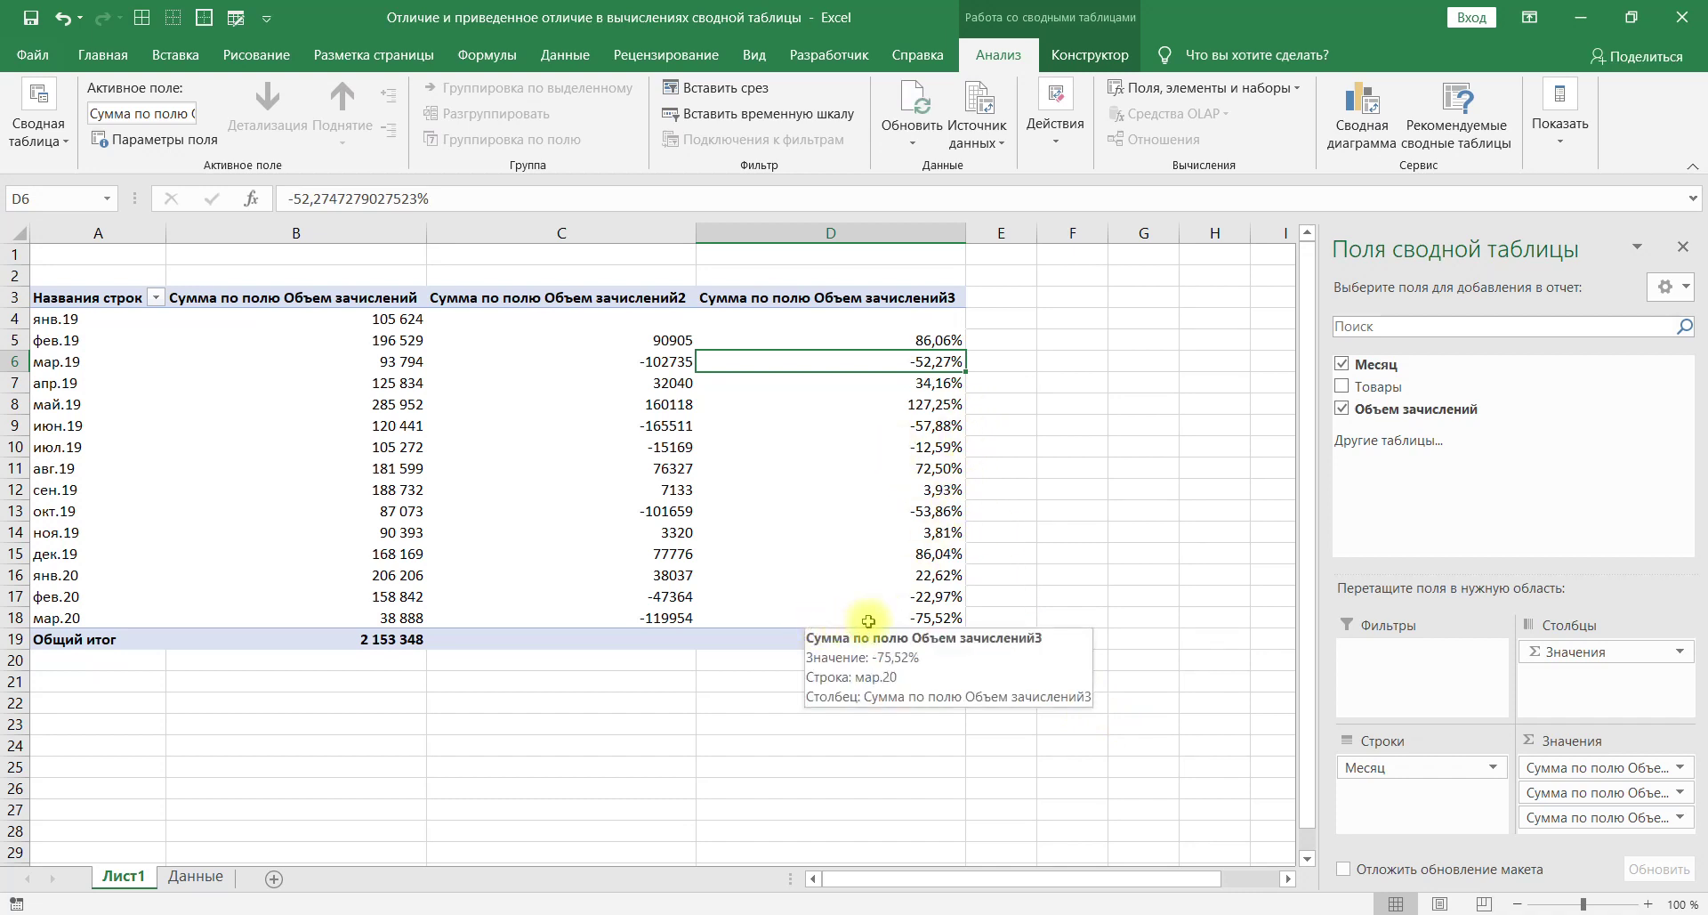
mouse_move(917, 417)
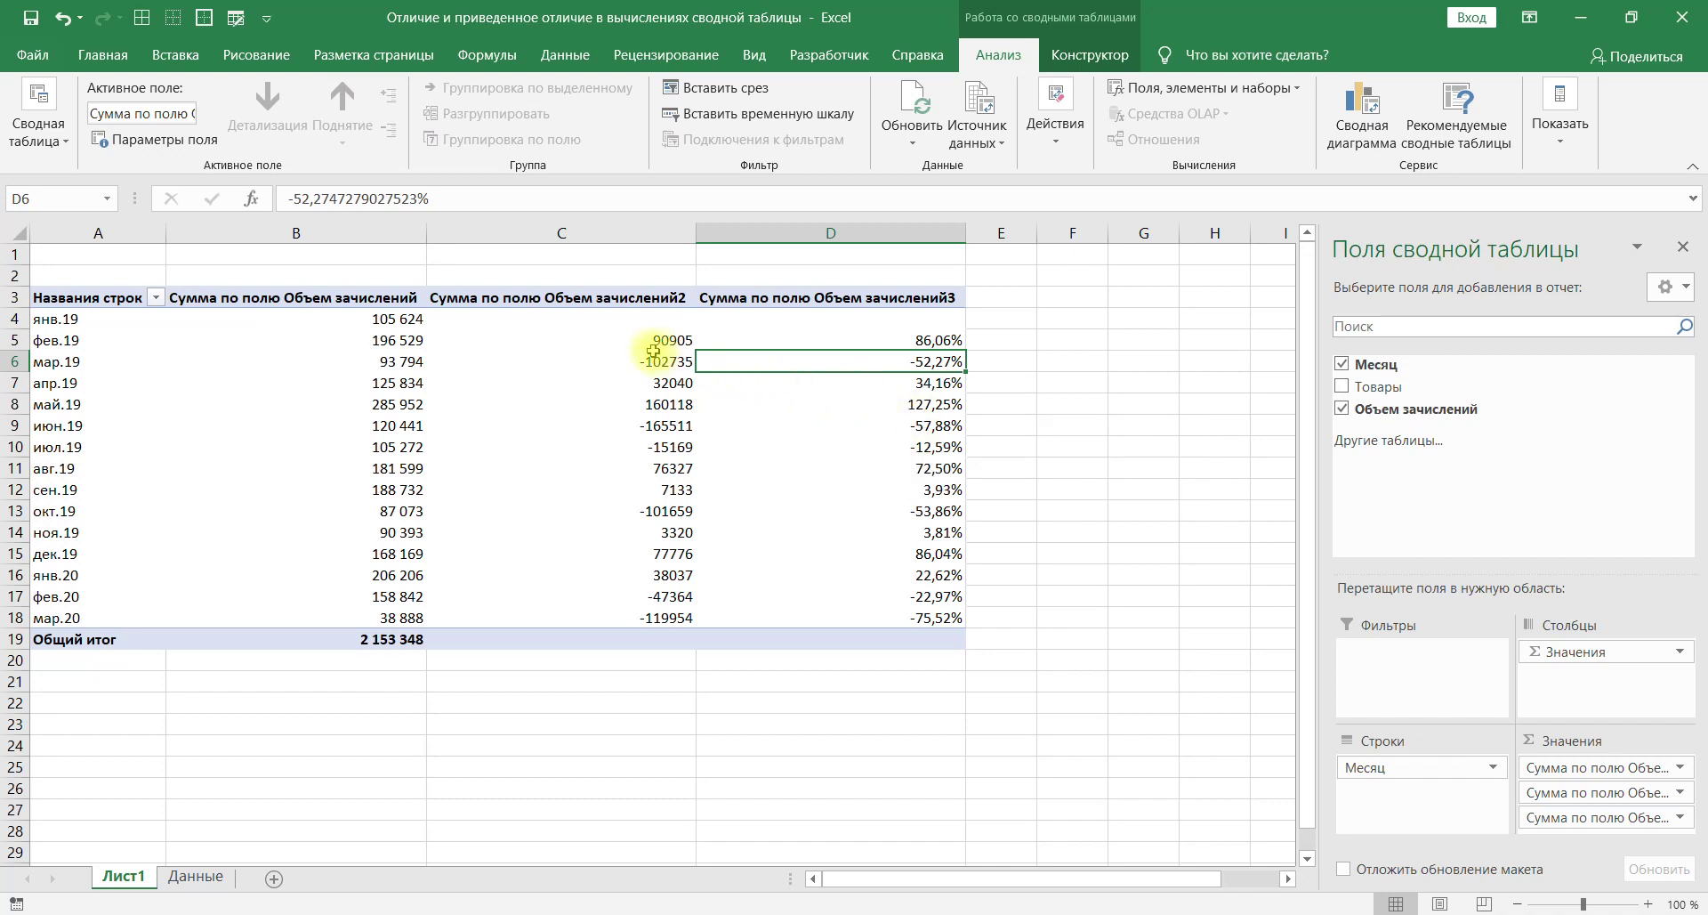
left_click(381, 290)
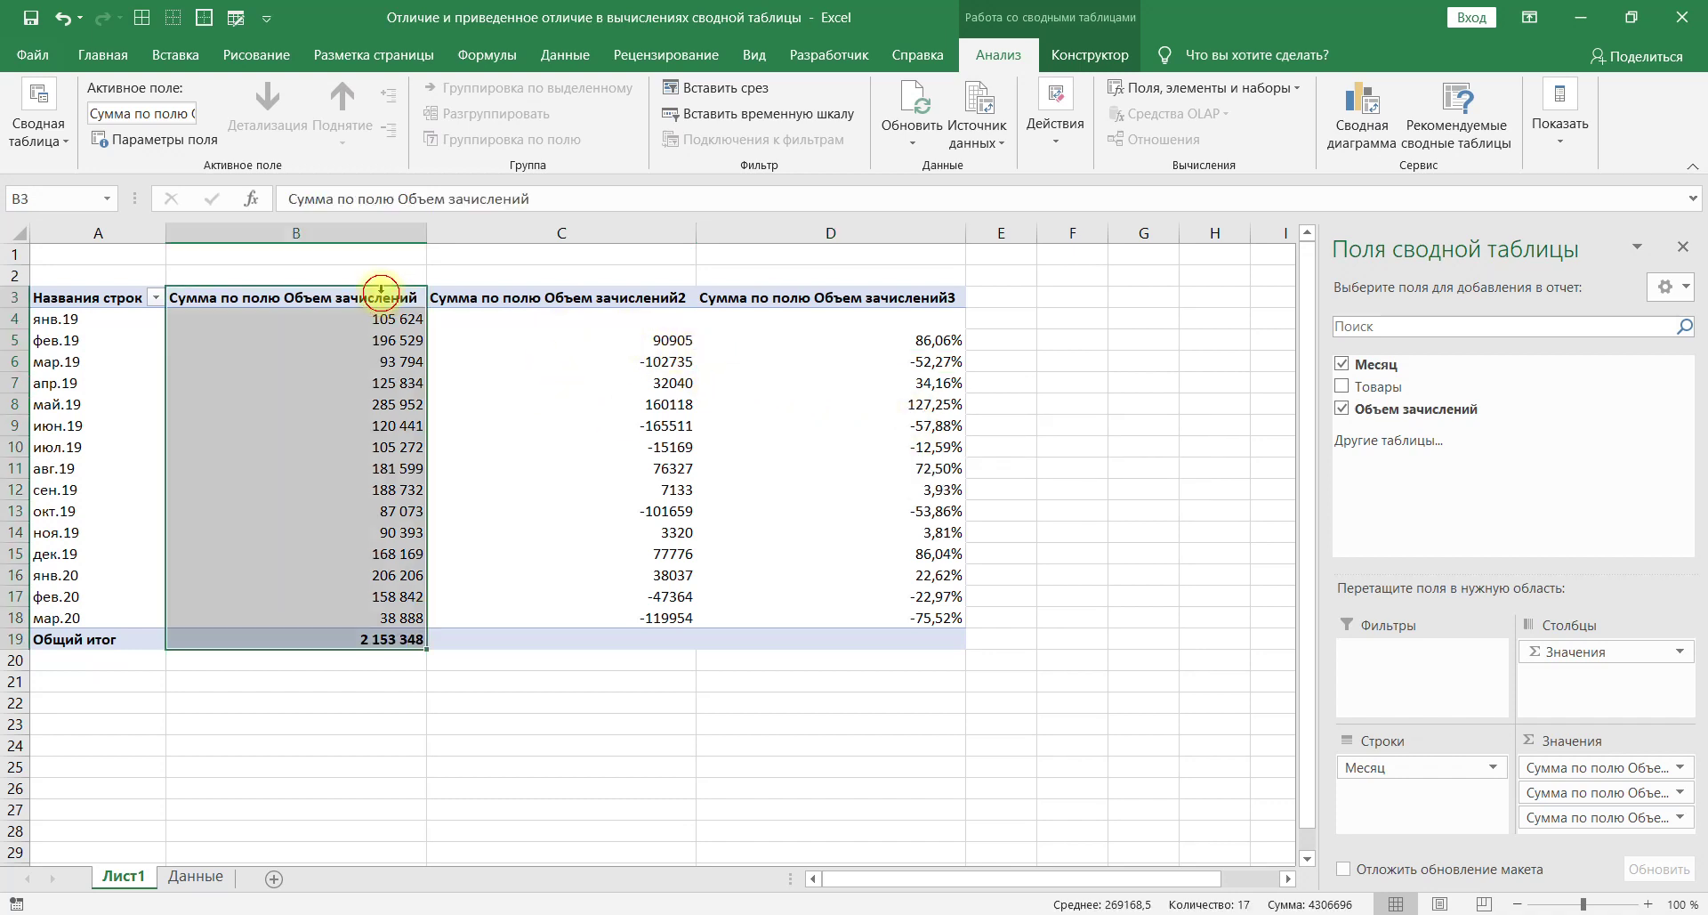
left_click(574, 290)
left_click(751, 297)
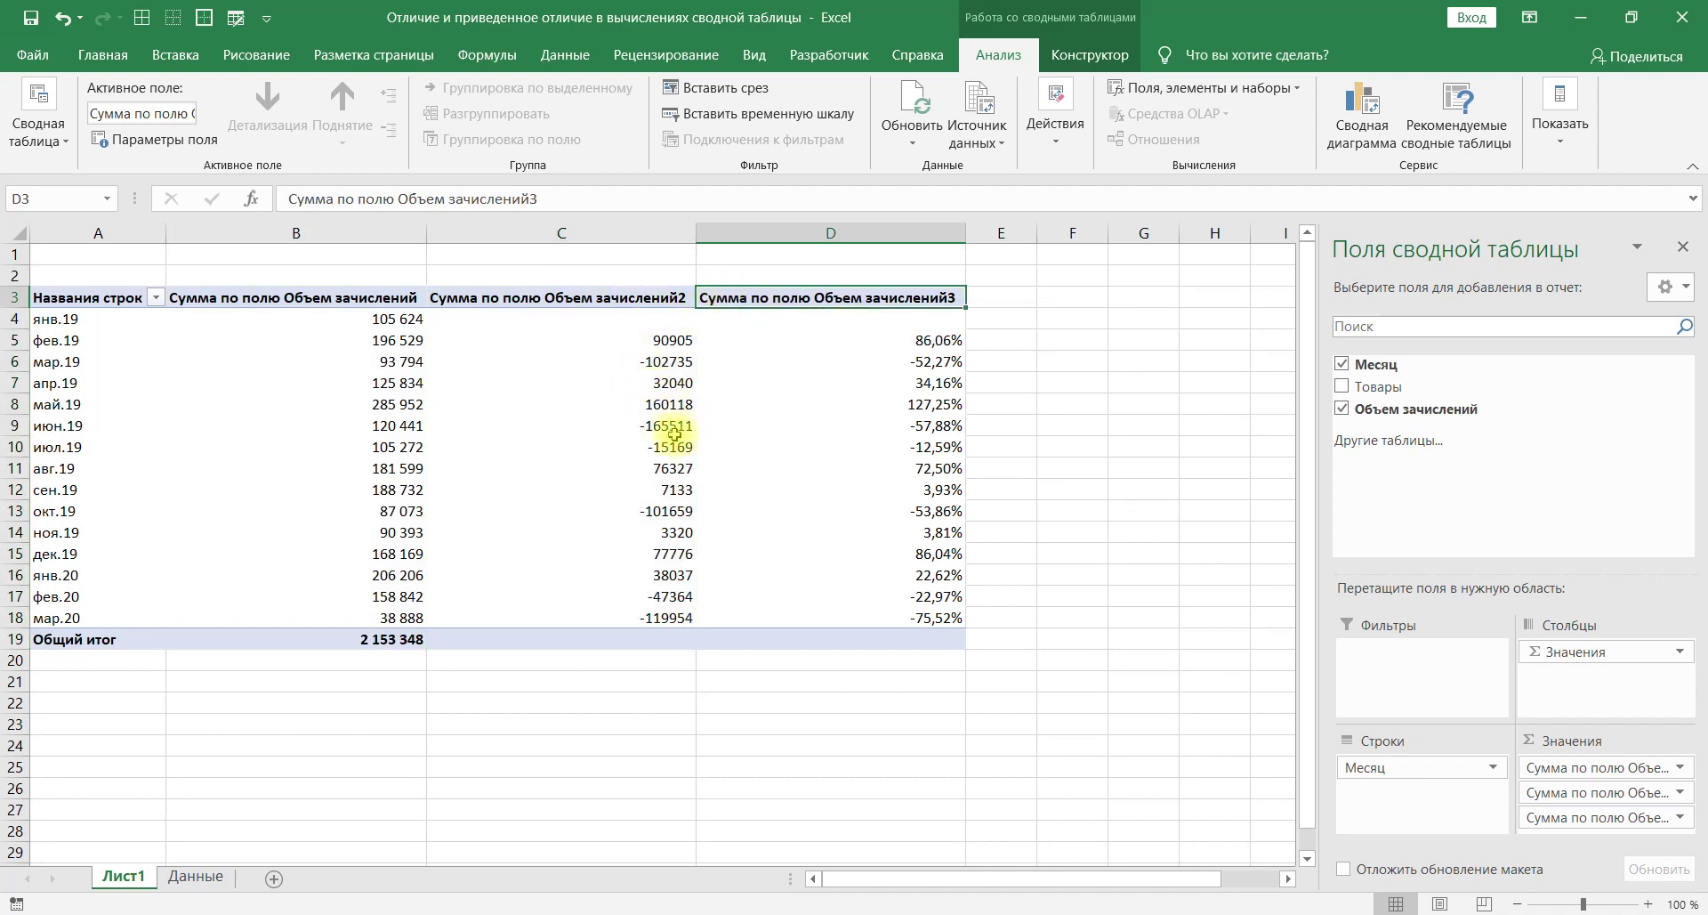
- Format the second value field, Сумма по полю Объем зачислений2, as Числовой with a thousands separator and 0 decimal places
right_click(650, 362)
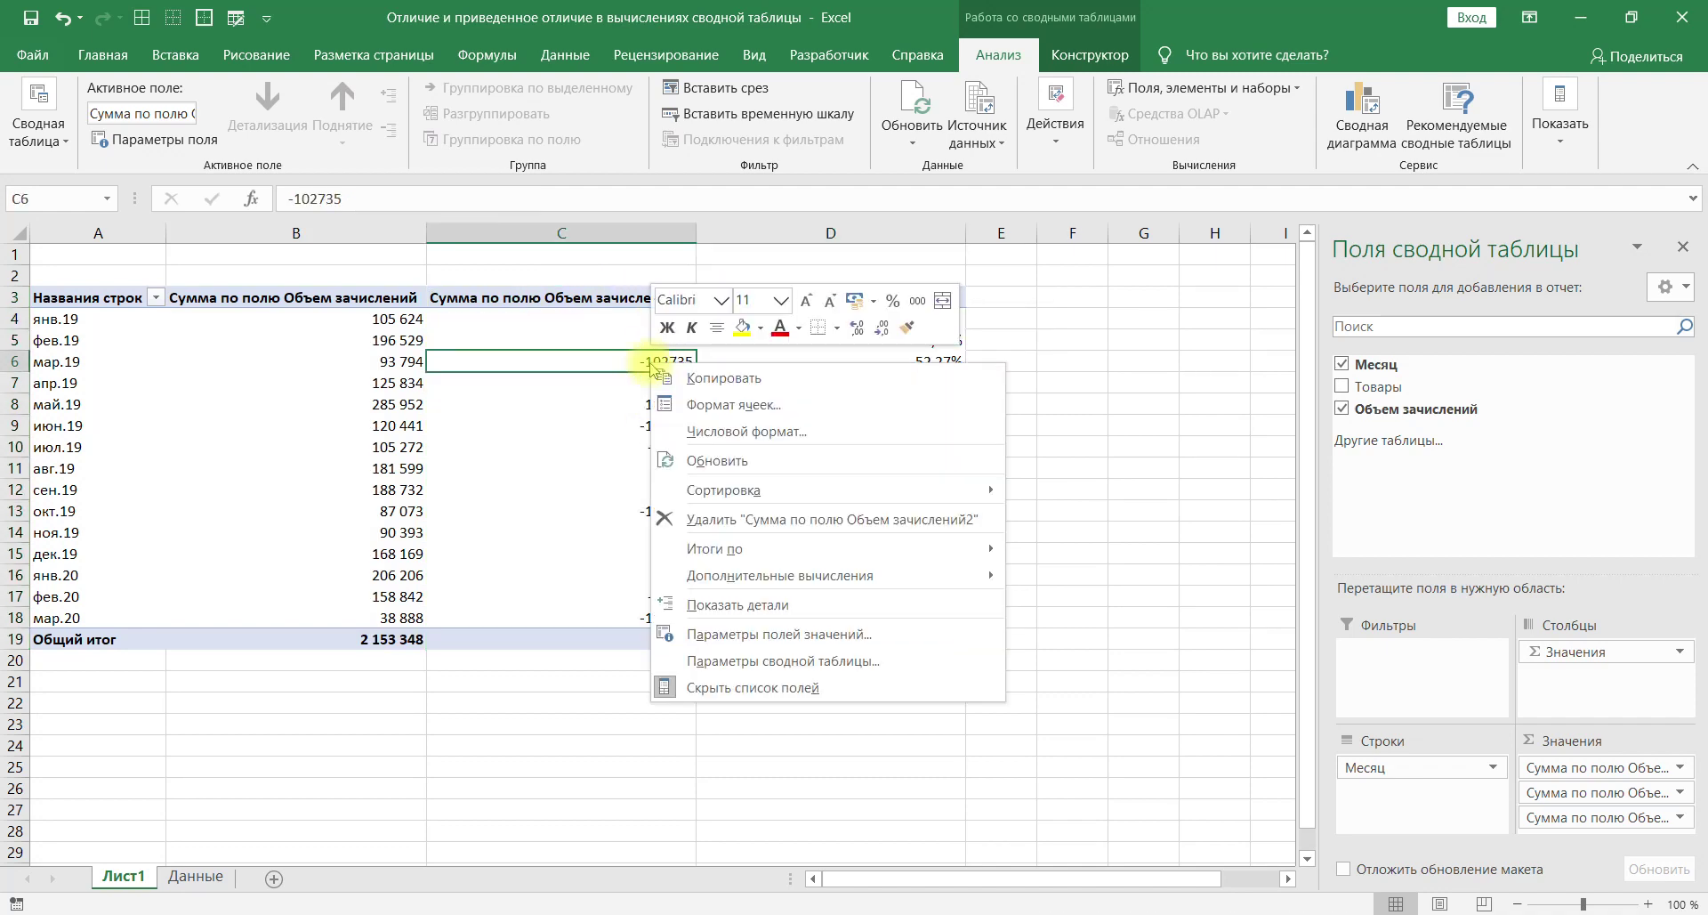
left_click(725, 432)
left_click(499, 267)
left_click(667, 329)
left_click(783, 304)
left_click(783, 304)
left_click(922, 679)
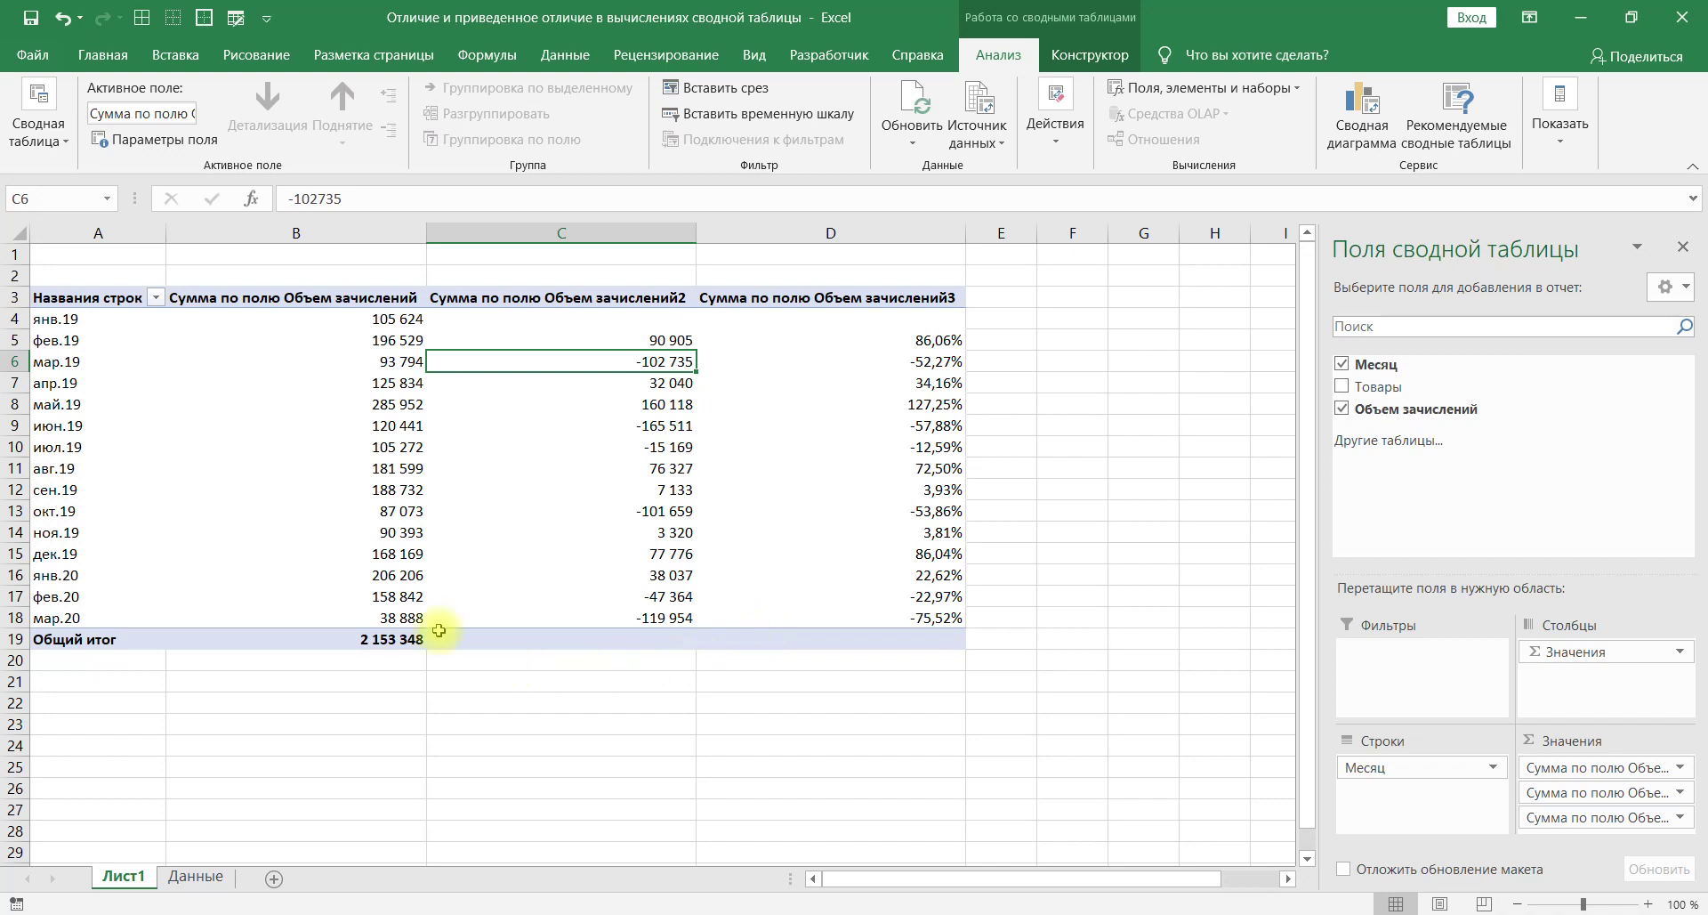
- Rename the first value field header to " Объем зачислений" with a leading space and fit column B to its contents
left_click(363, 300)
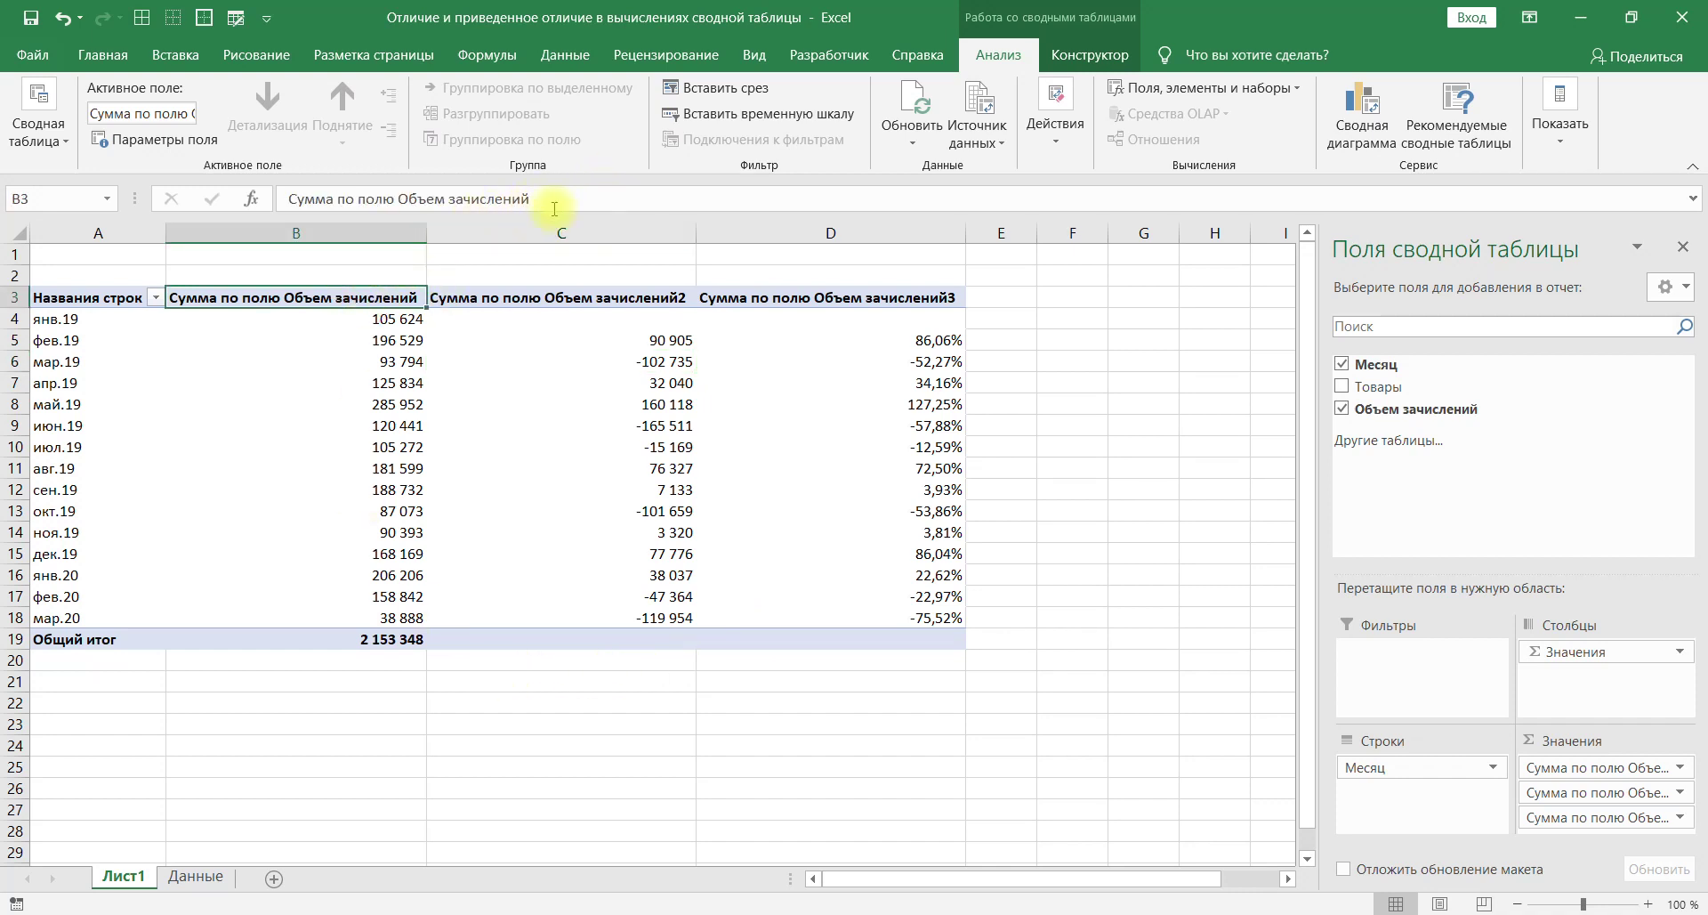
left_click_drag(403, 197, 160, 191)
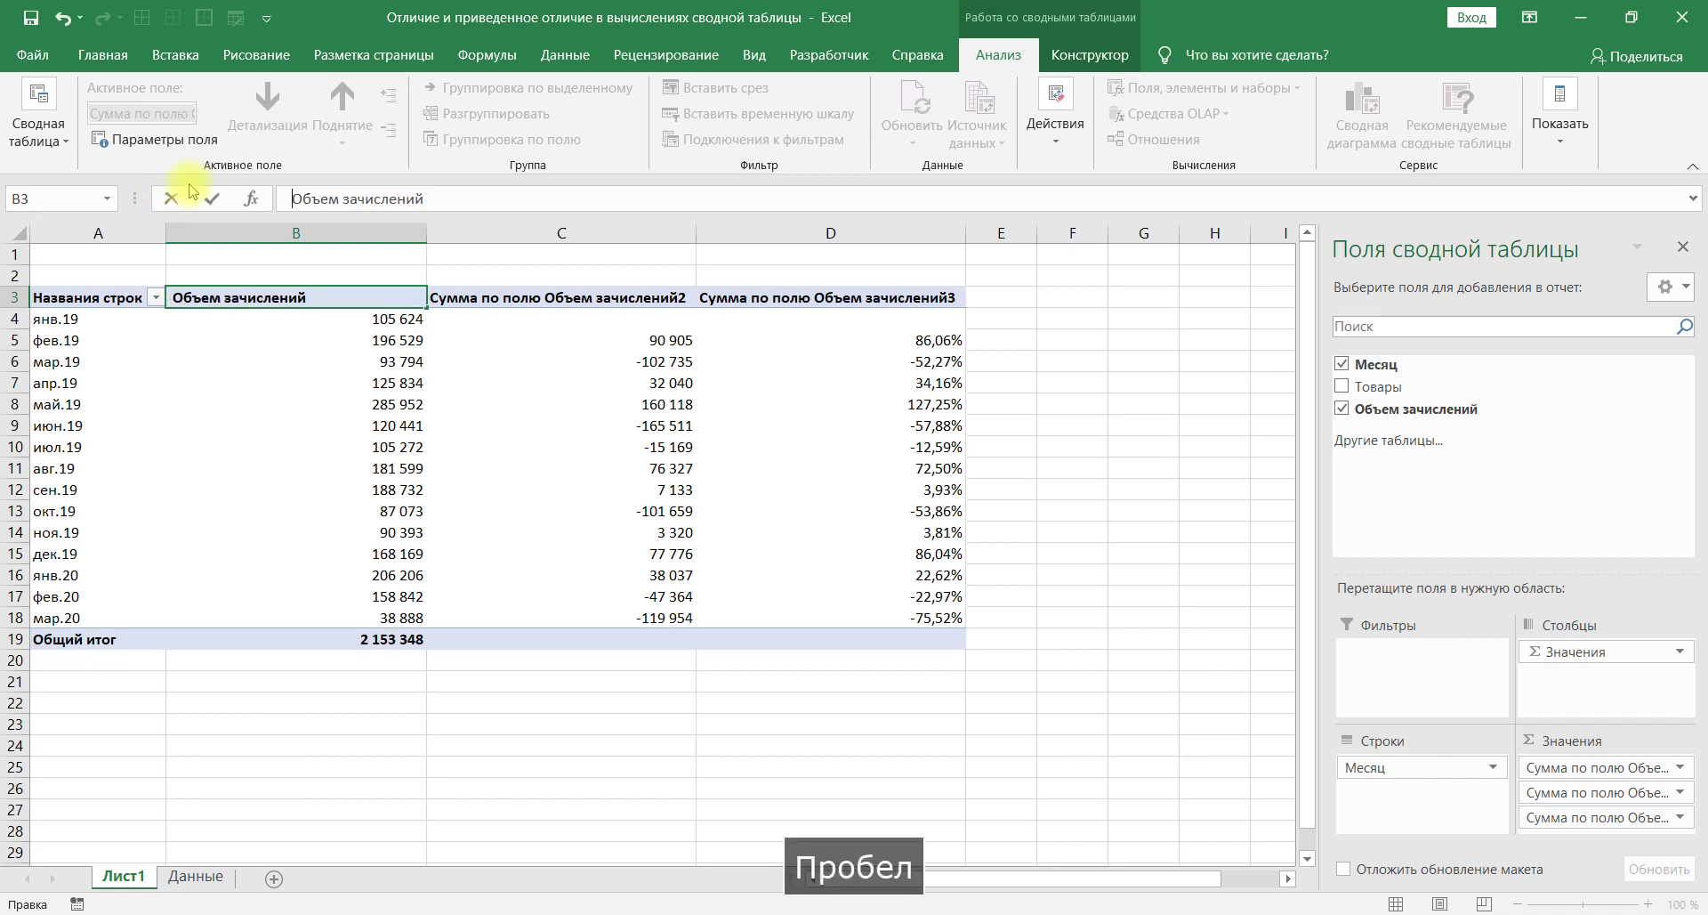
key("Return")
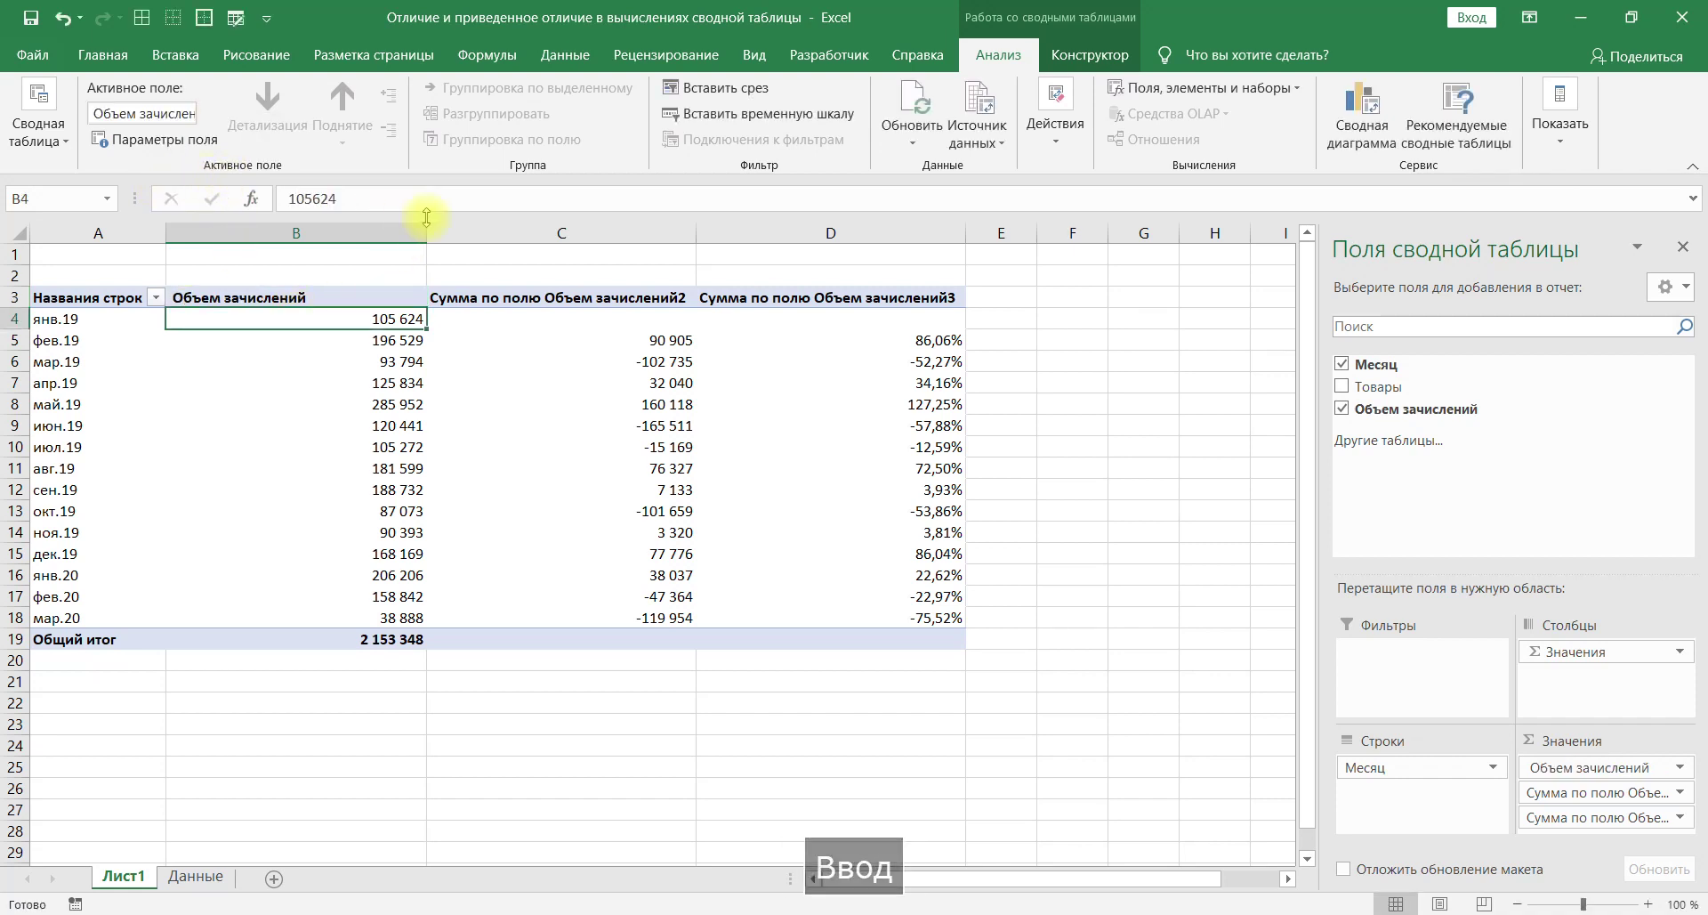
double_click(426, 233)
- Rename the second value field header to "Разница в объеме" and fit column C to its contents
left_click(396, 295)
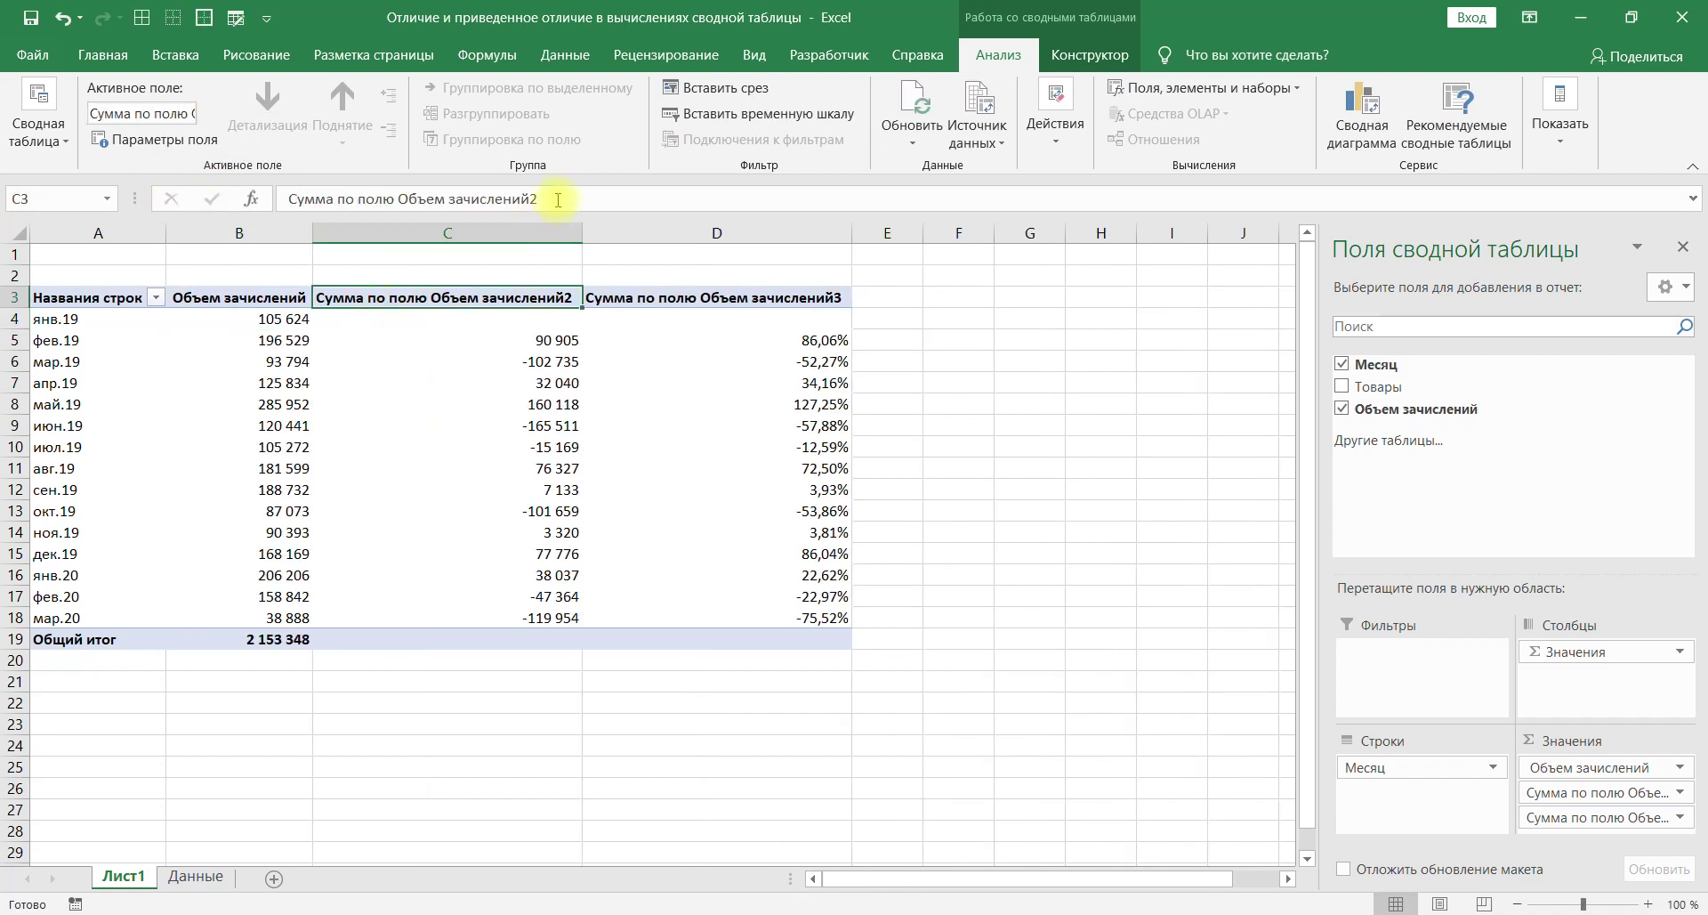
left_click_drag(569, 199, 129, 183)
type("Р")
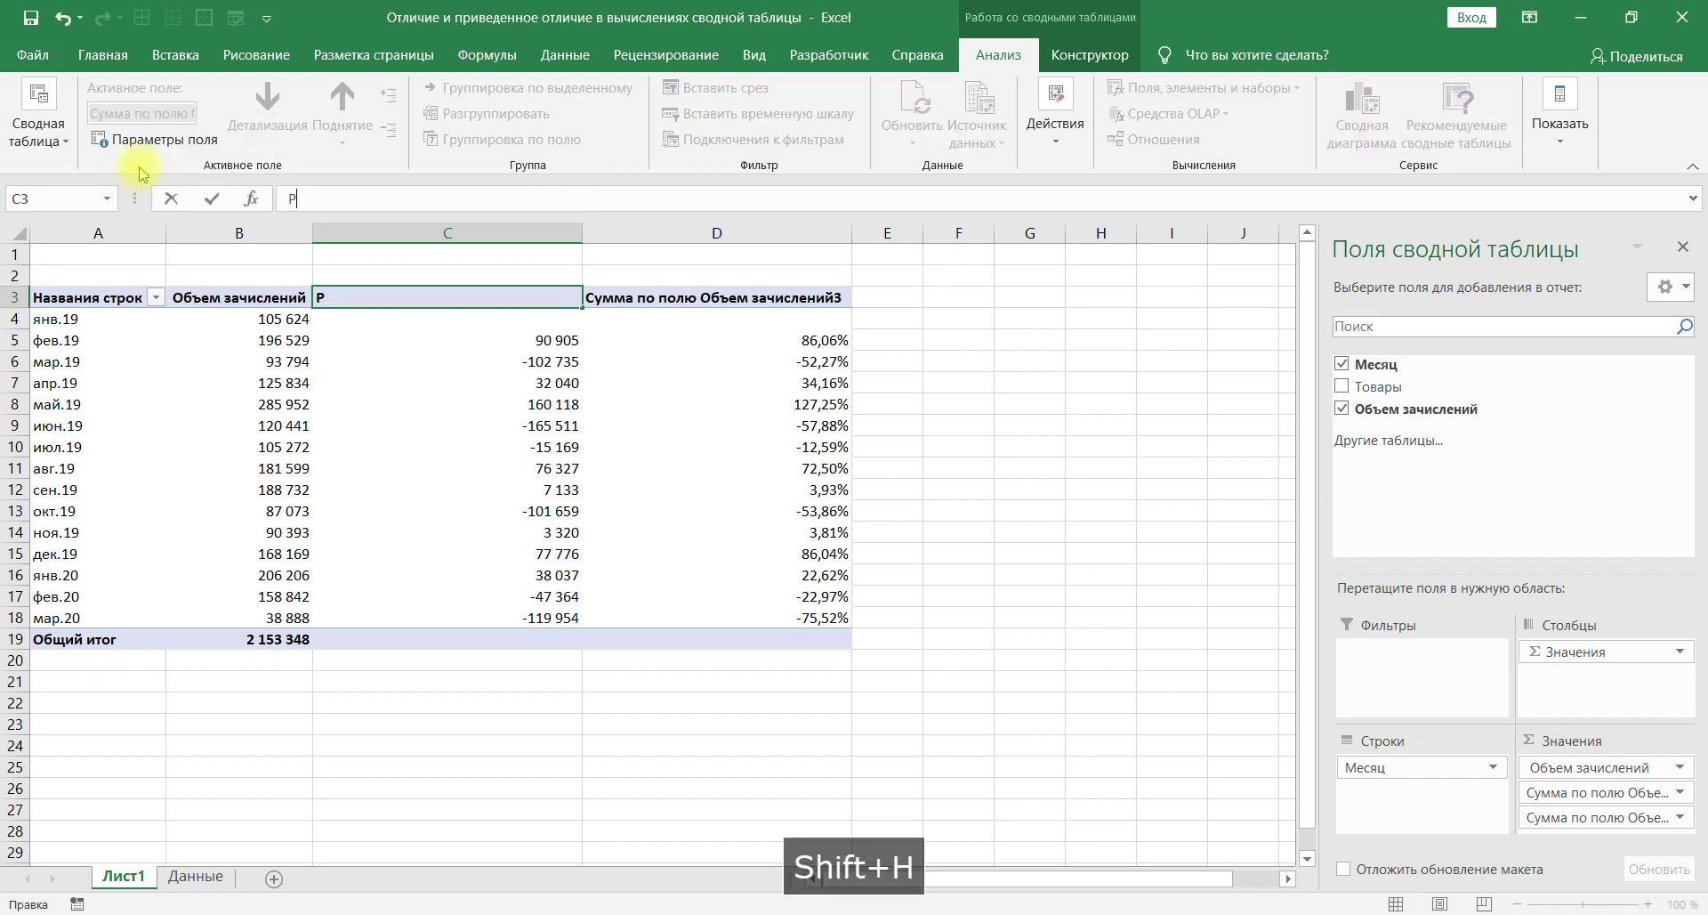
type("азница в ")
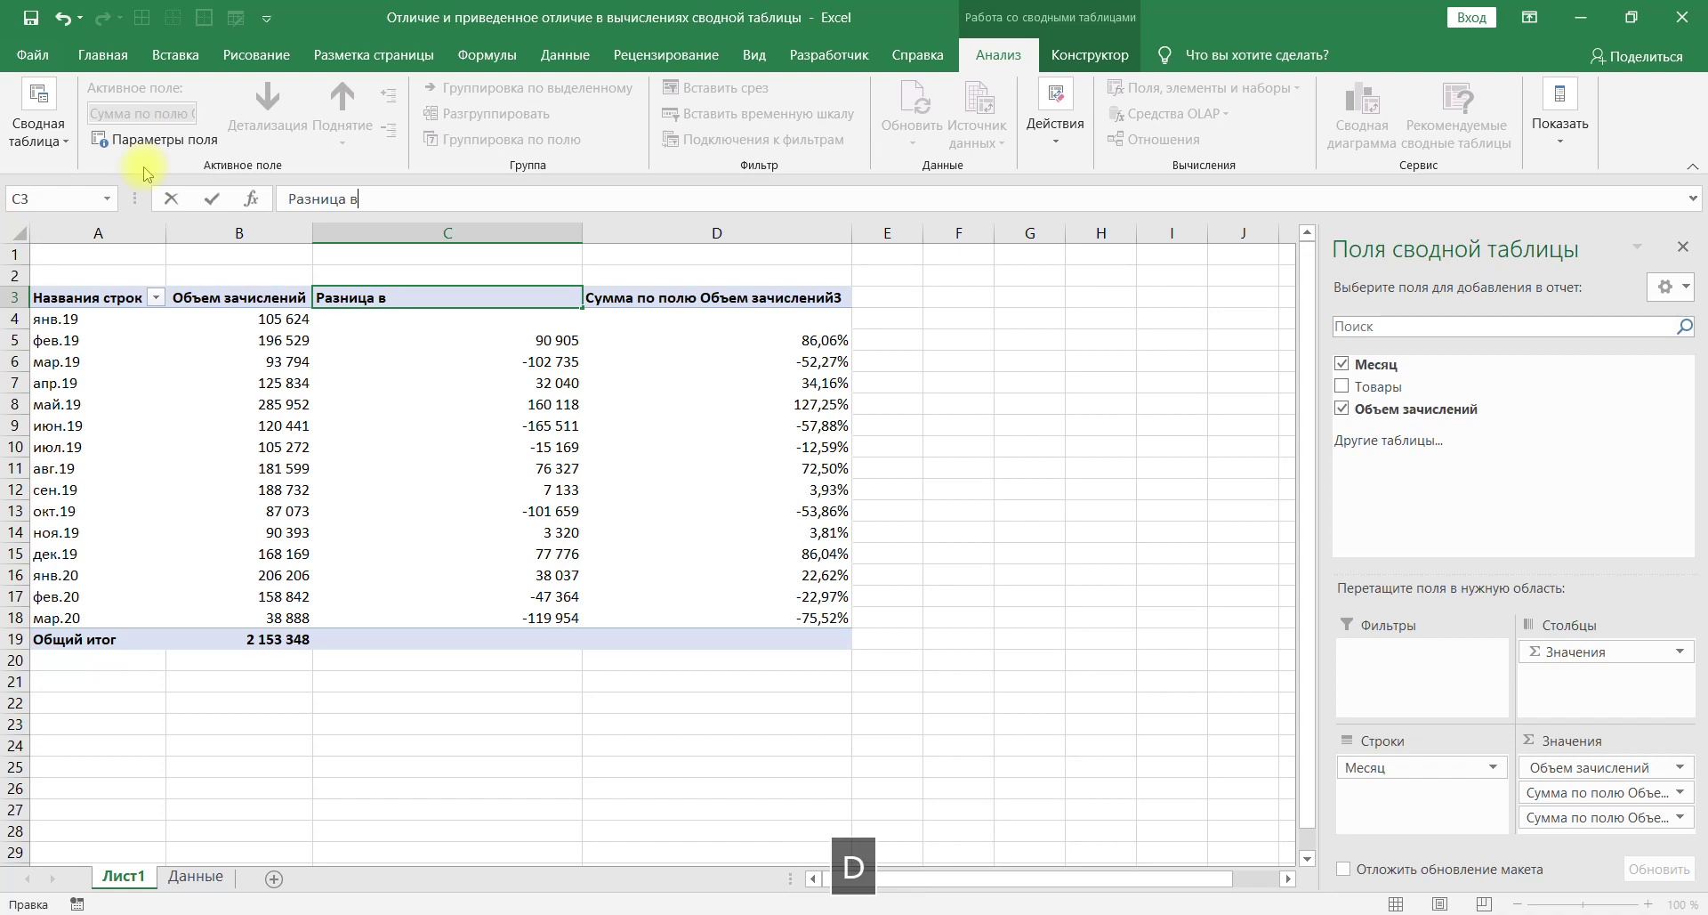
type("объеме")
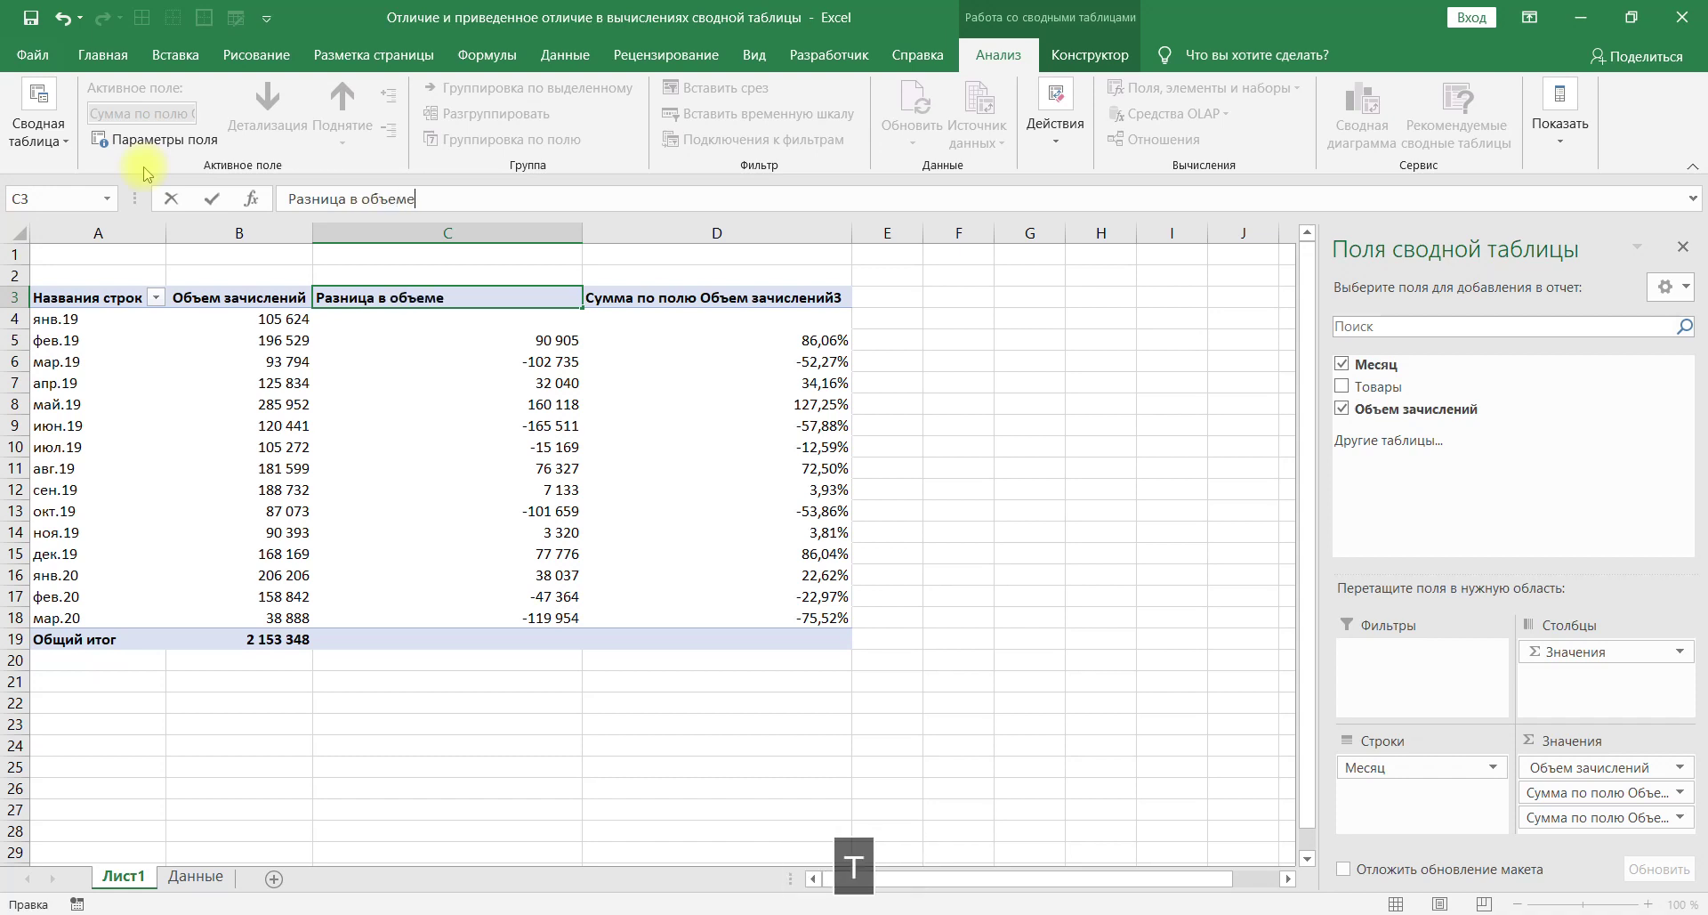
left_click(585, 361)
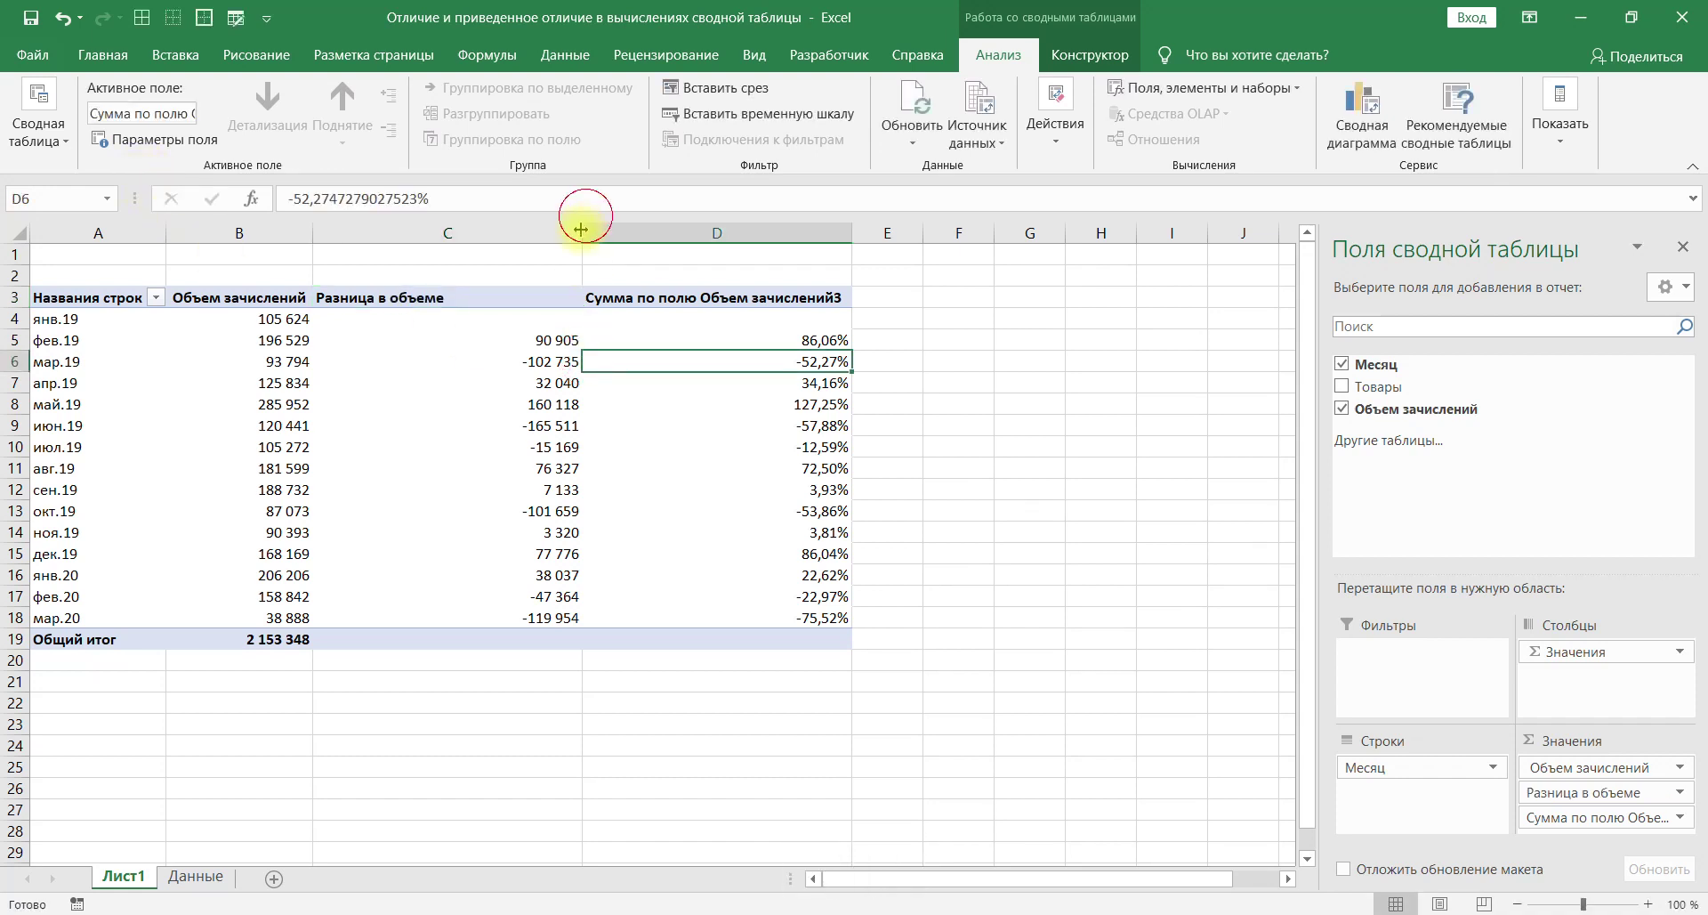
- Rename the third value field header to "Разница в %" and fit column D to its contents
left_click(566, 287)
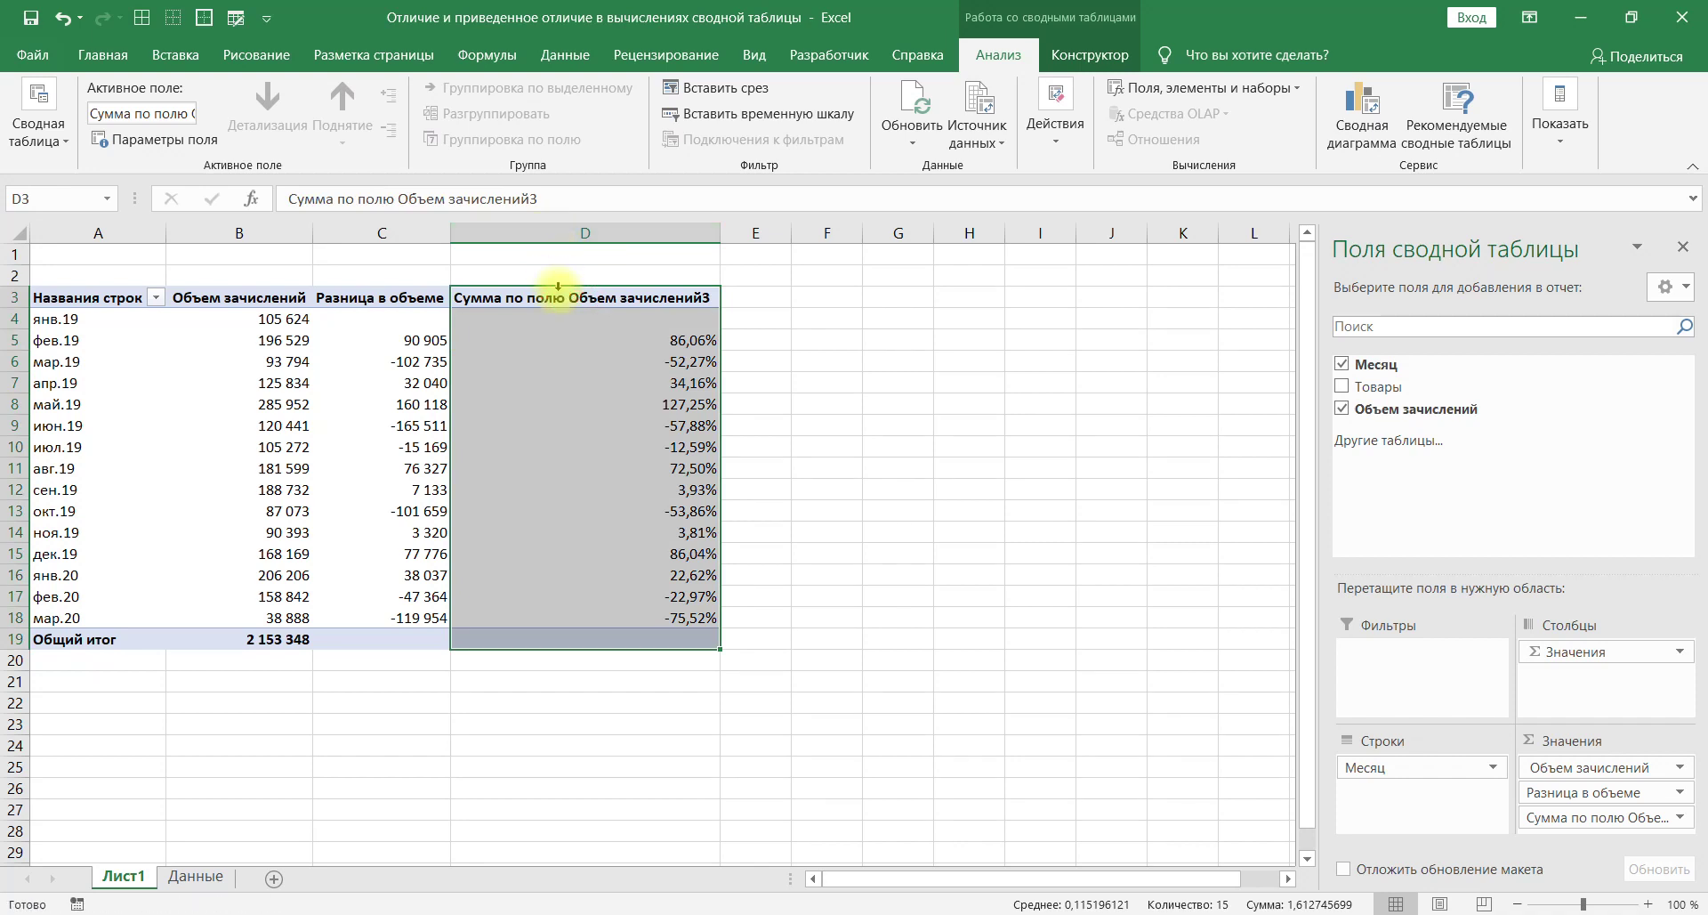
left_click(566, 293)
left_click_drag(577, 199, 88, 184)
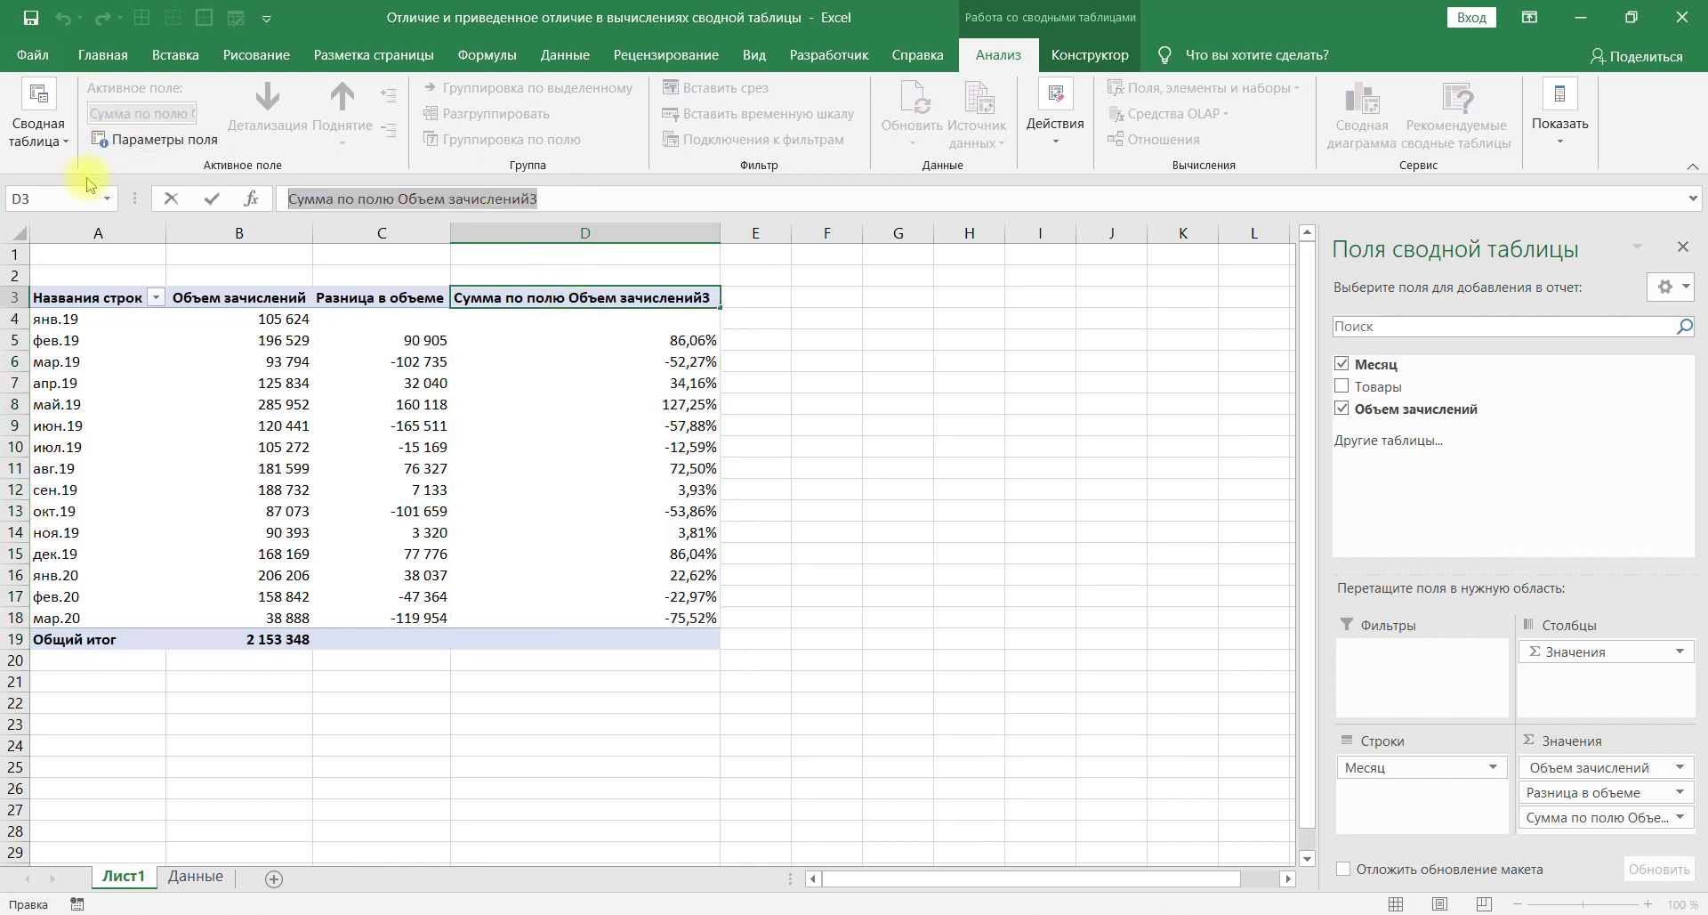
type("Разница")
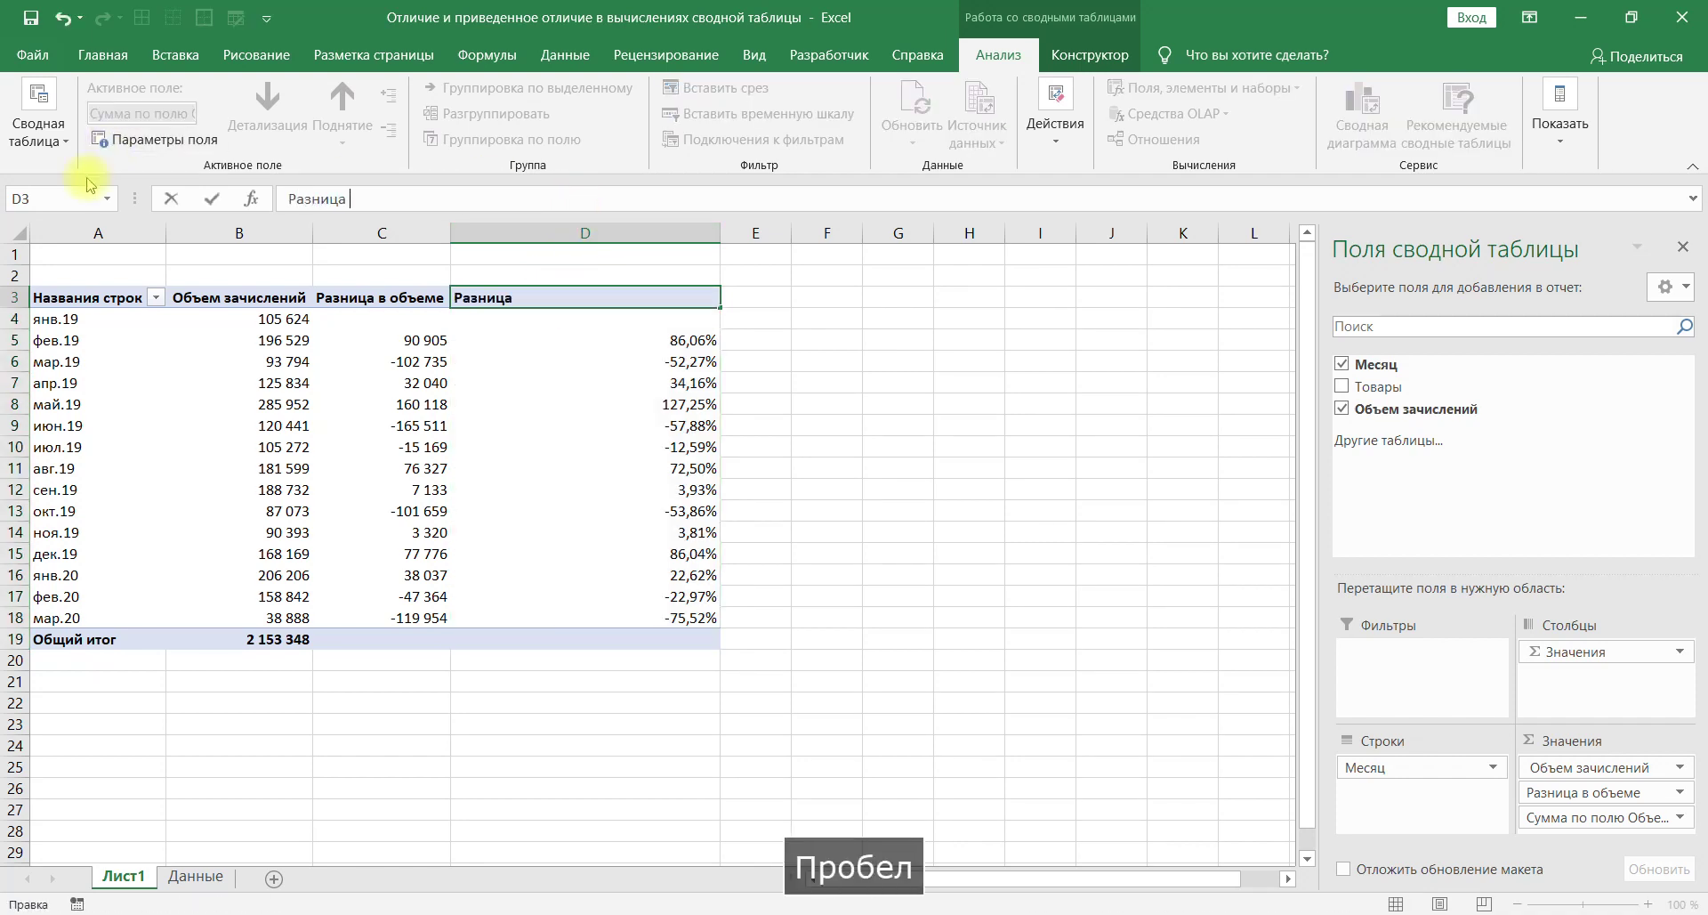
type(" в %")
key("Return")
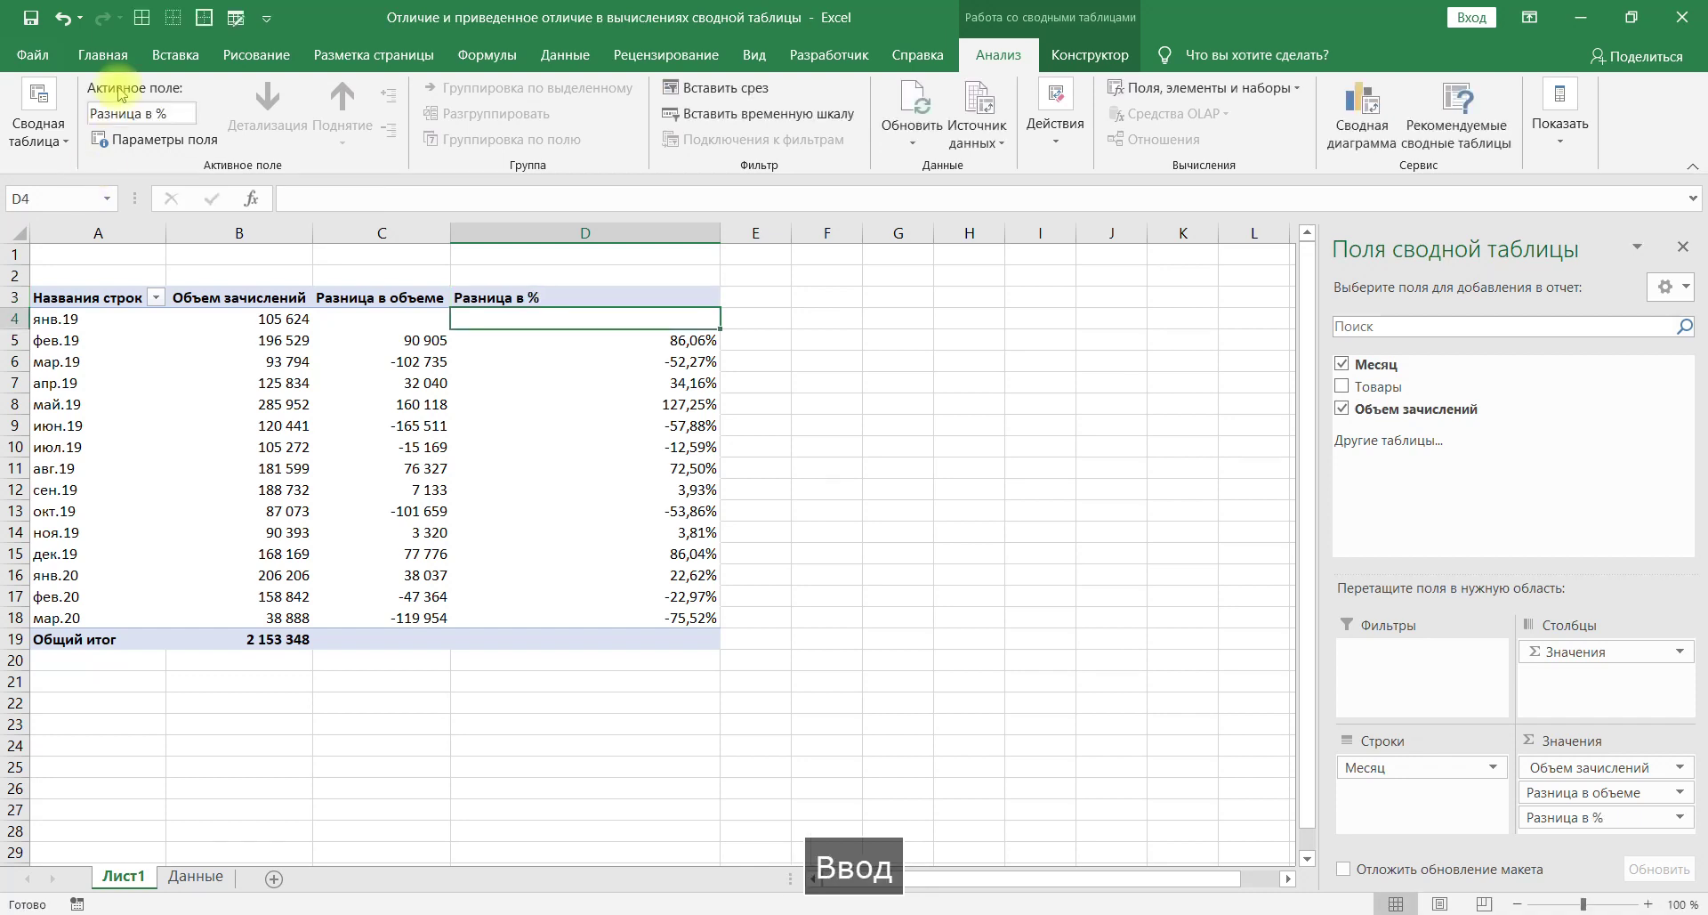
double_click(721, 232)
- Turn off automatic column width adjustment on refresh (Автоматически изменять ширину столбцов при обновлении) in the pivot table options
left_click(504, 405)
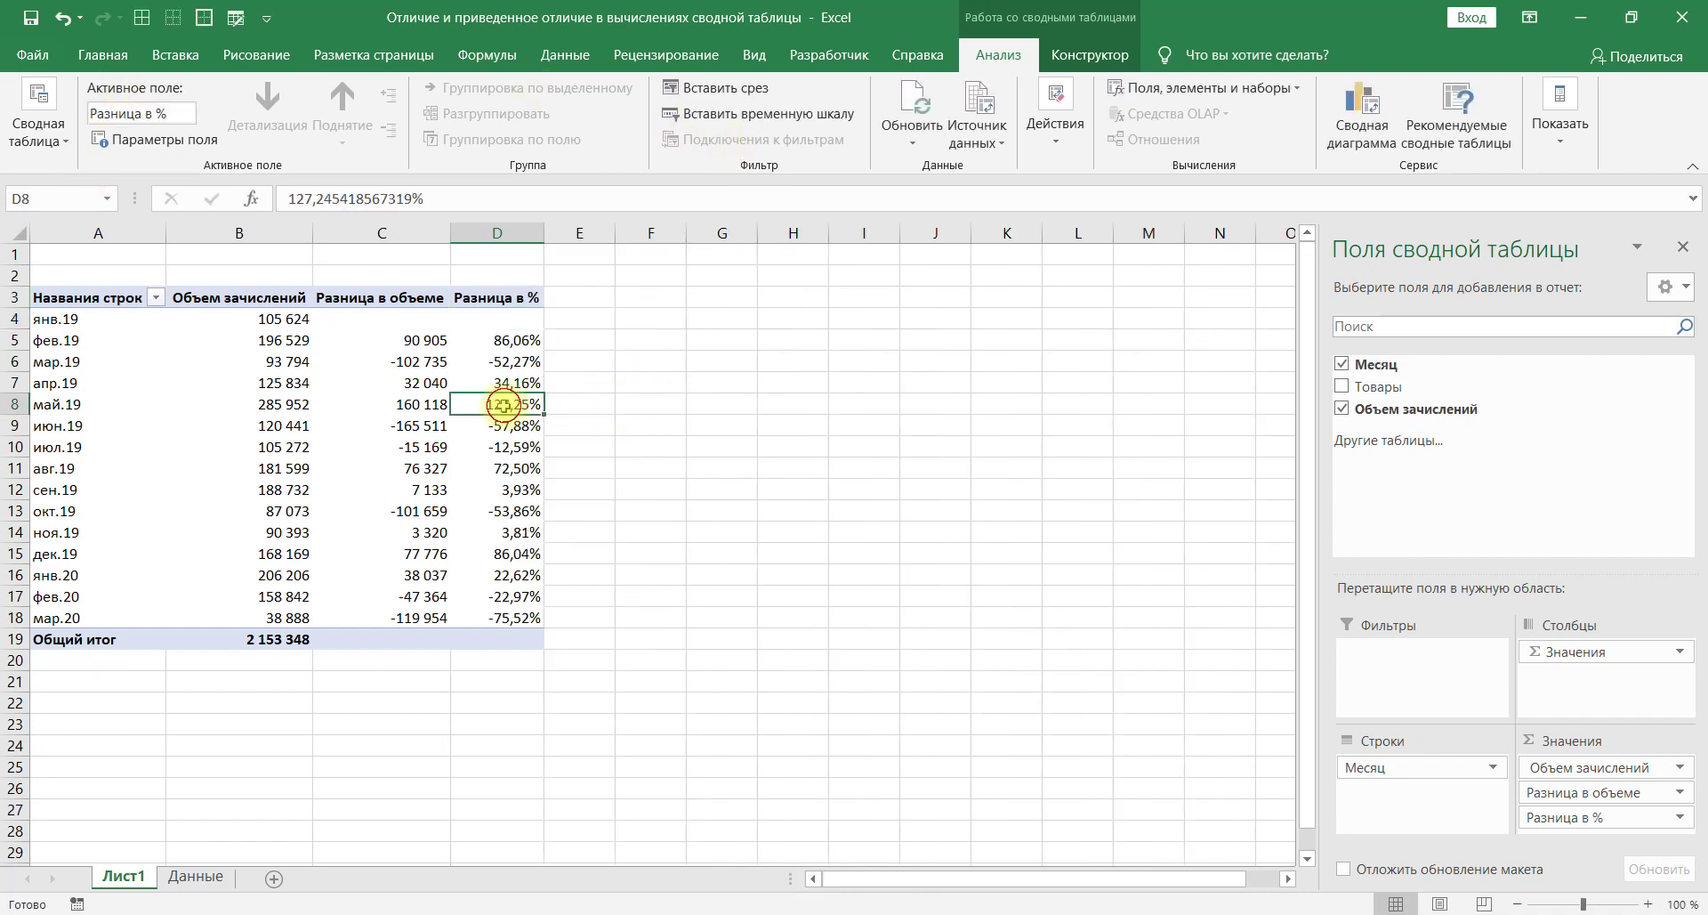
left_click(35, 149)
left_click(98, 238)
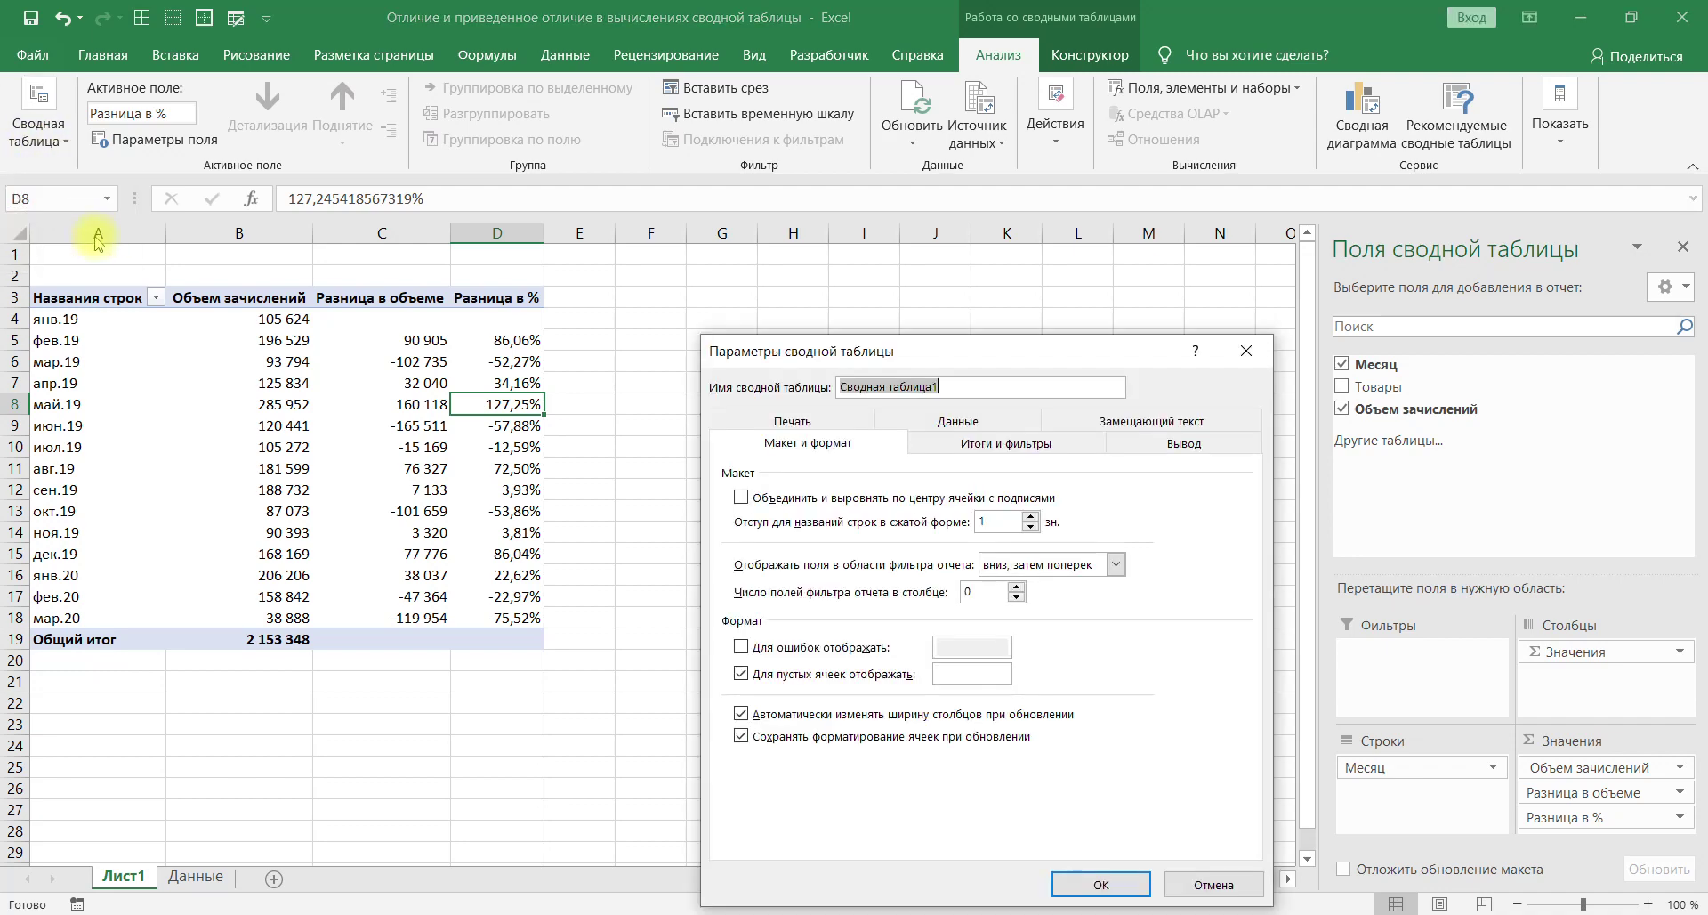
left_click(742, 717)
left_click(1101, 884)
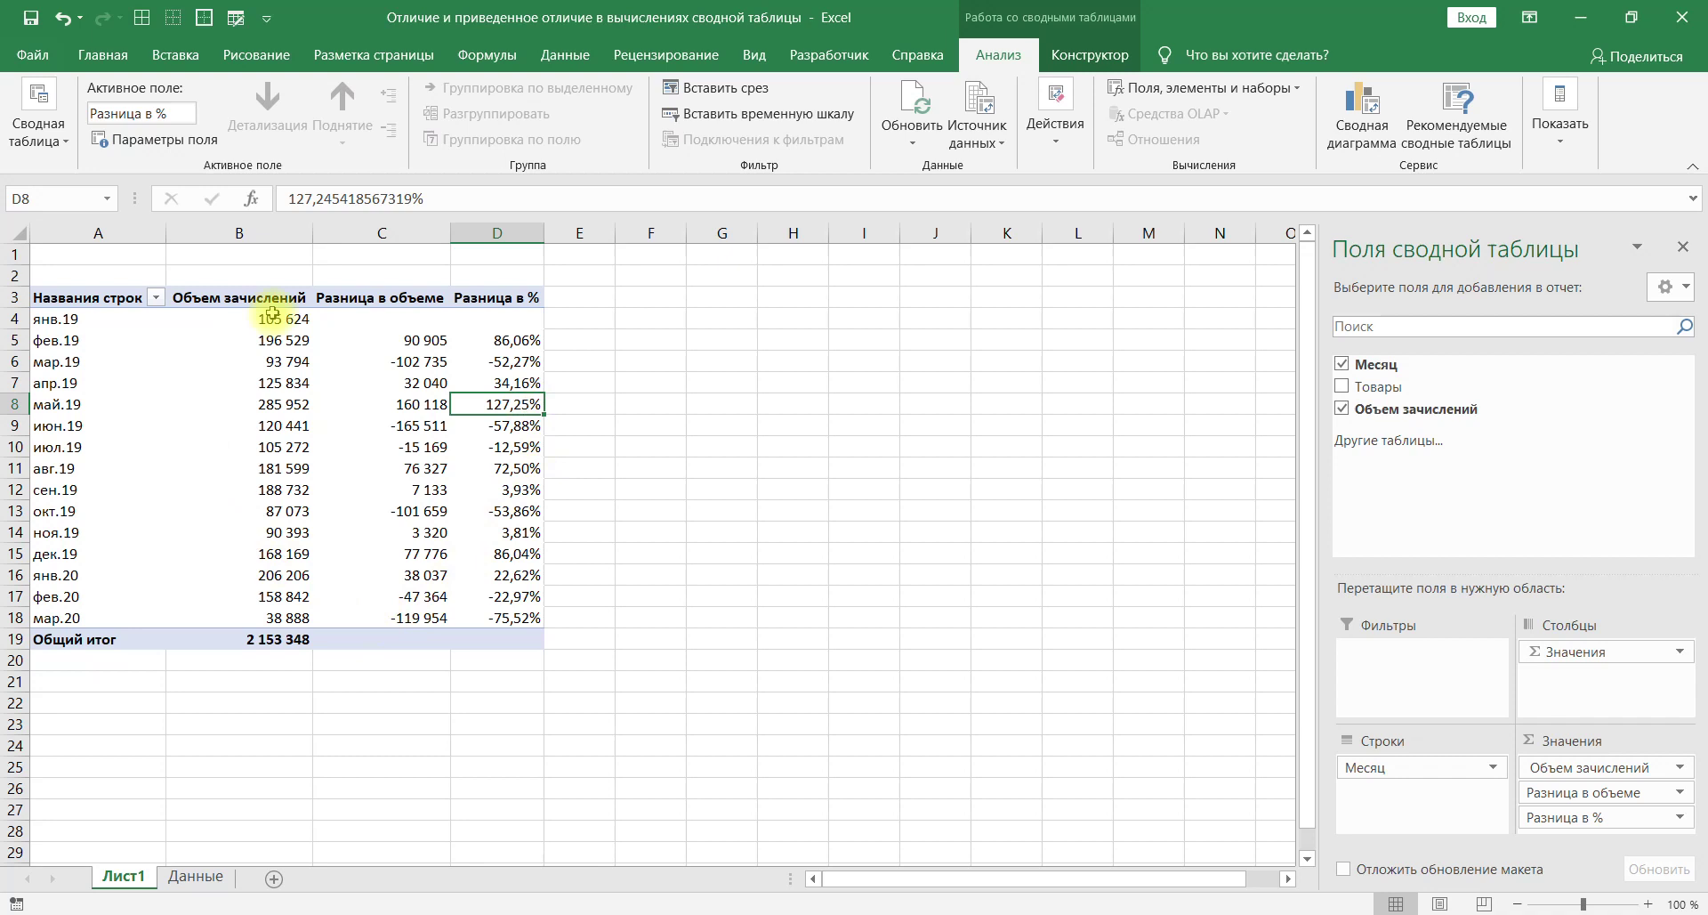
- Select the pivot table's Названия строк header cell
left_click(116, 299)
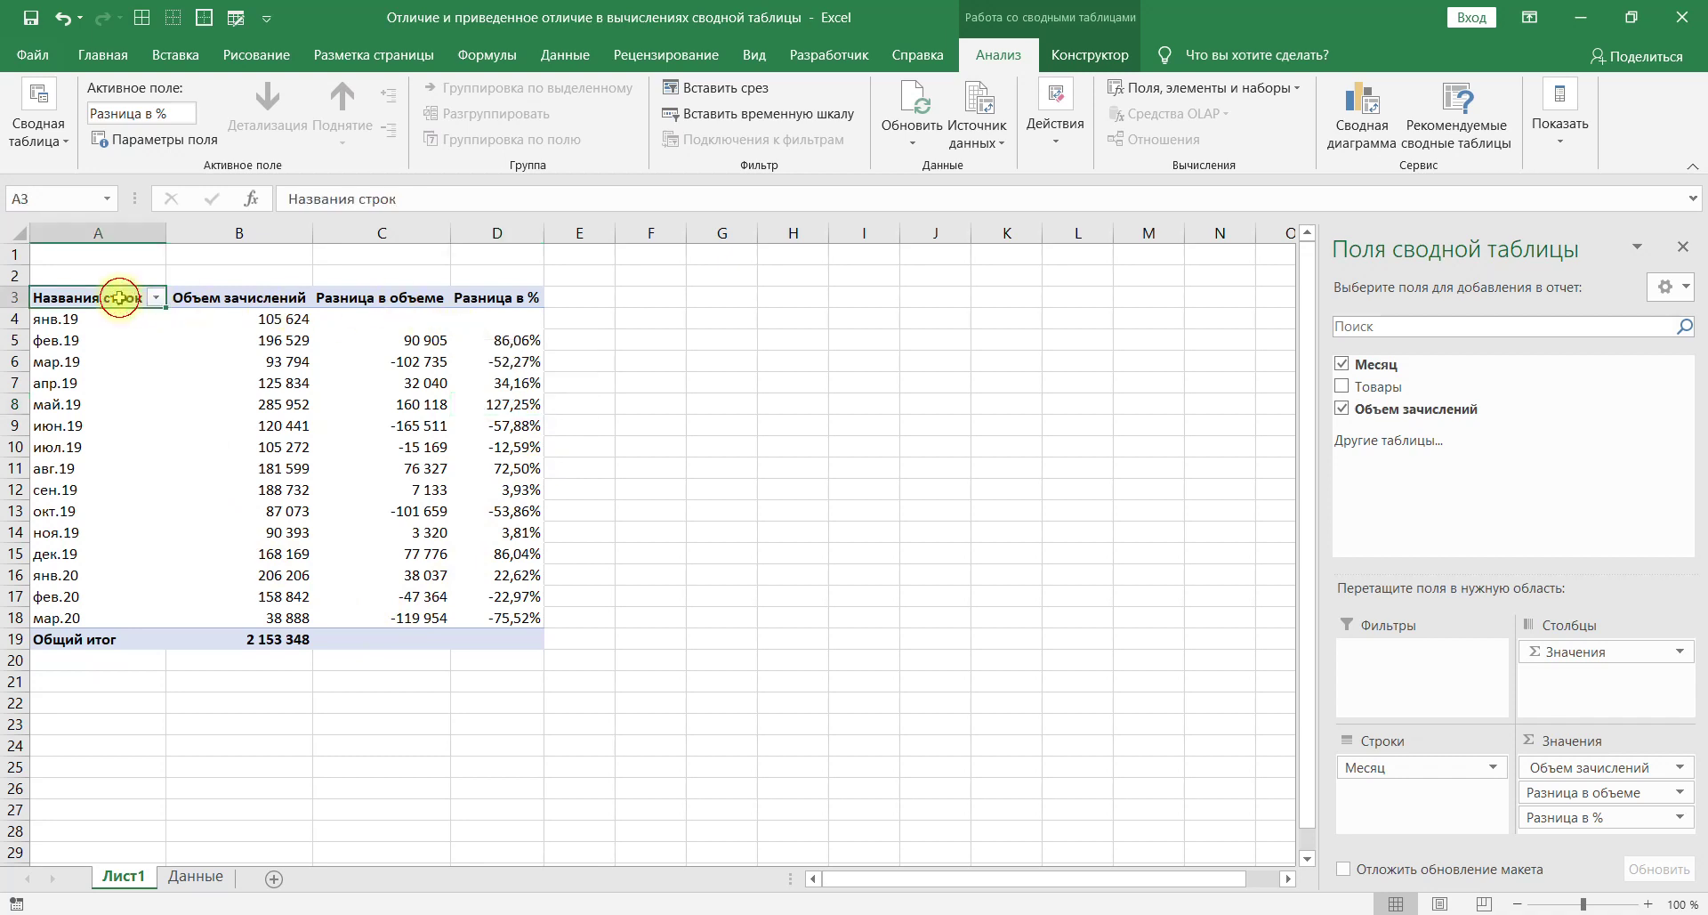